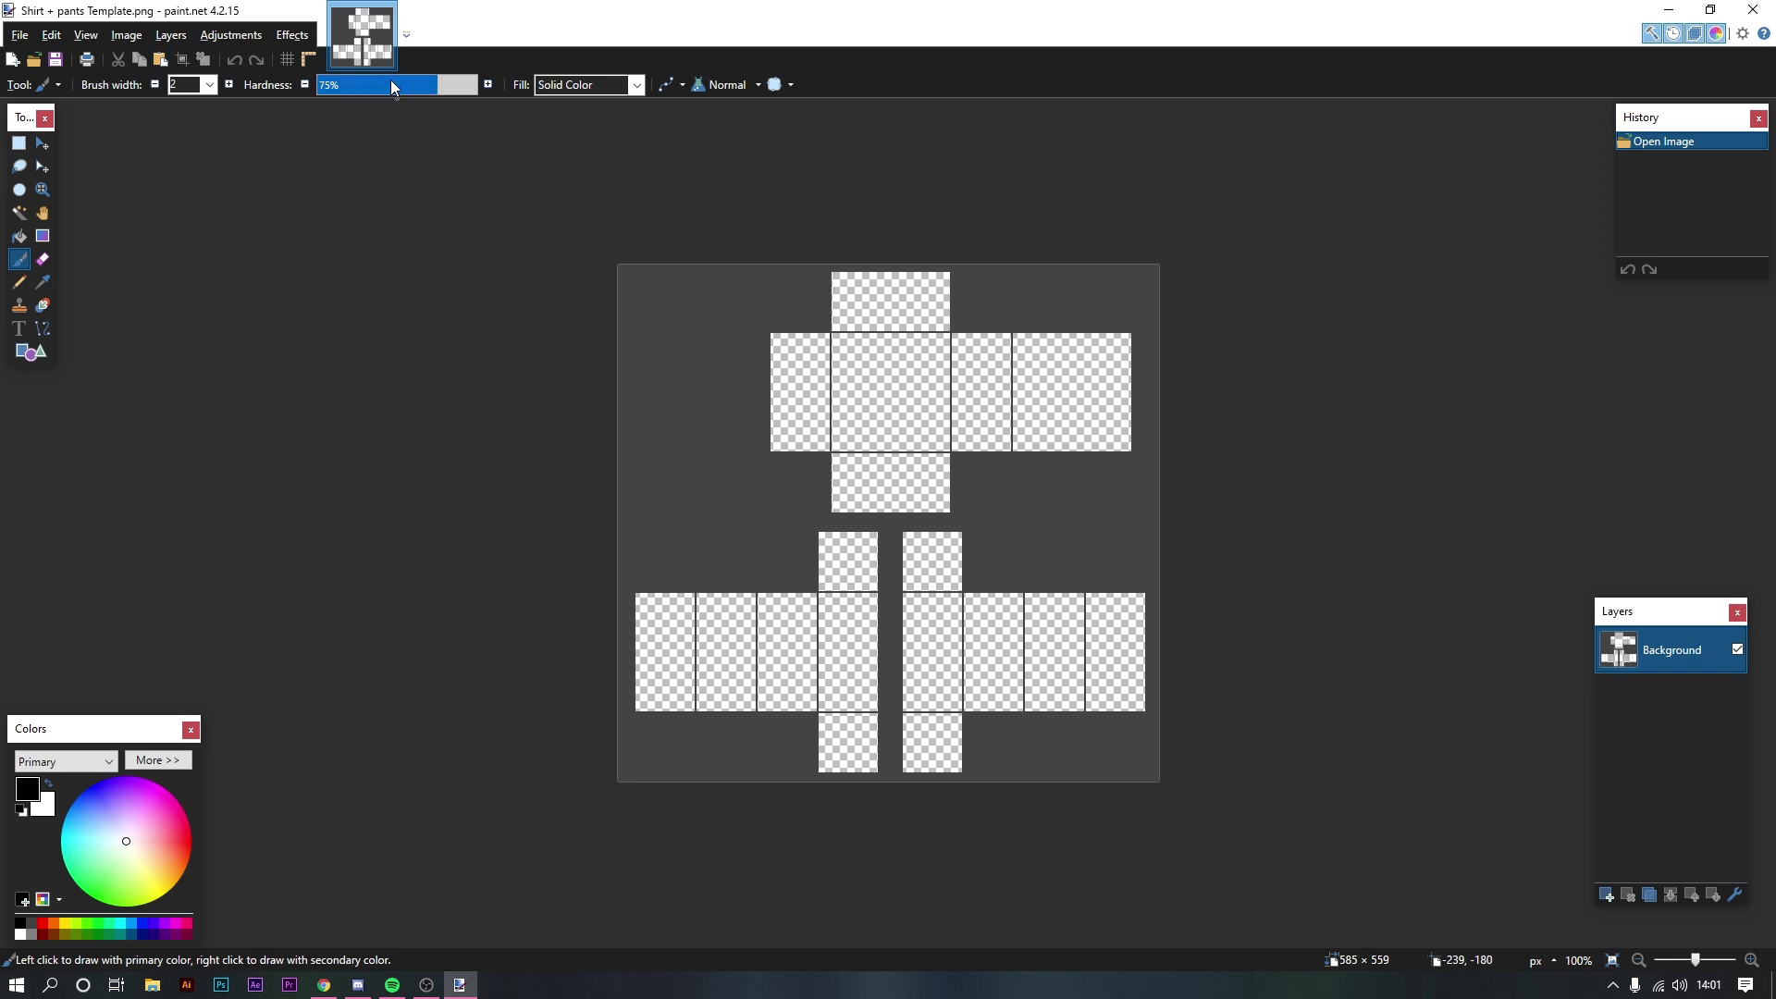
# Step: Set the paintbrush hardness to 100% and the Magic Wand tolerance to 0%, keeping its flood mode contiguous
pyautogui.moveTo(391, 80); pyautogui.dragTo(478, 84)
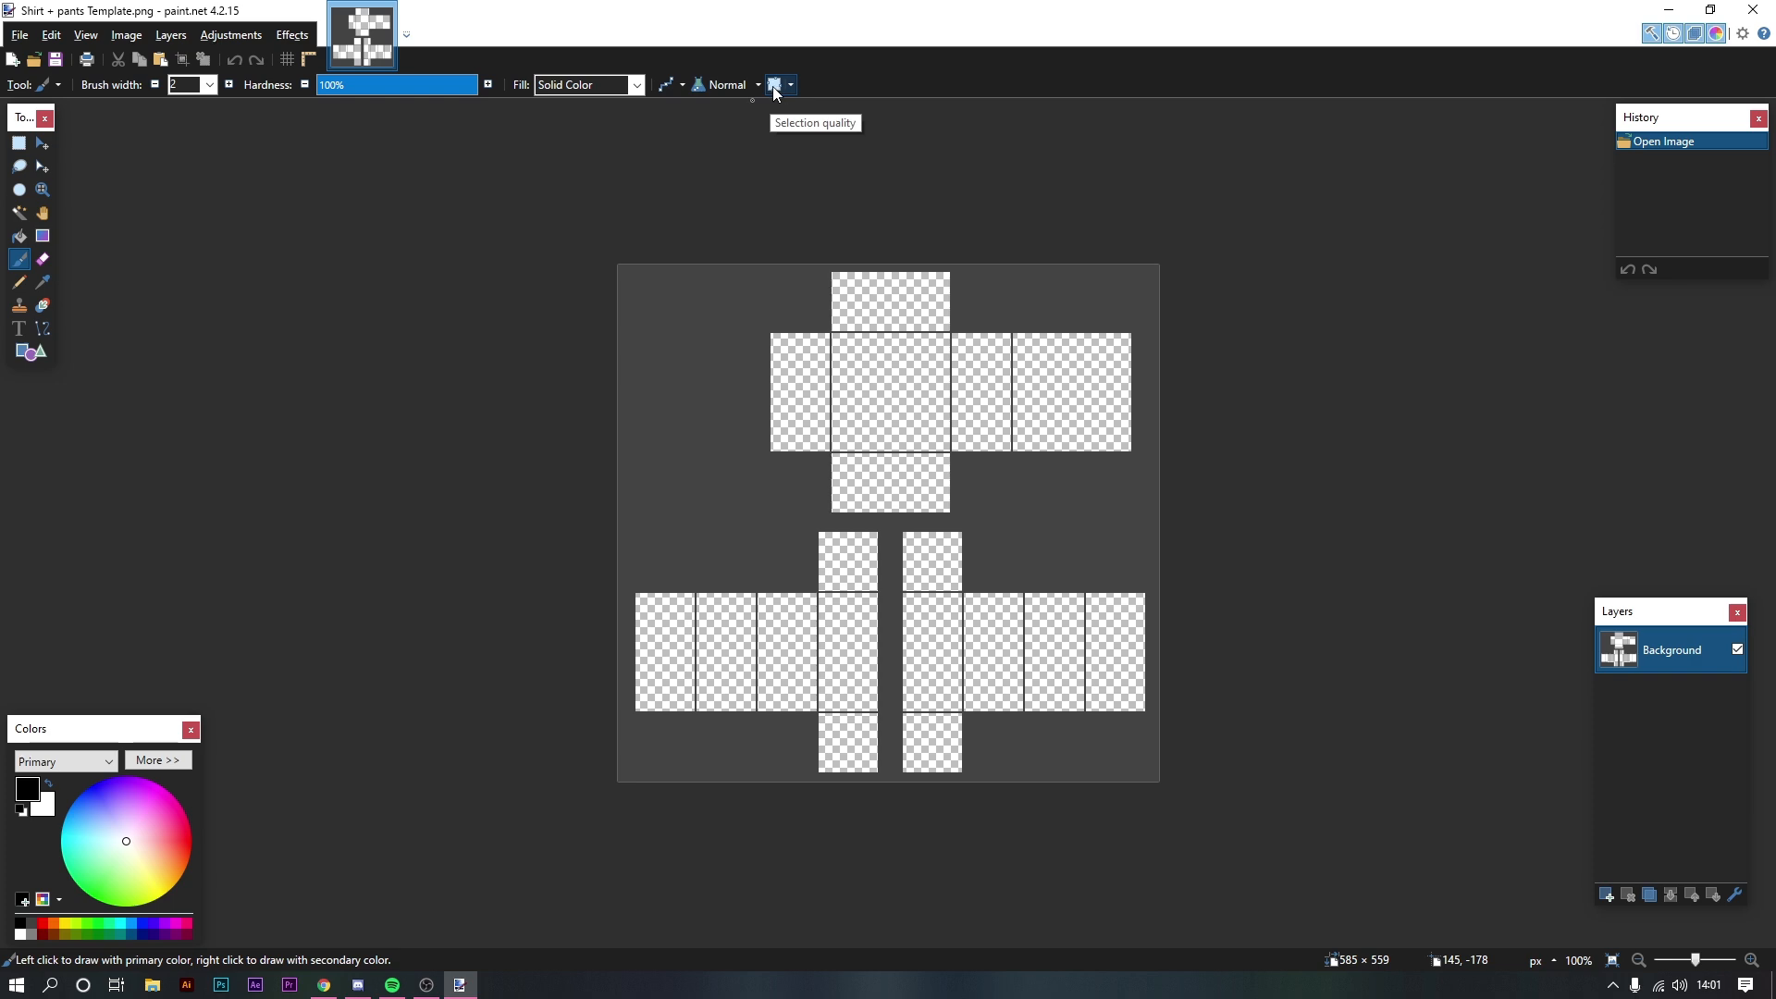
pyautogui.click(17, 217)
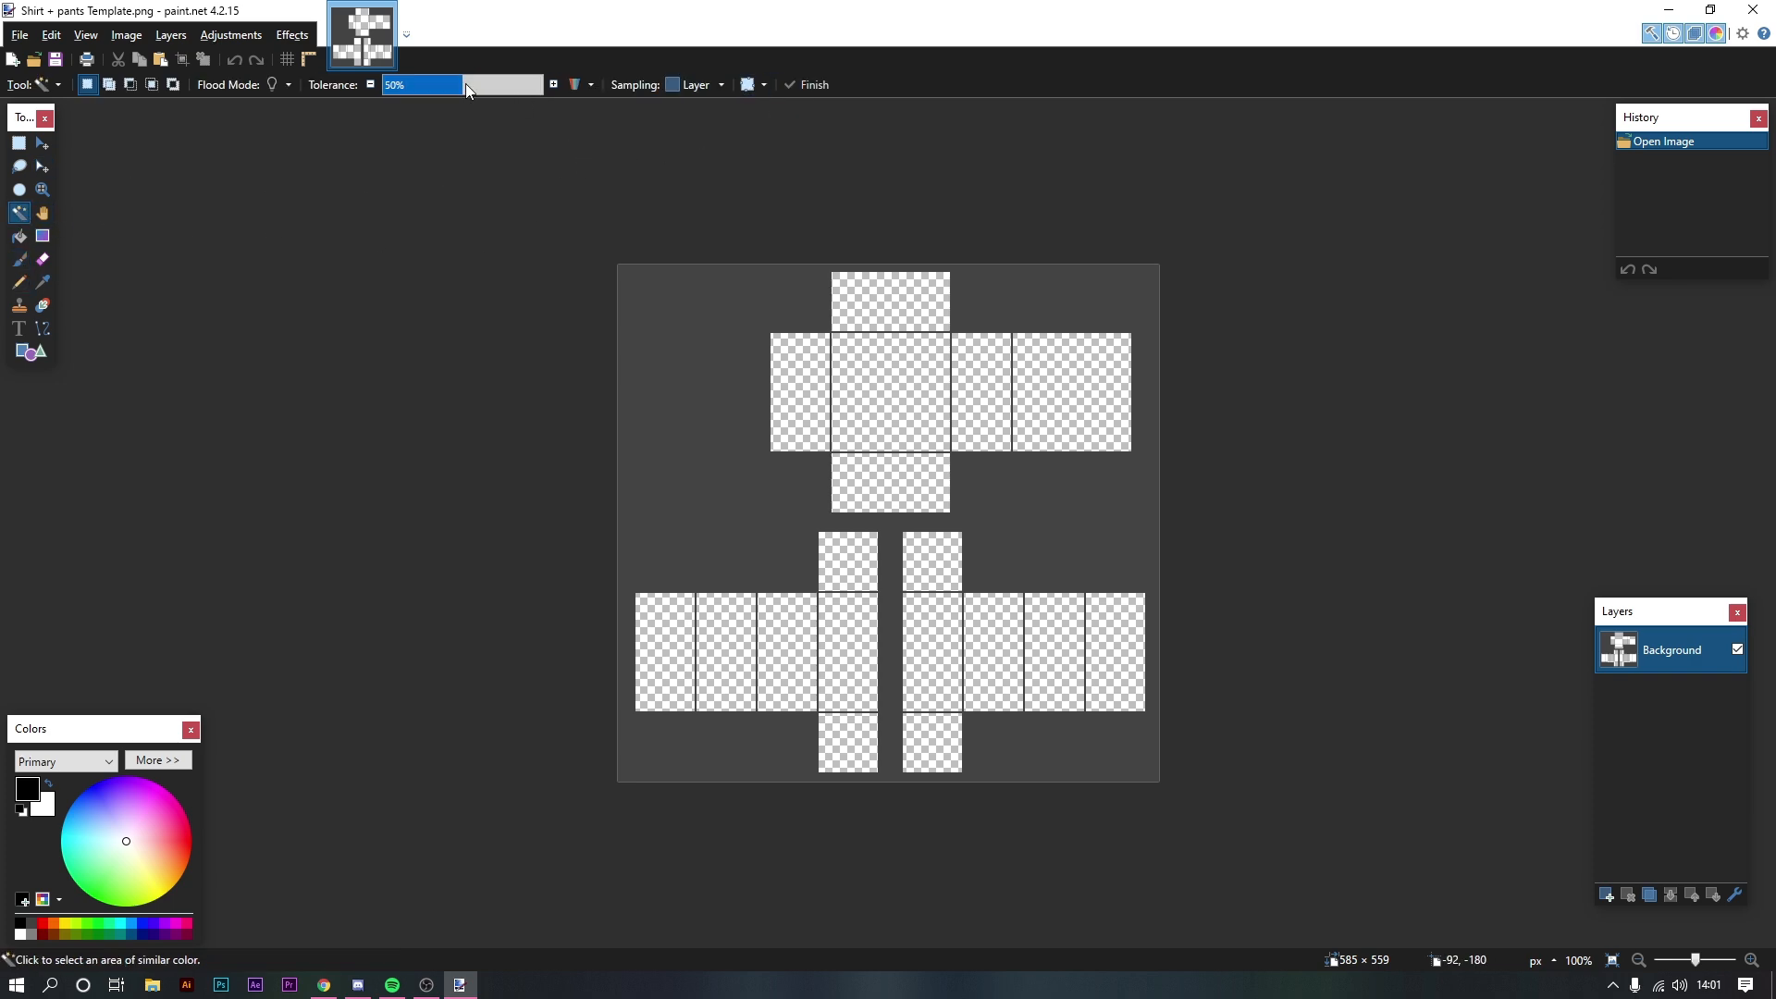
pyautogui.moveTo(500, 79); pyautogui.dragTo(264, 87)
pyautogui.click(270, 85)
pyautogui.click(288, 84)
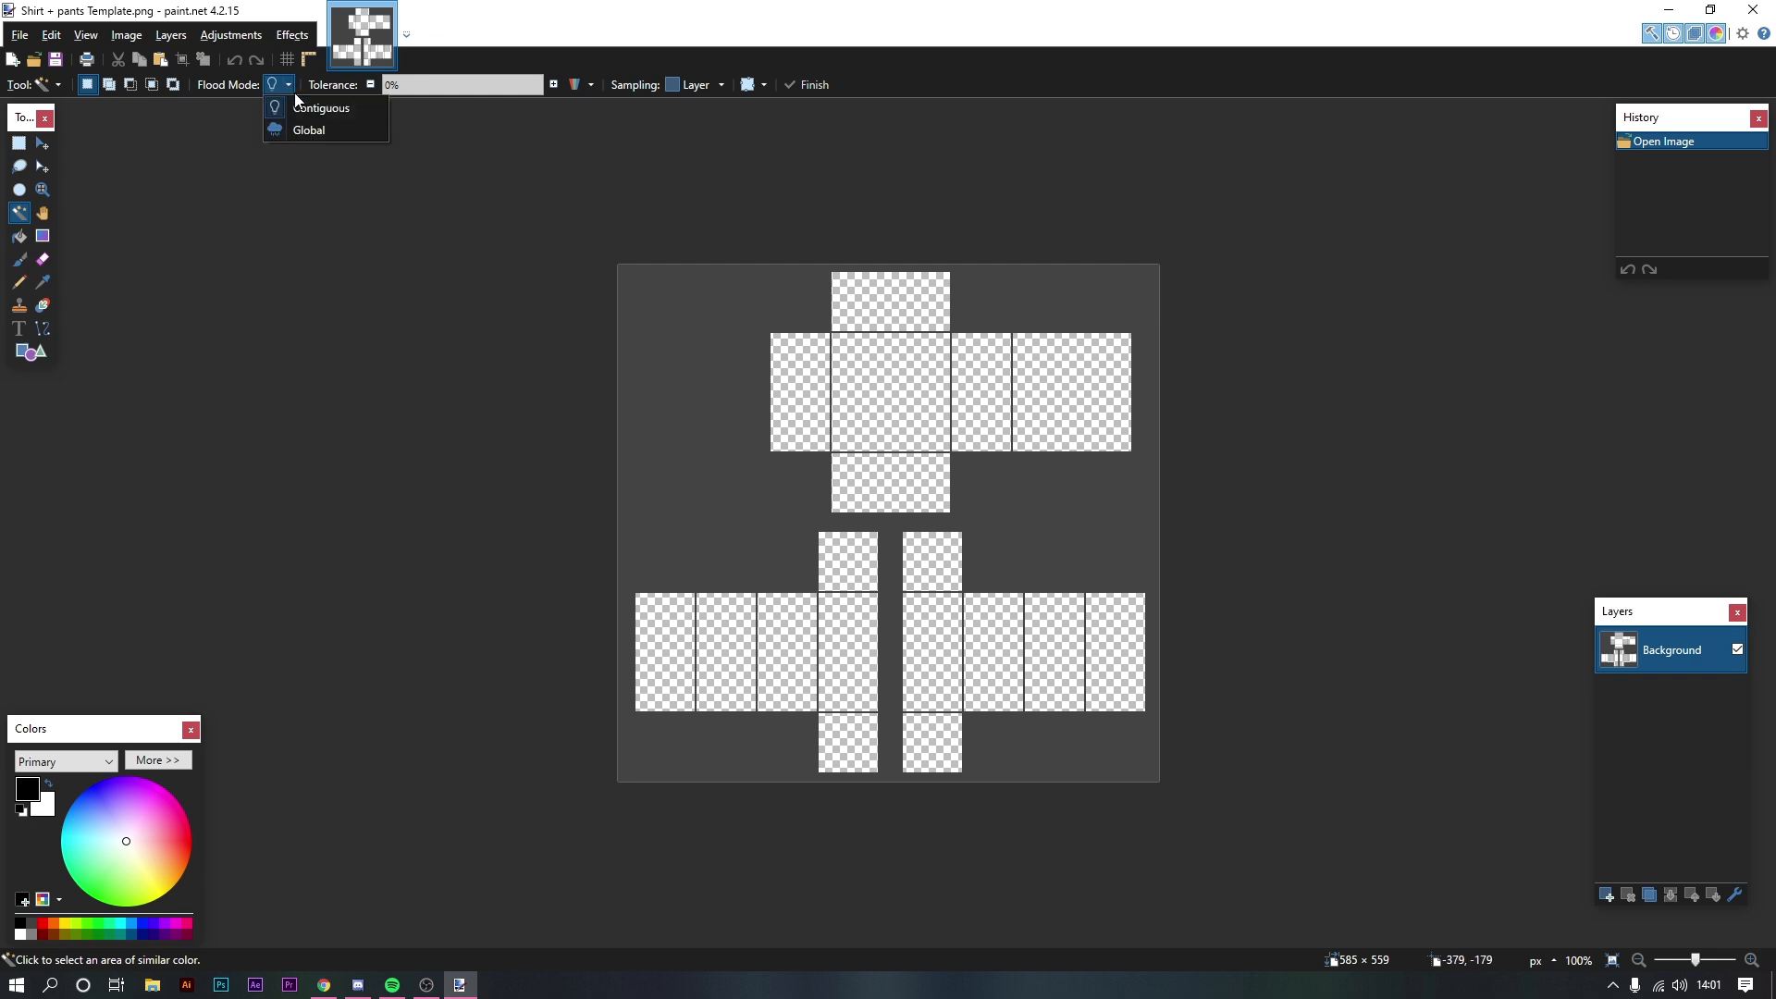
pyautogui.click(319, 127)
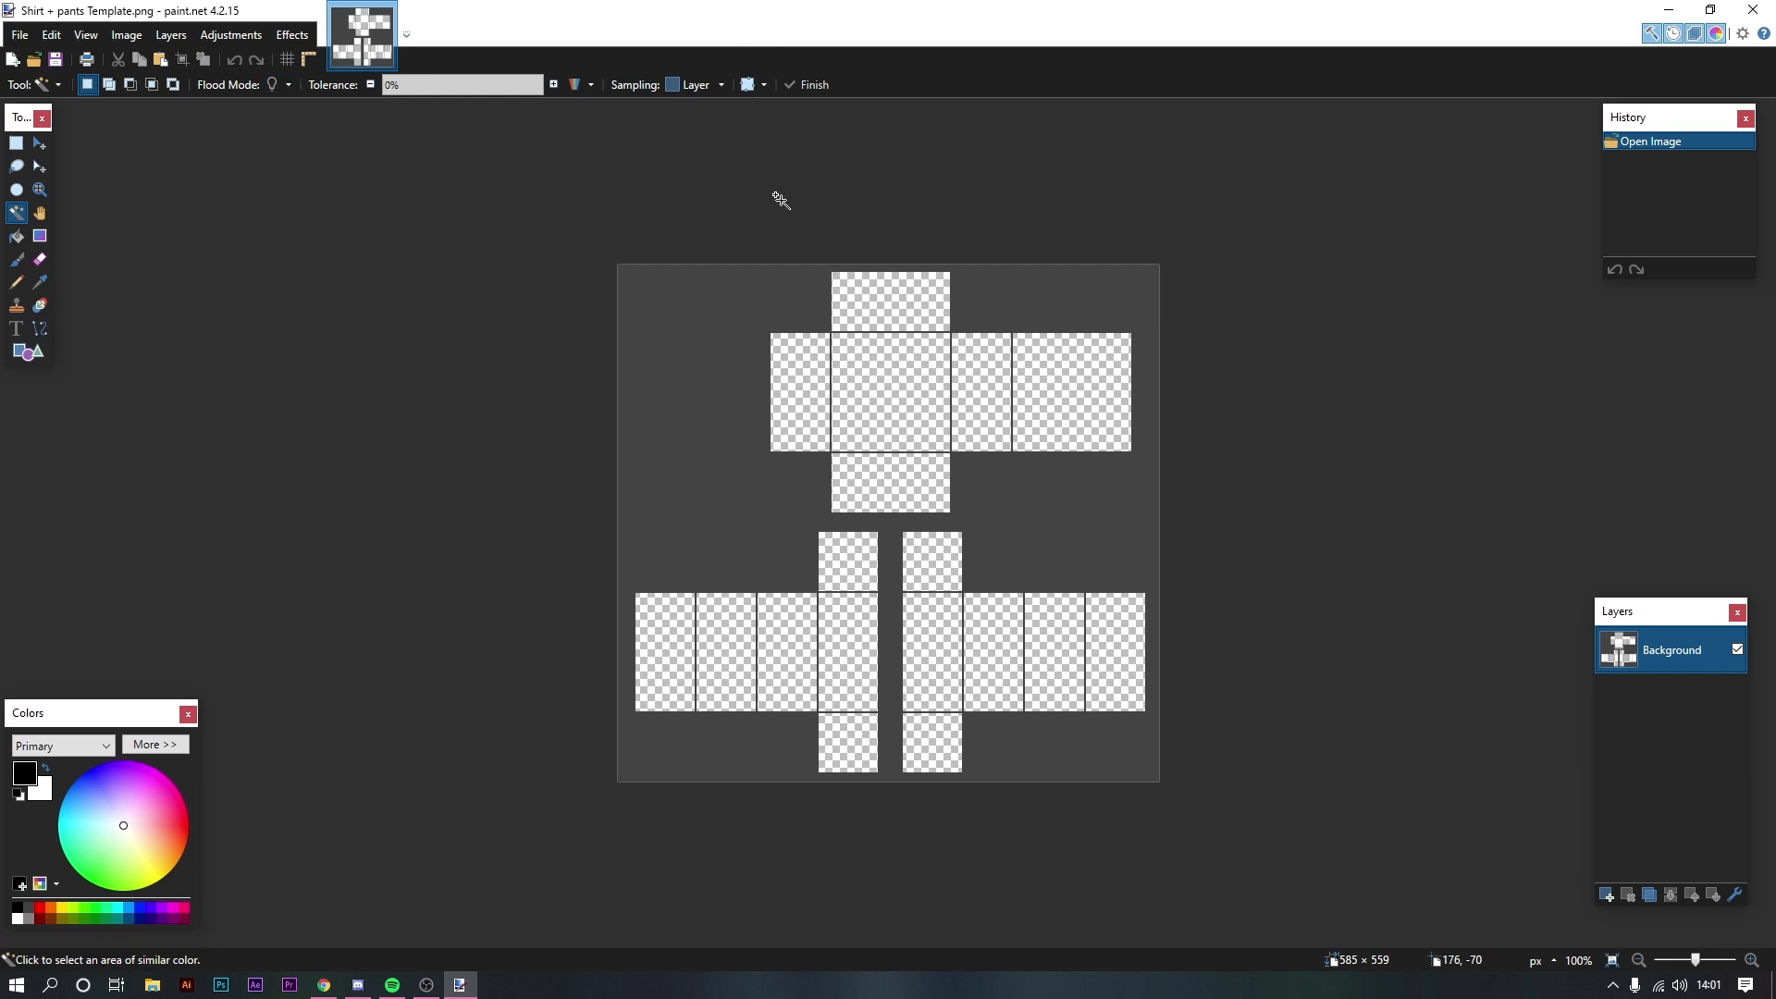
# Step: Switch to the browser to view the orange haikyuu jersey reference, move its window clear of the canvas, and return to the template
pyautogui.scroll(1, 777, 198)
pyautogui.moveTo(940, 361)
pyautogui.mouseDown()
pyautogui.moveTo(955, 369)
pyautogui.moveTo(952, 349)
pyautogui.mouseUp()
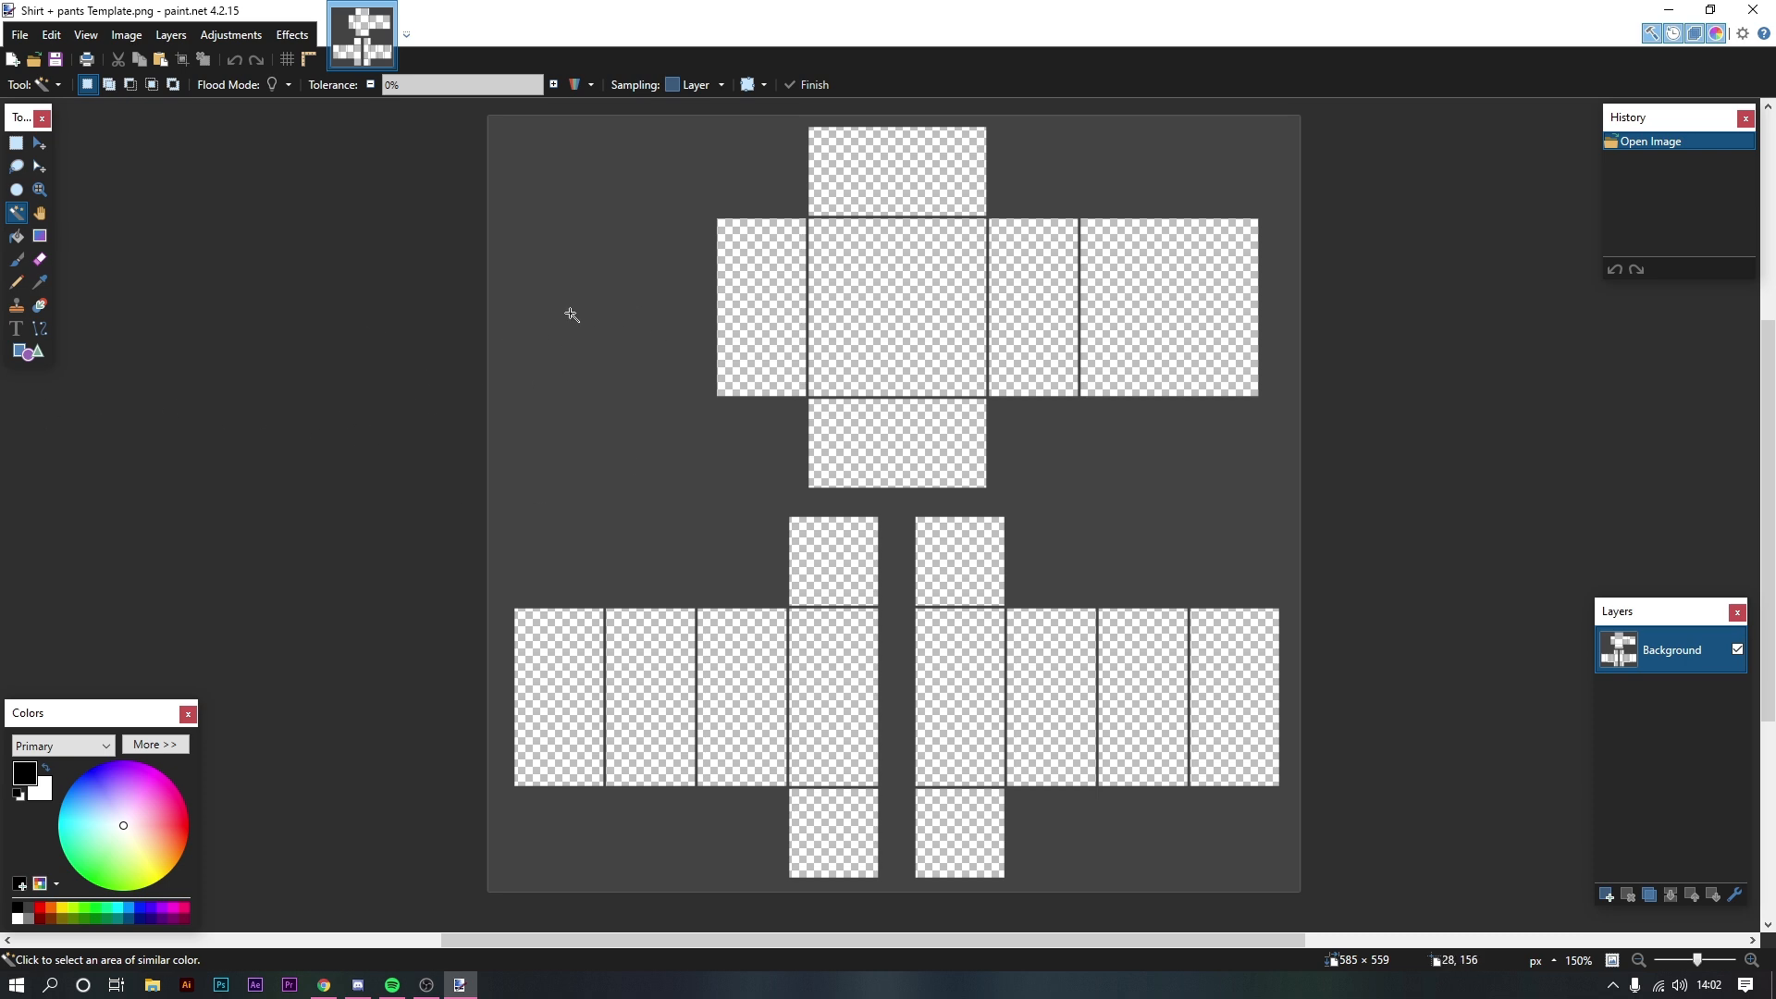
pyautogui.hotkey('alt', 'Tab')
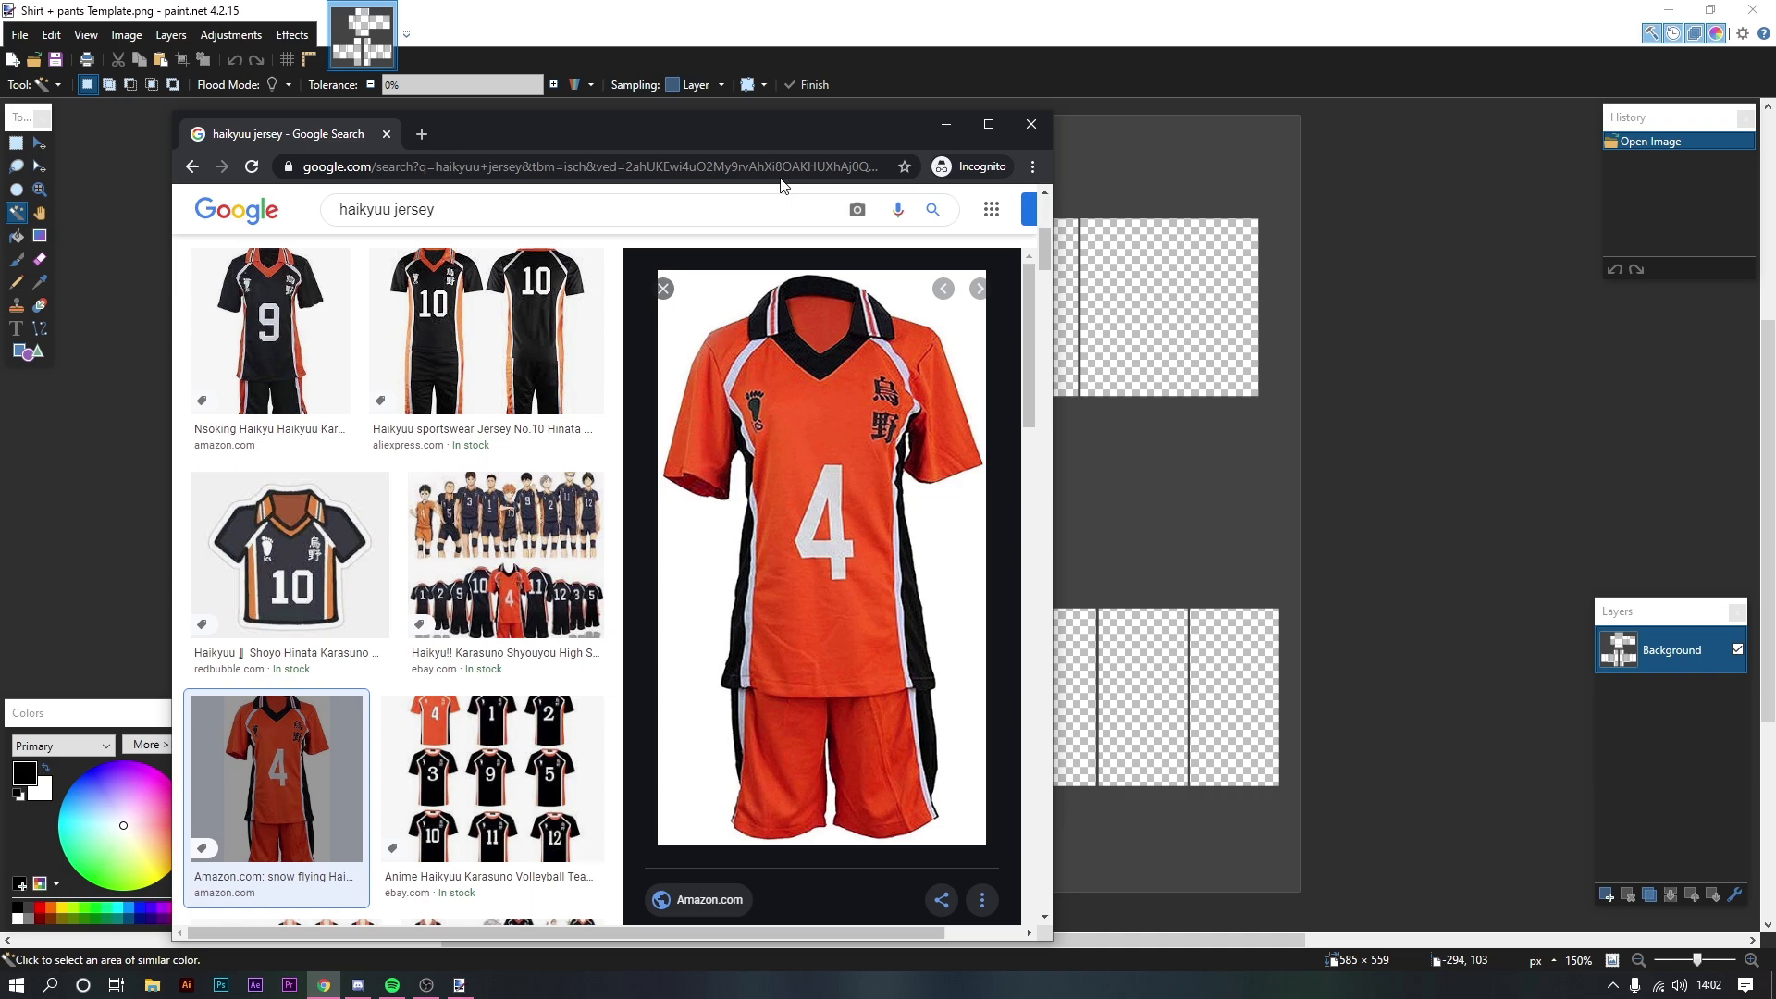
pyautogui.moveTo(761, 135); pyautogui.dragTo(842, 95)
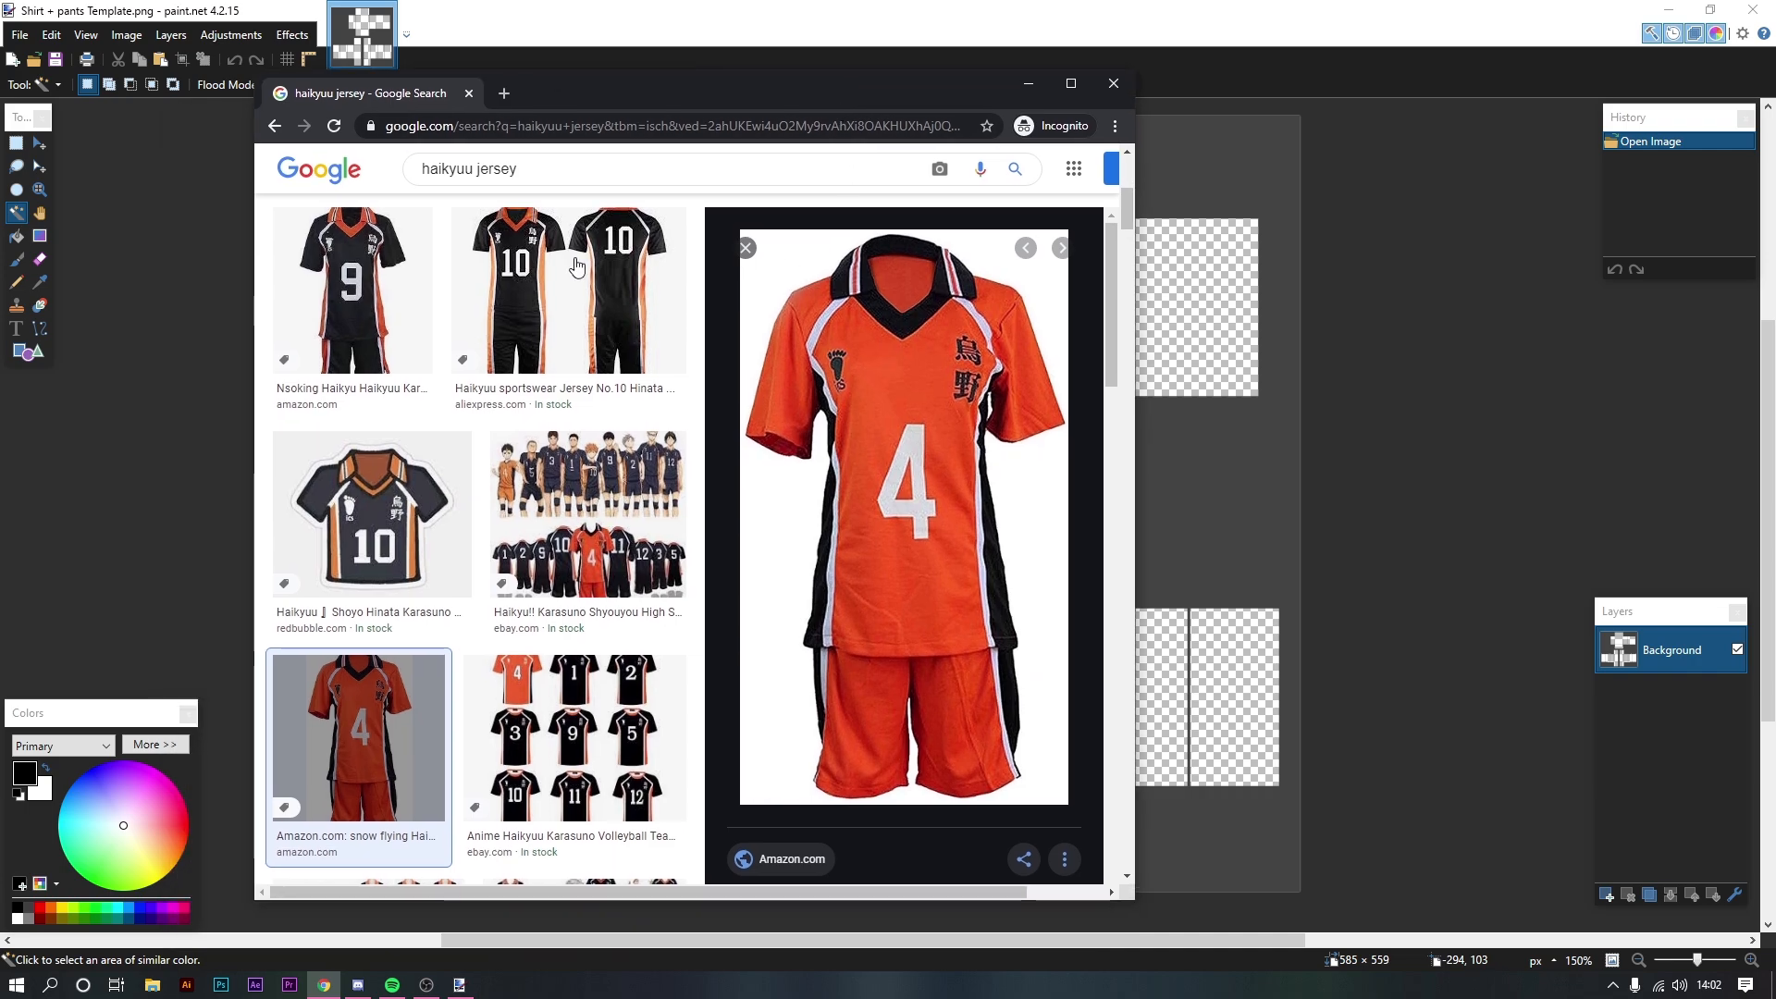
pyautogui.tripleClick(604, 174)
pyautogui.click(604, 174)
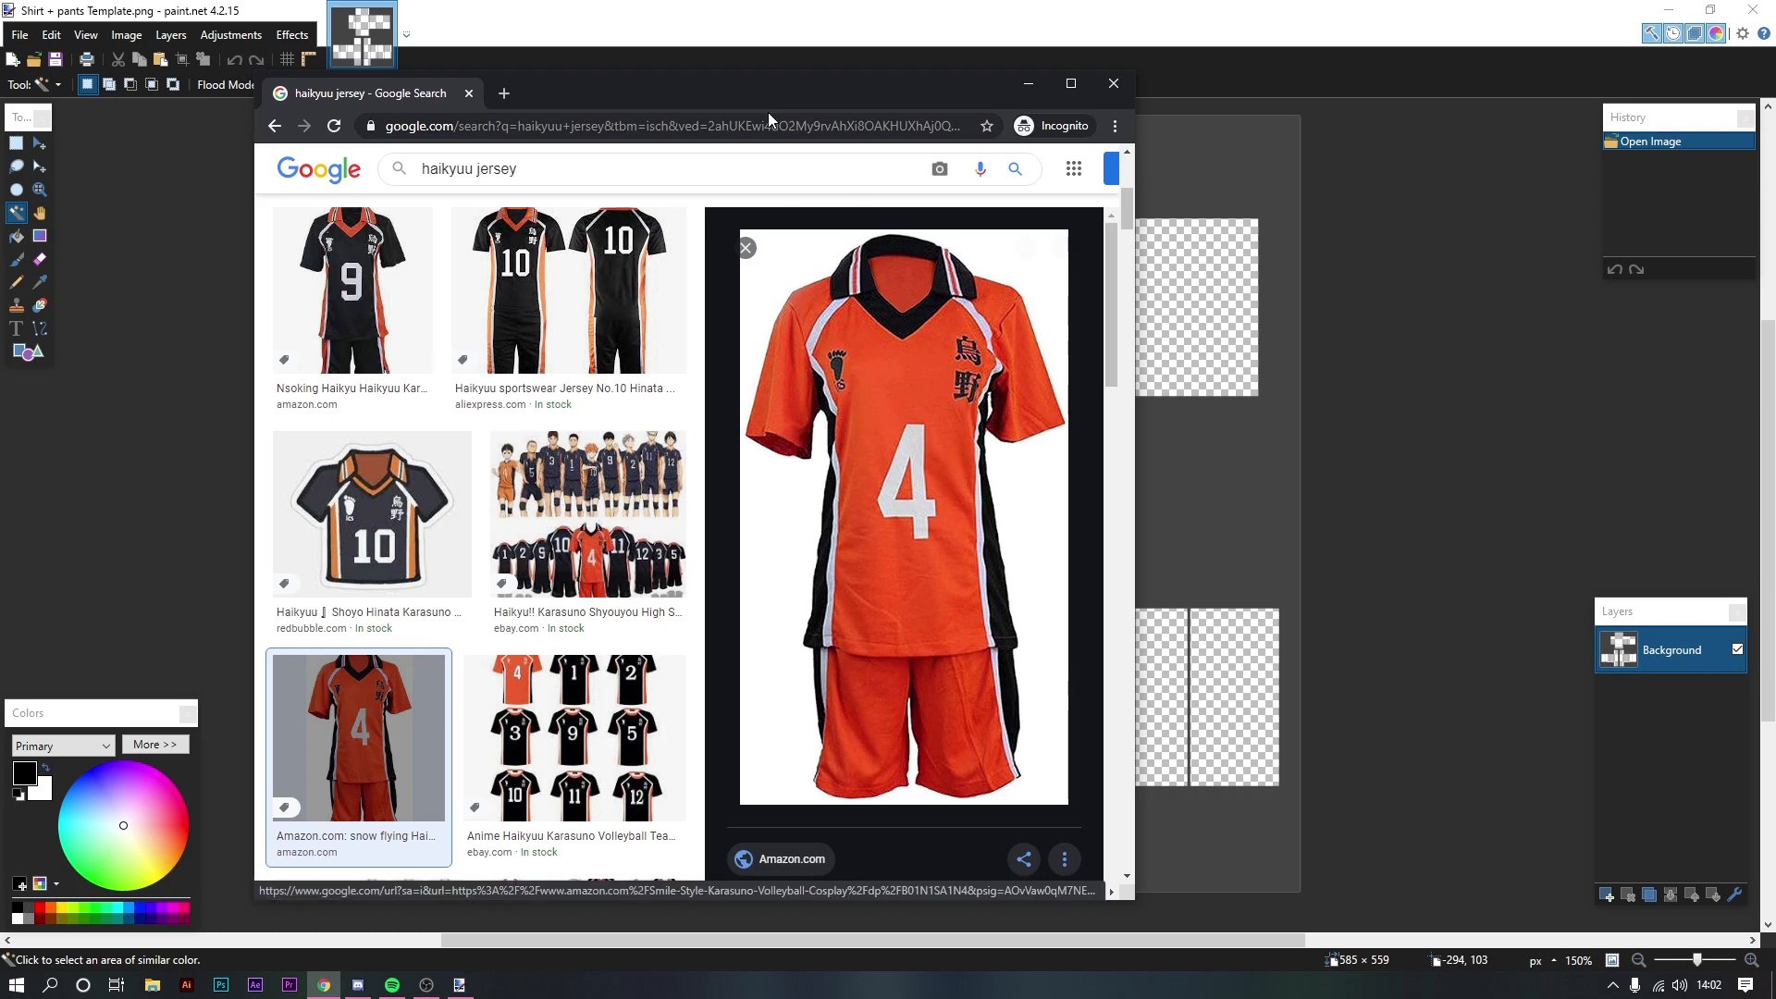
pyautogui.moveTo(764, 95); pyautogui.dragTo(0, 328)
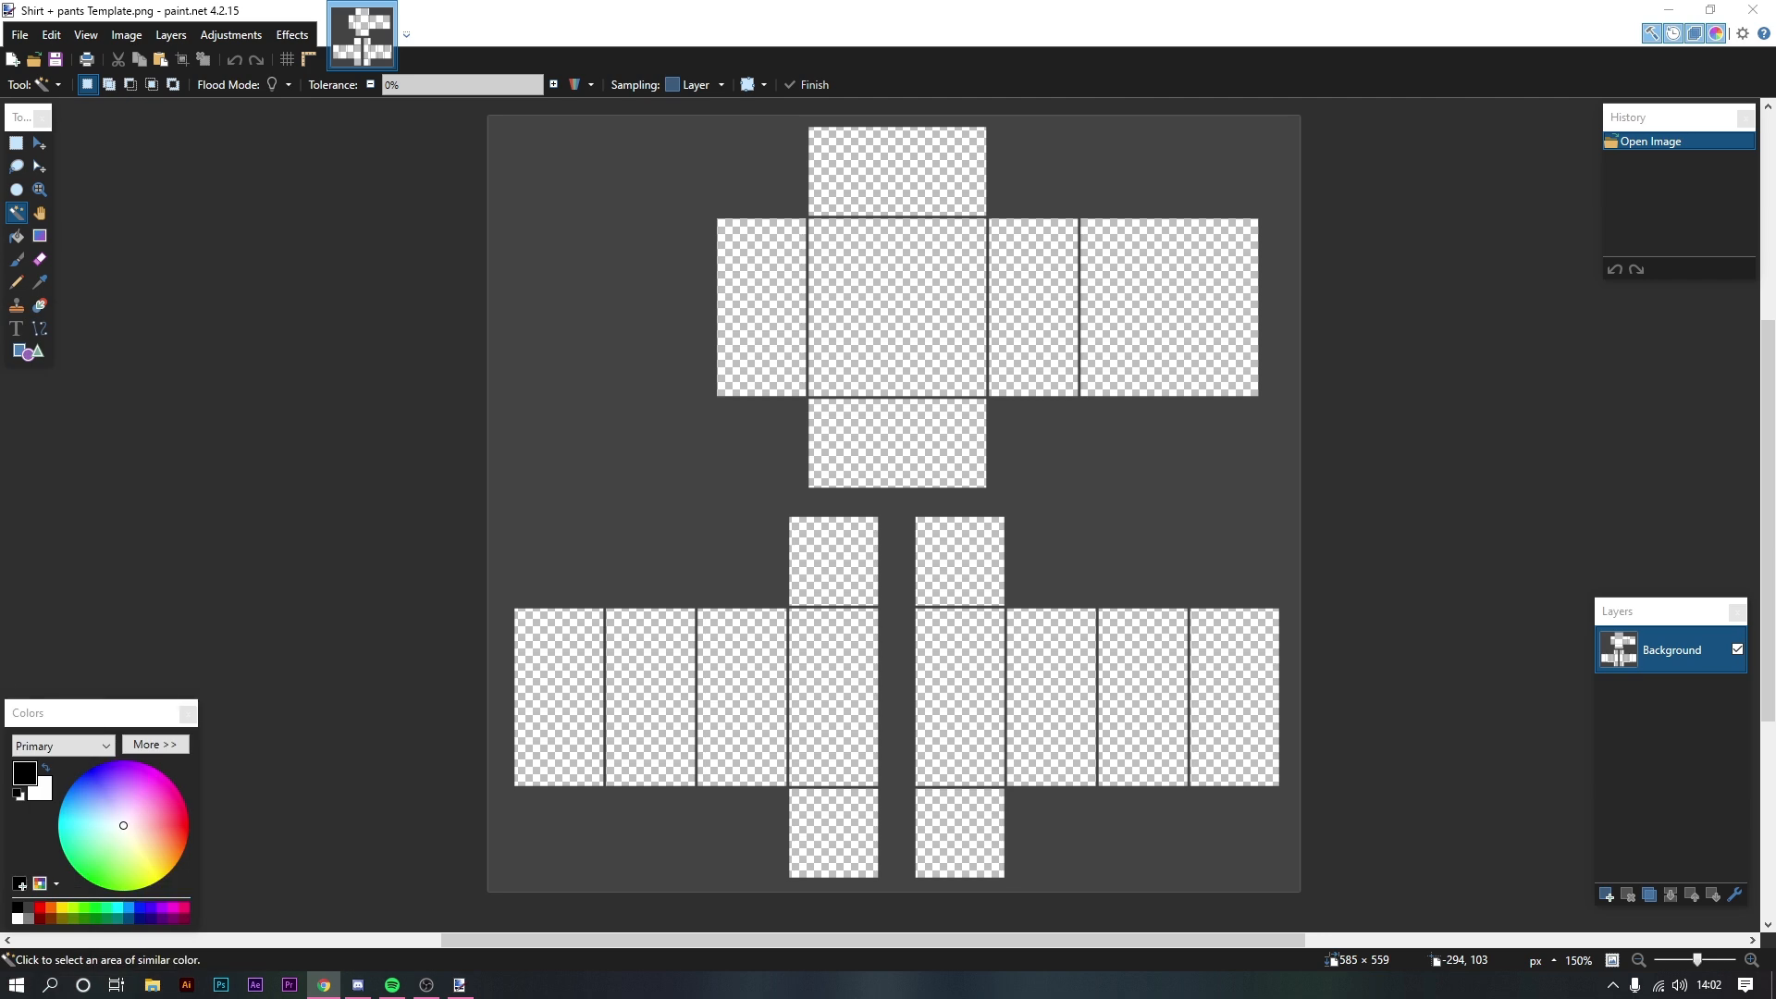
pyautogui.click(886, 8)
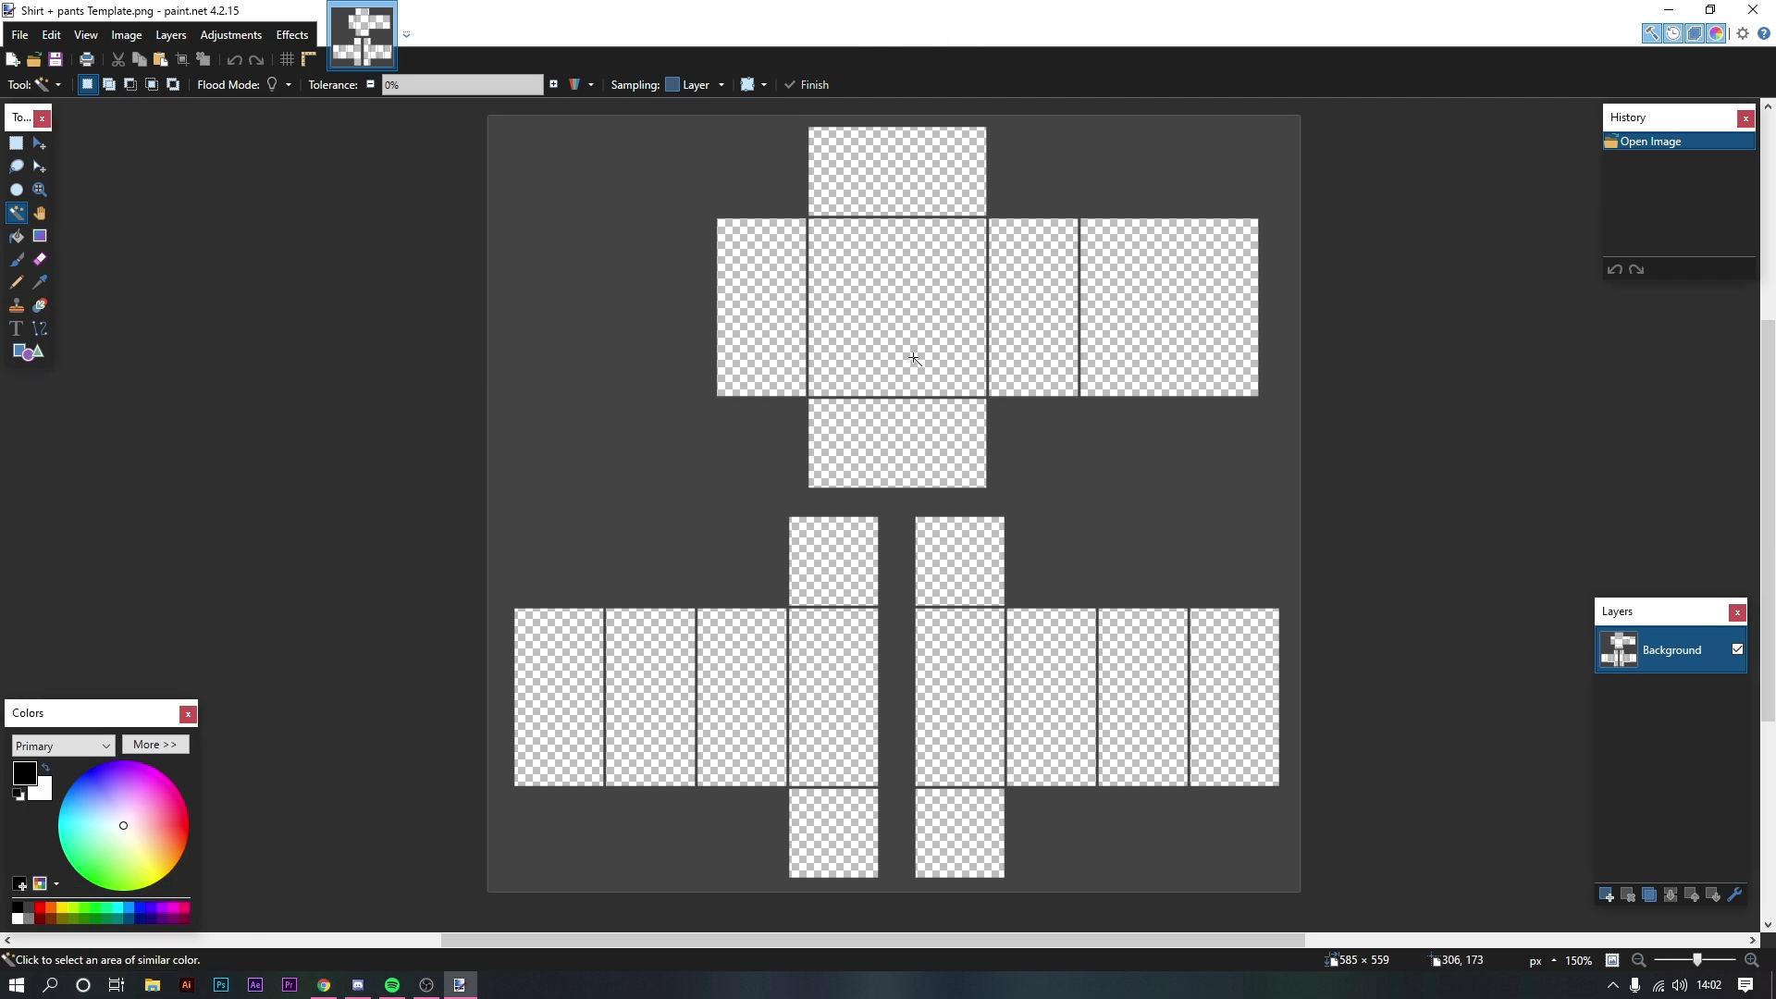
# Step: Select the side panel left of the torso front with the Magic Wand and move the selection outline over the front's left half
pyautogui.scroll(1, 914, 358)
pyautogui.moveTo(1090, 309); pyautogui.dragTo(1025, 428)
pyautogui.moveTo(888, 409); pyautogui.dragTo(945, 476)
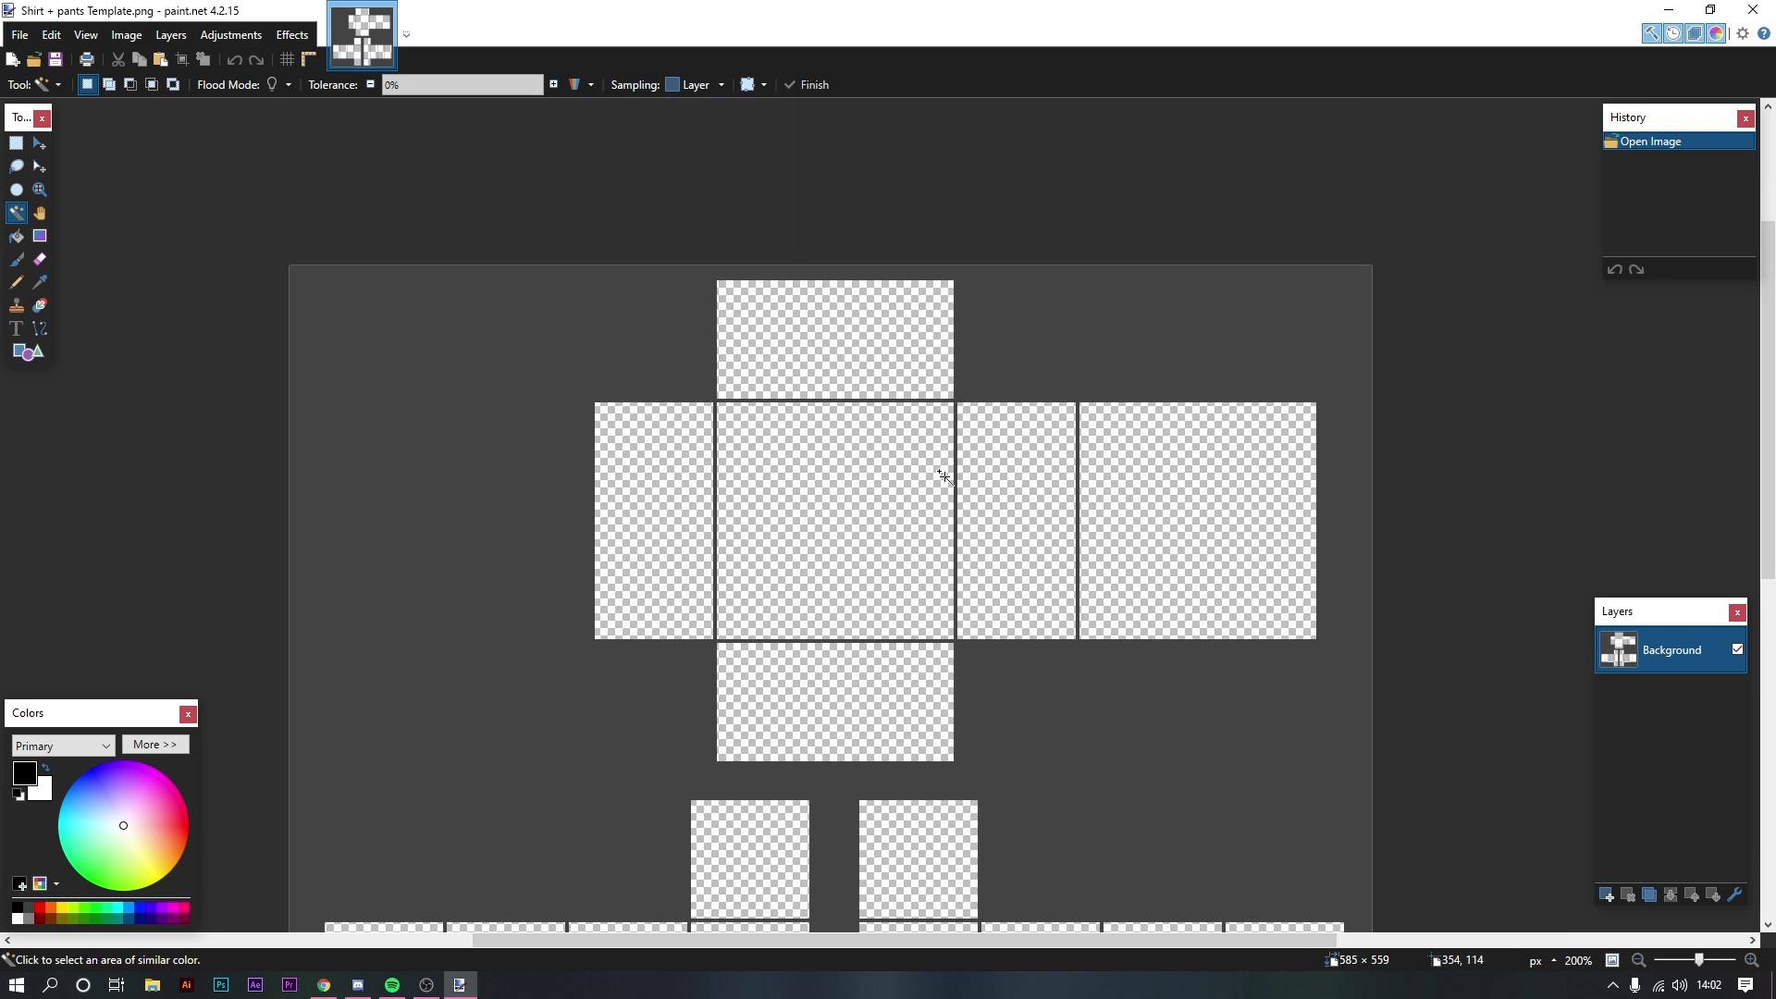
pyautogui.scroll(2, 943, 476)
pyautogui.moveTo(838, 391); pyautogui.dragTo(951, 253)
pyautogui.moveTo(768, 243); pyautogui.dragTo(786, 220)
pyautogui.moveTo(852, 288); pyautogui.dragTo(860, 339)
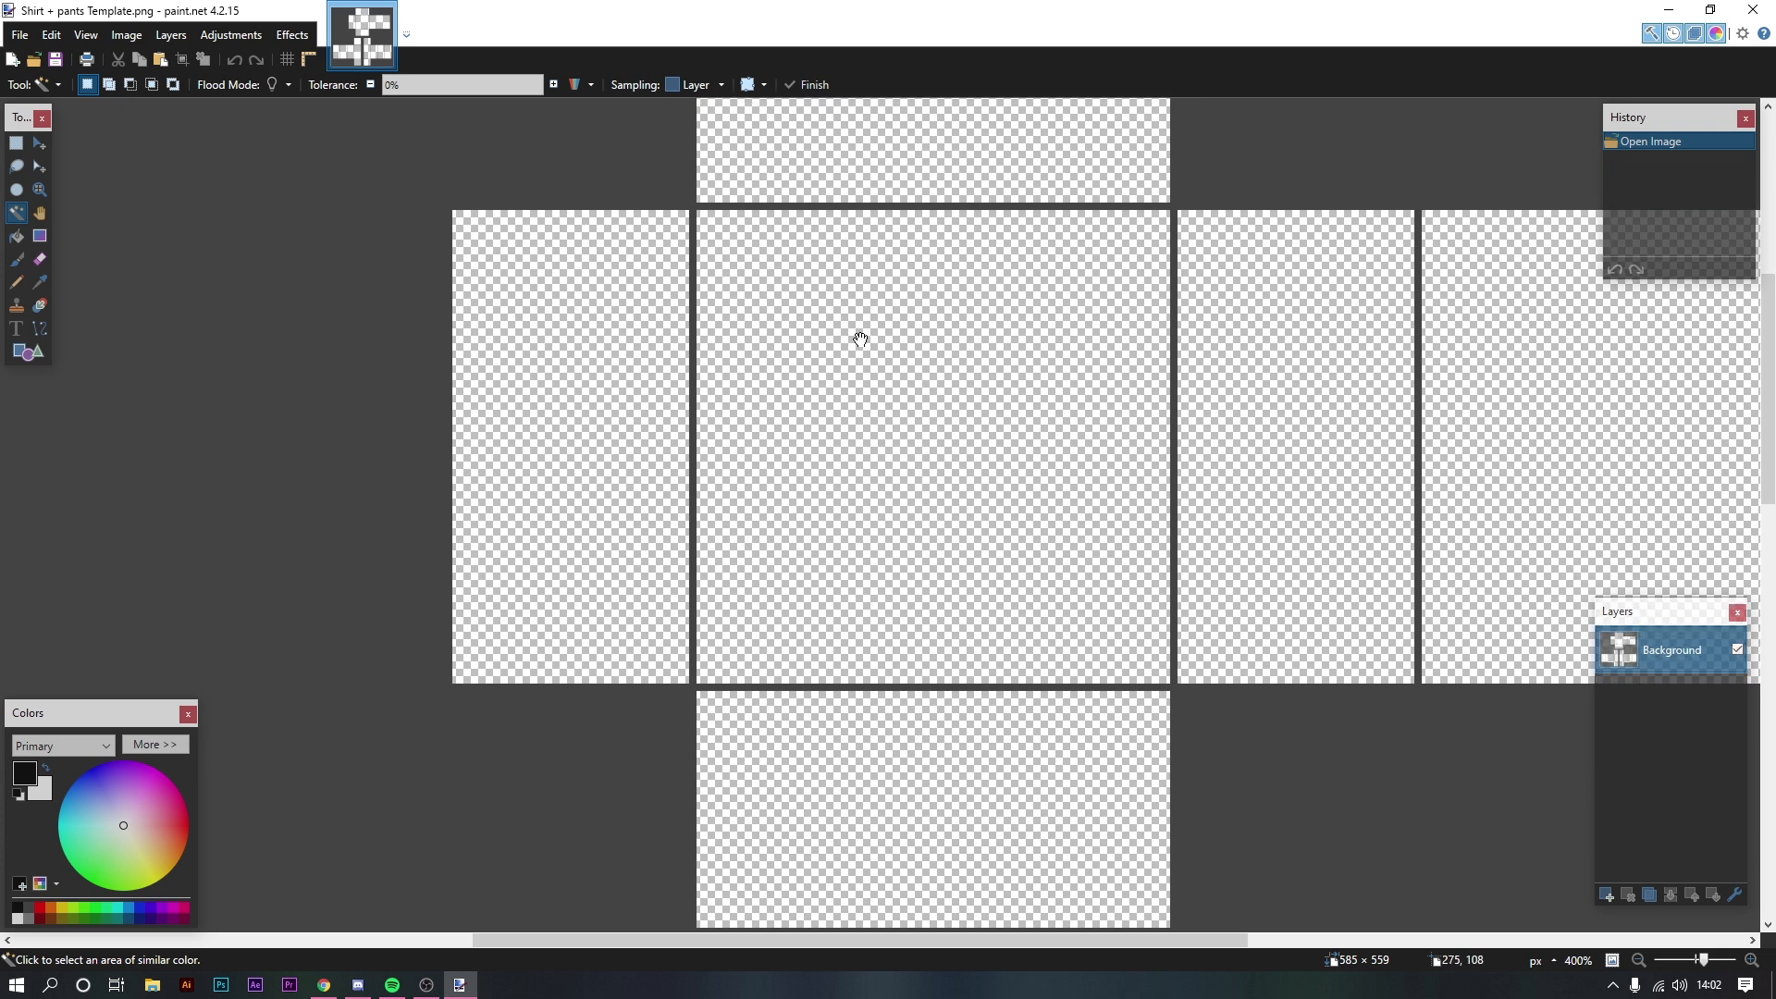
pyautogui.click(610, 300)
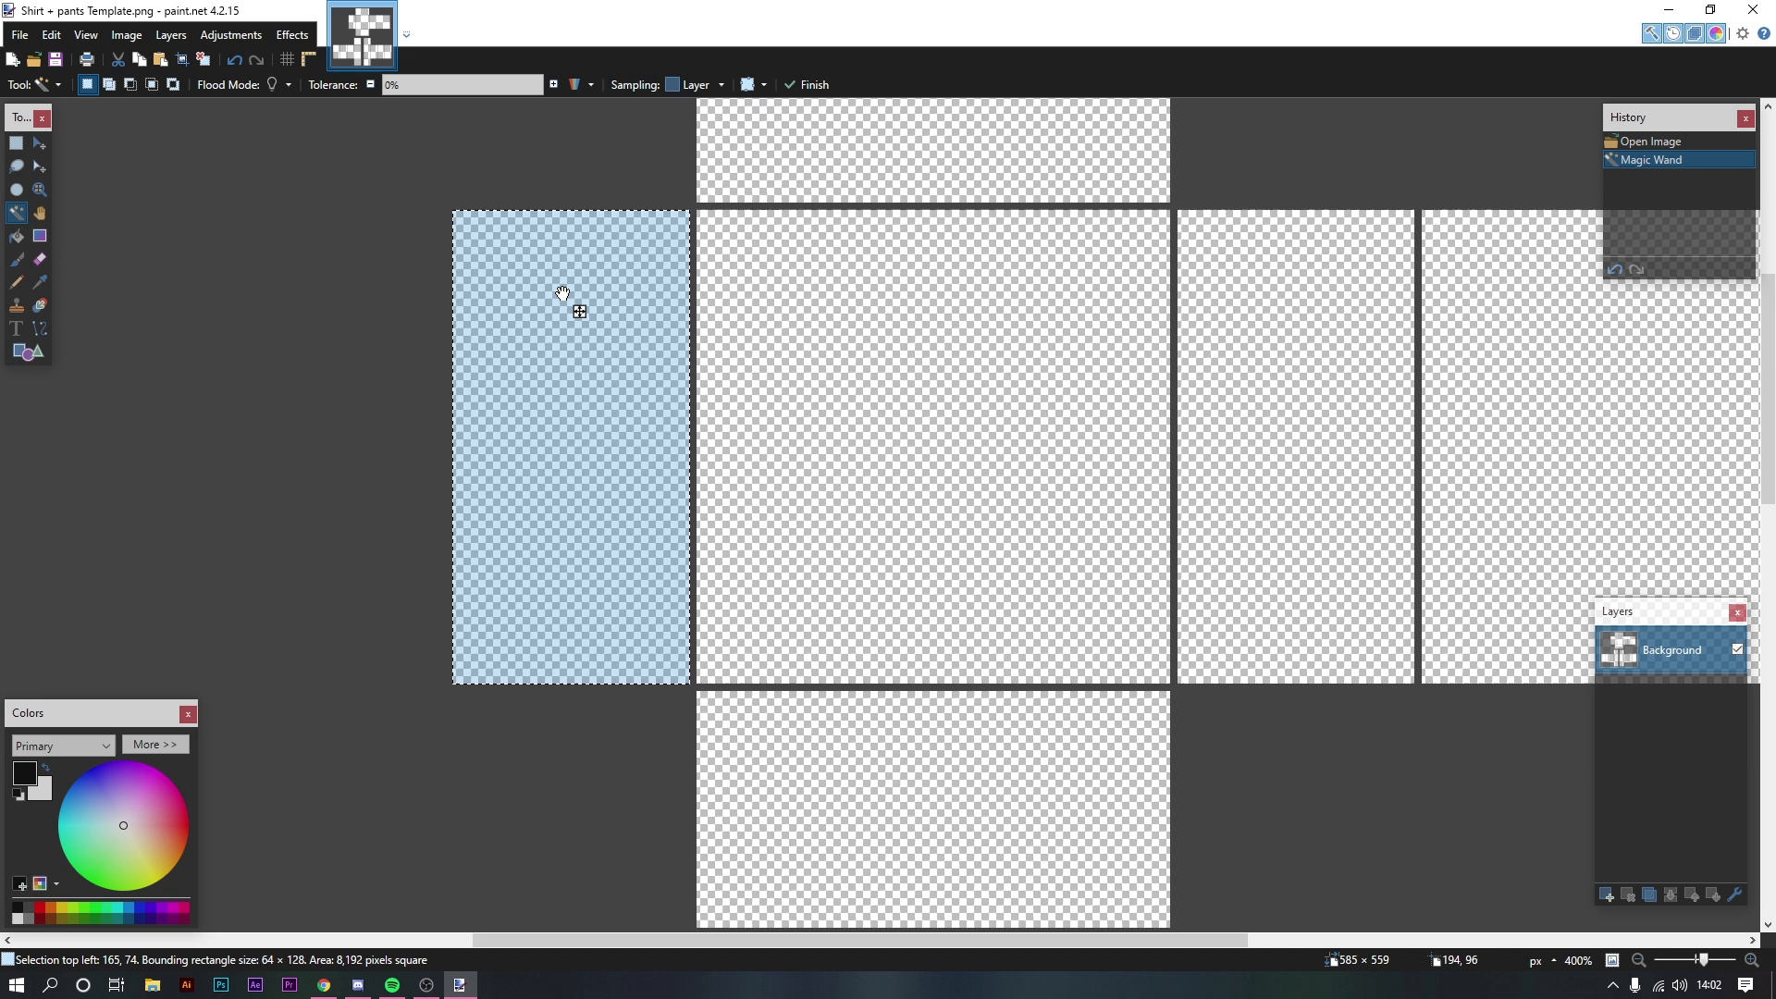
pyautogui.click(43, 172)
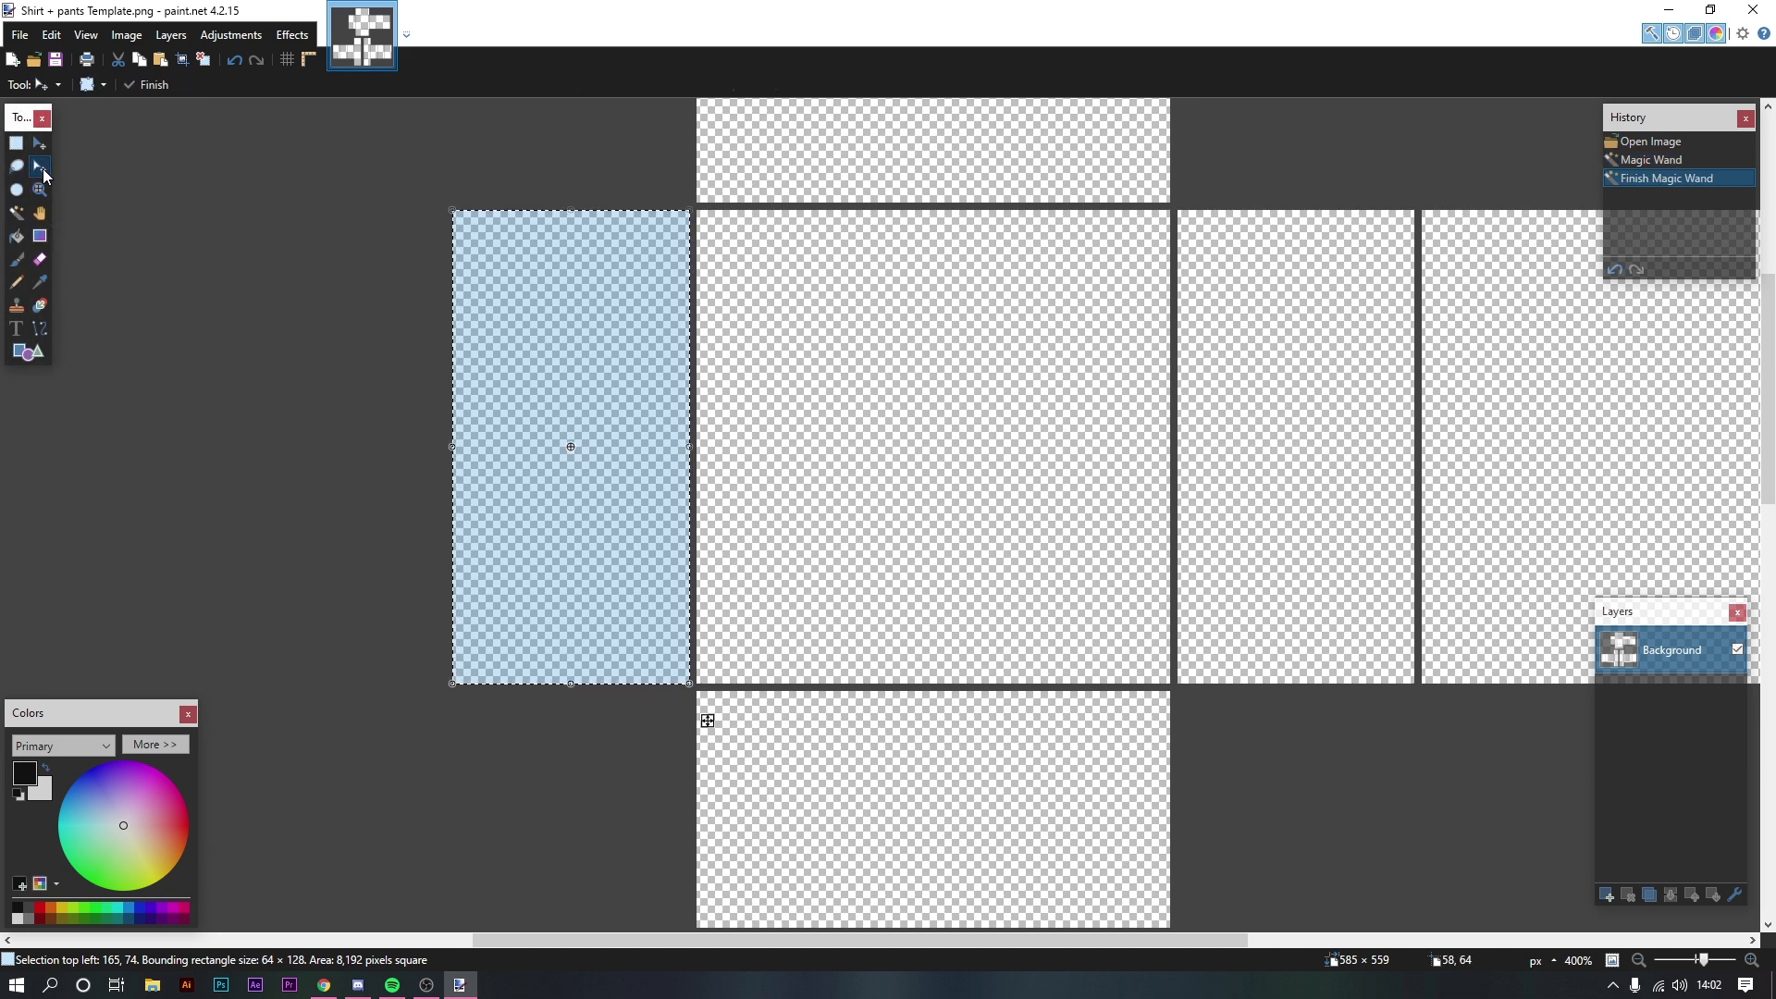
pyautogui.moveTo(560, 320); pyautogui.dragTo(805, 320)
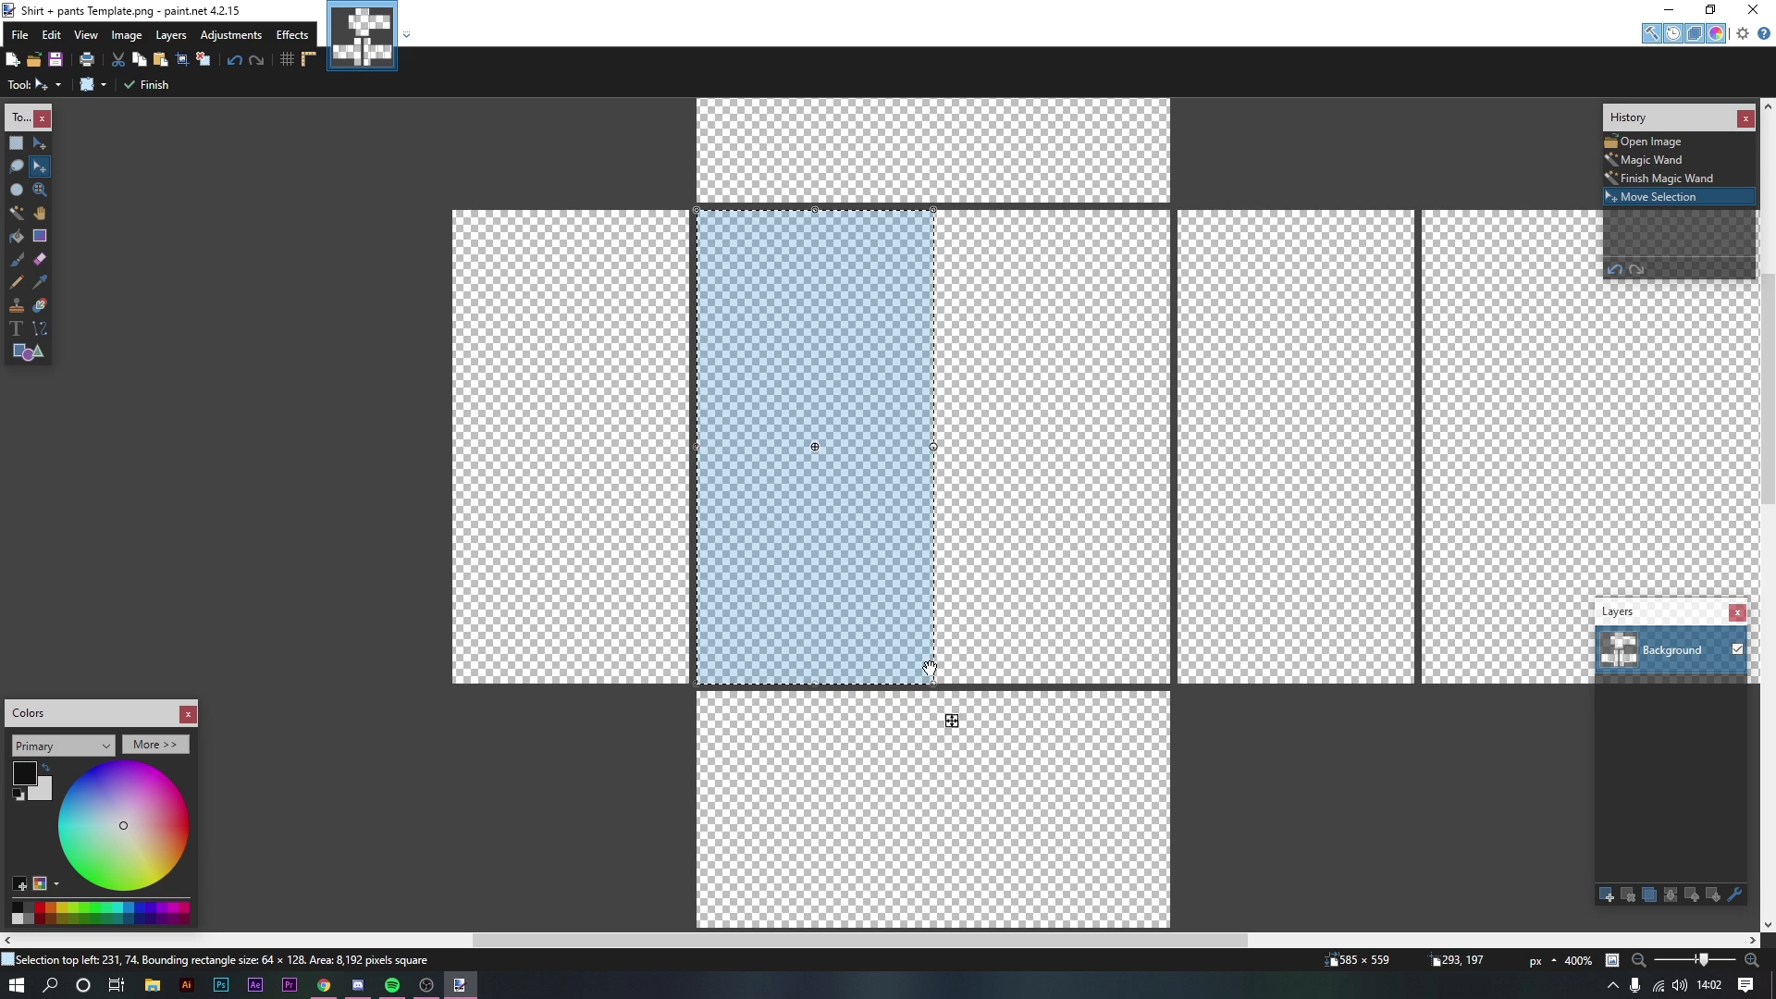
# Step: Select the panel below the torso front and move its selection outline up over the front's lower half
pyautogui.moveTo(1126, 530); pyautogui.dragTo(968, 476)
pyautogui.click(18, 215)
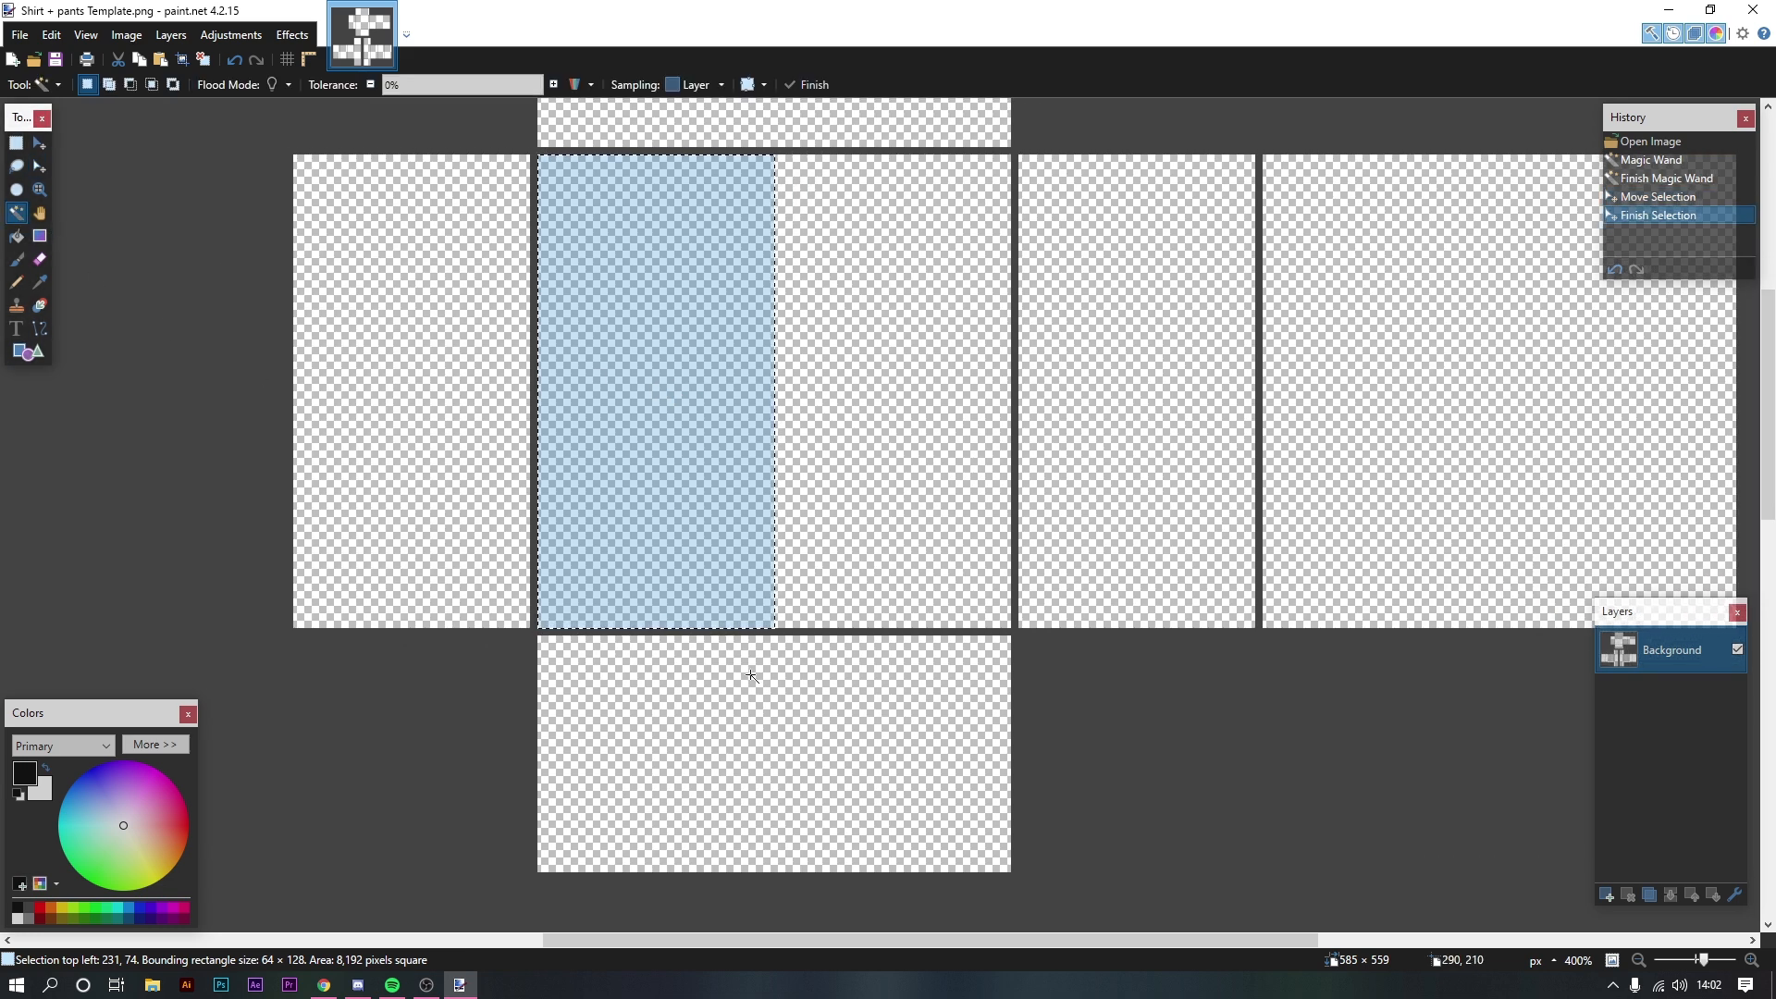
pyautogui.click(751, 675)
pyautogui.press('m')
pyautogui.moveTo(828, 730); pyautogui.dragTo(831, 491)
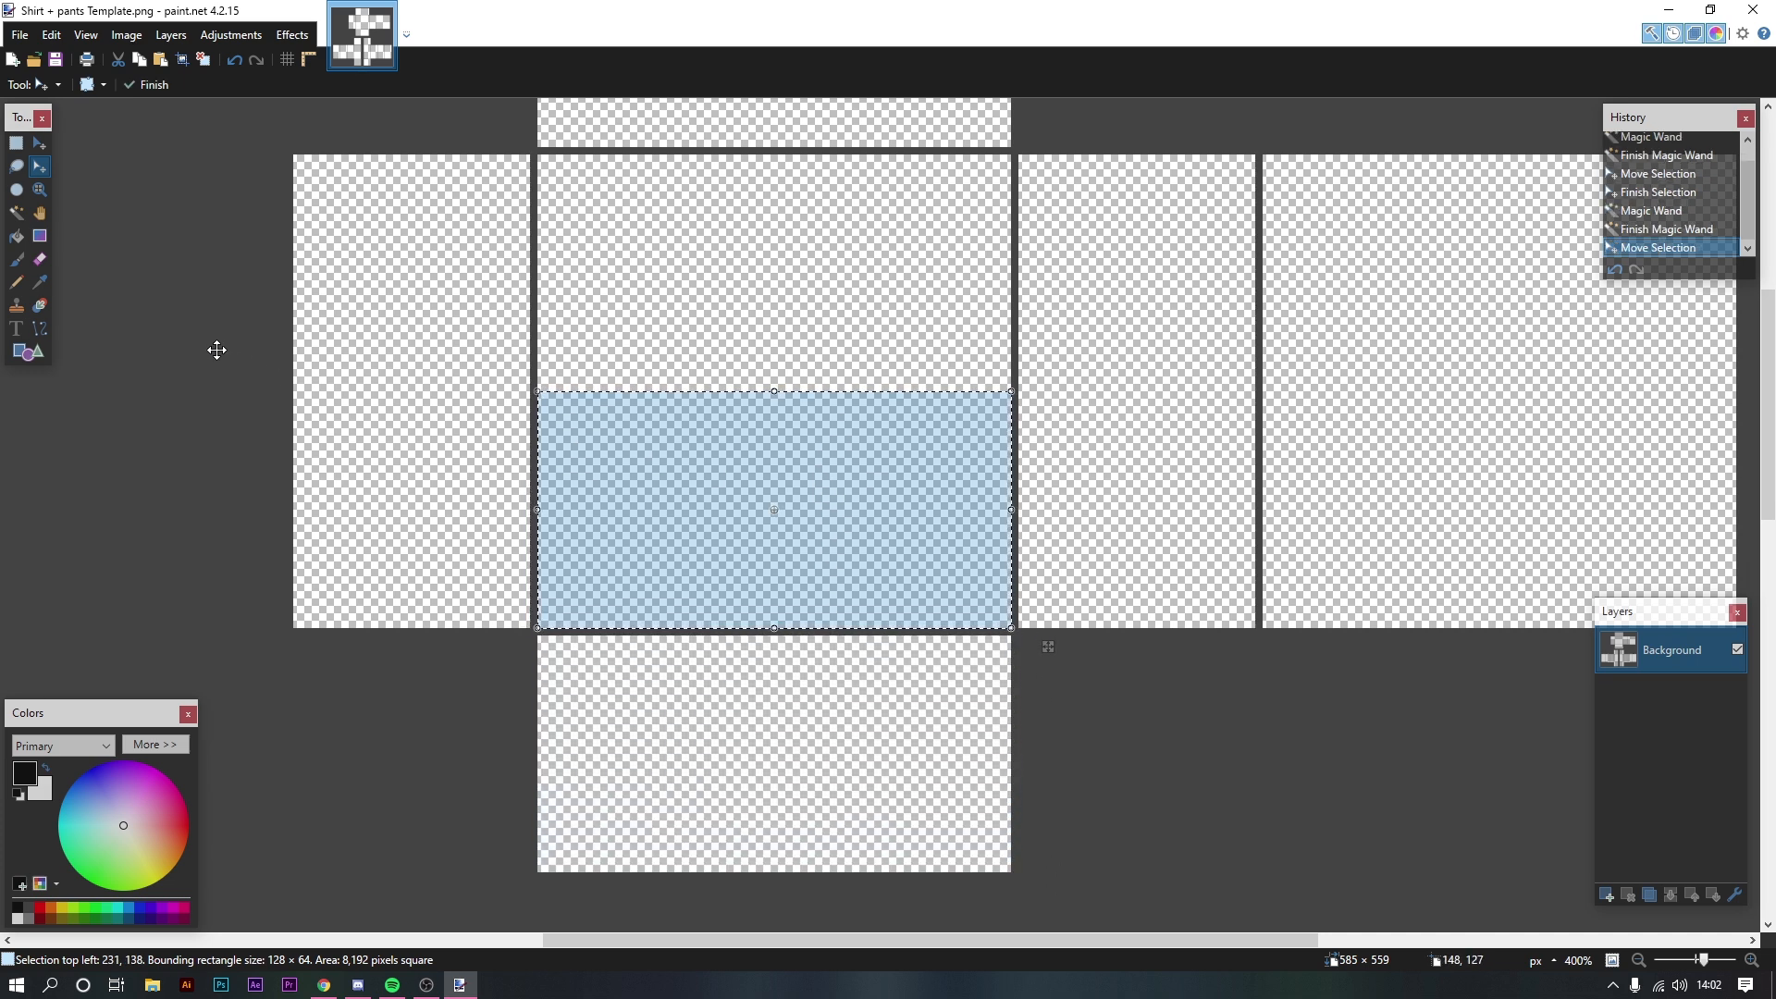
pyautogui.click(16, 283)
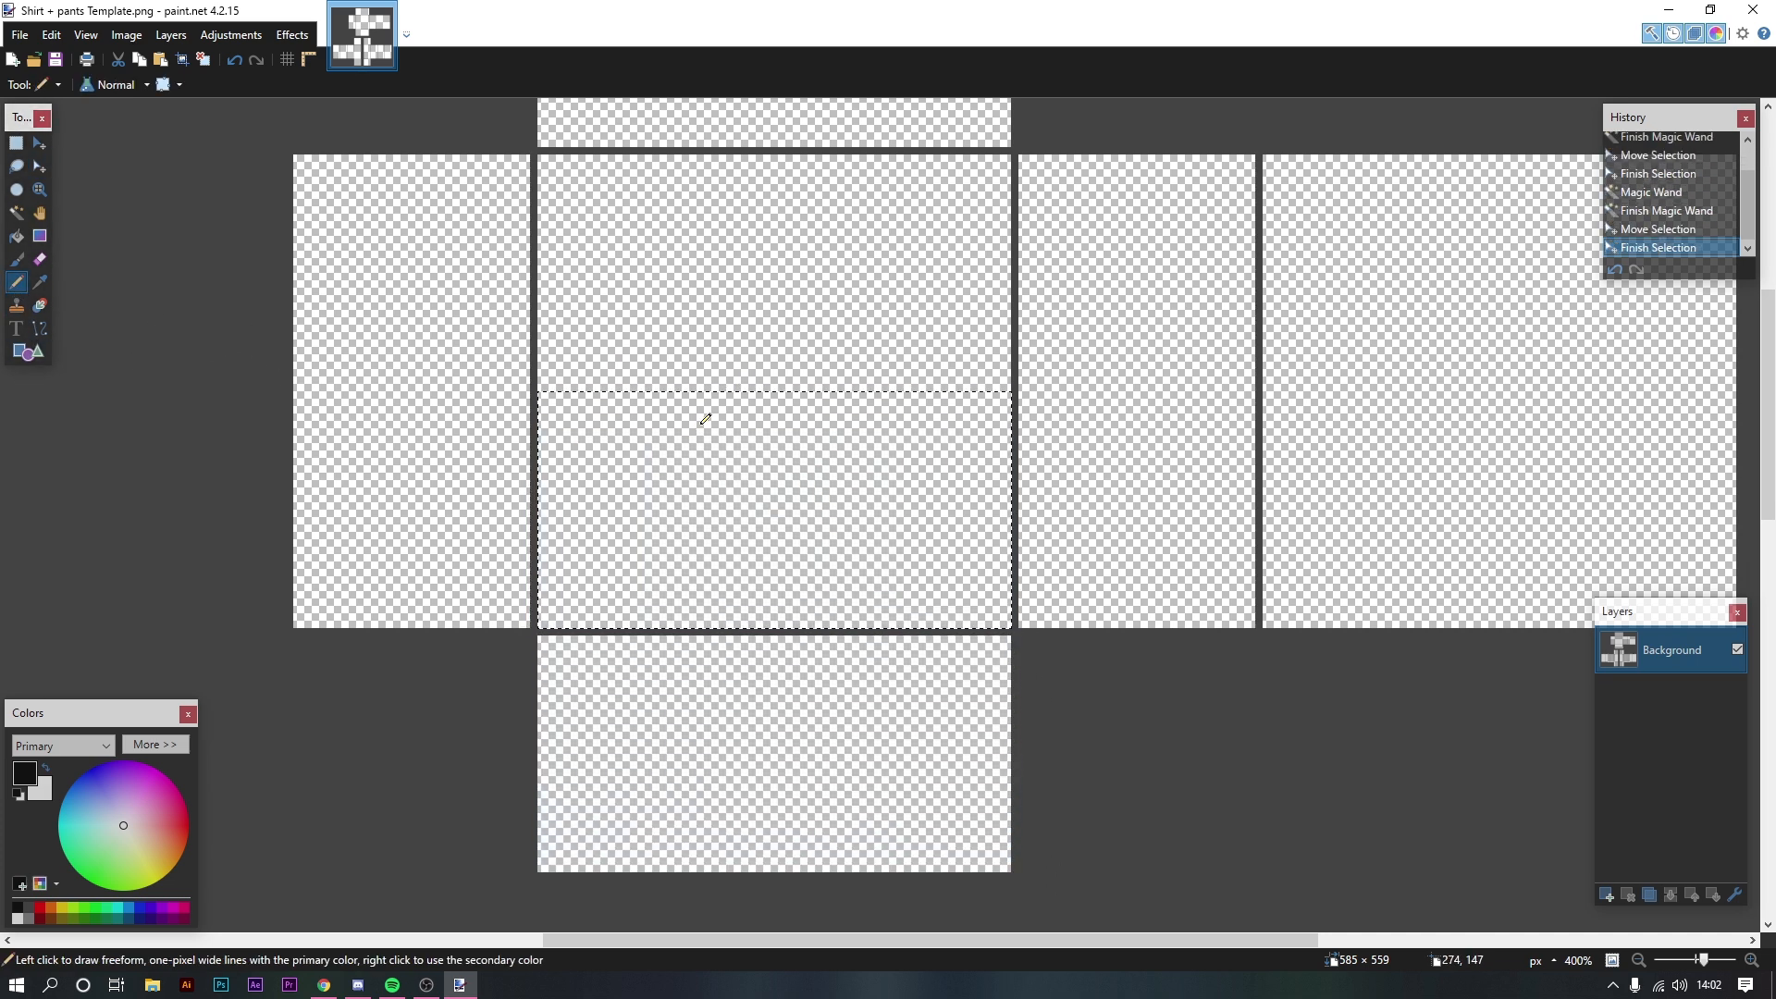
# Step: Select the upper square of the right-hand limb, move its outline over the torso side panel's upper half, and deselect
pyautogui.click(16, 213)
pyautogui.moveTo(960, 779); pyautogui.dragTo(945, 394)
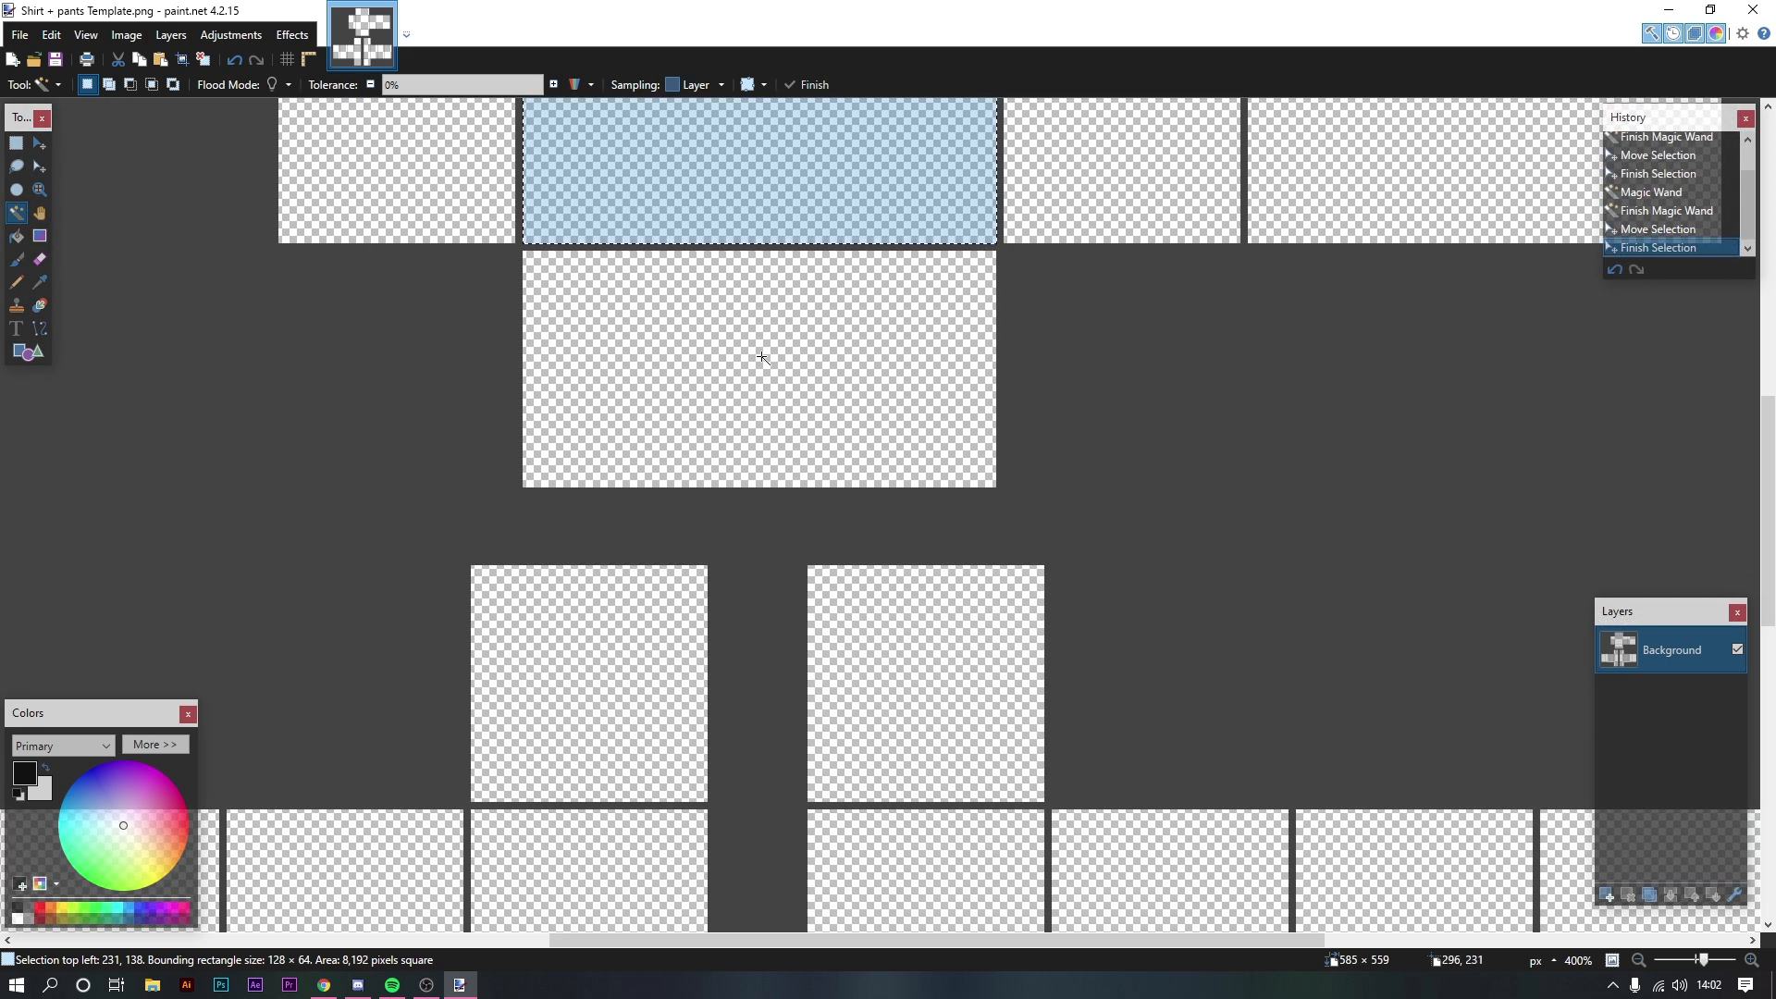
pyautogui.click(944, 682)
pyautogui.click(39, 165)
pyautogui.moveTo(950, 636); pyautogui.dragTo(450, 228)
pyautogui.scroll(5, 851, 481)
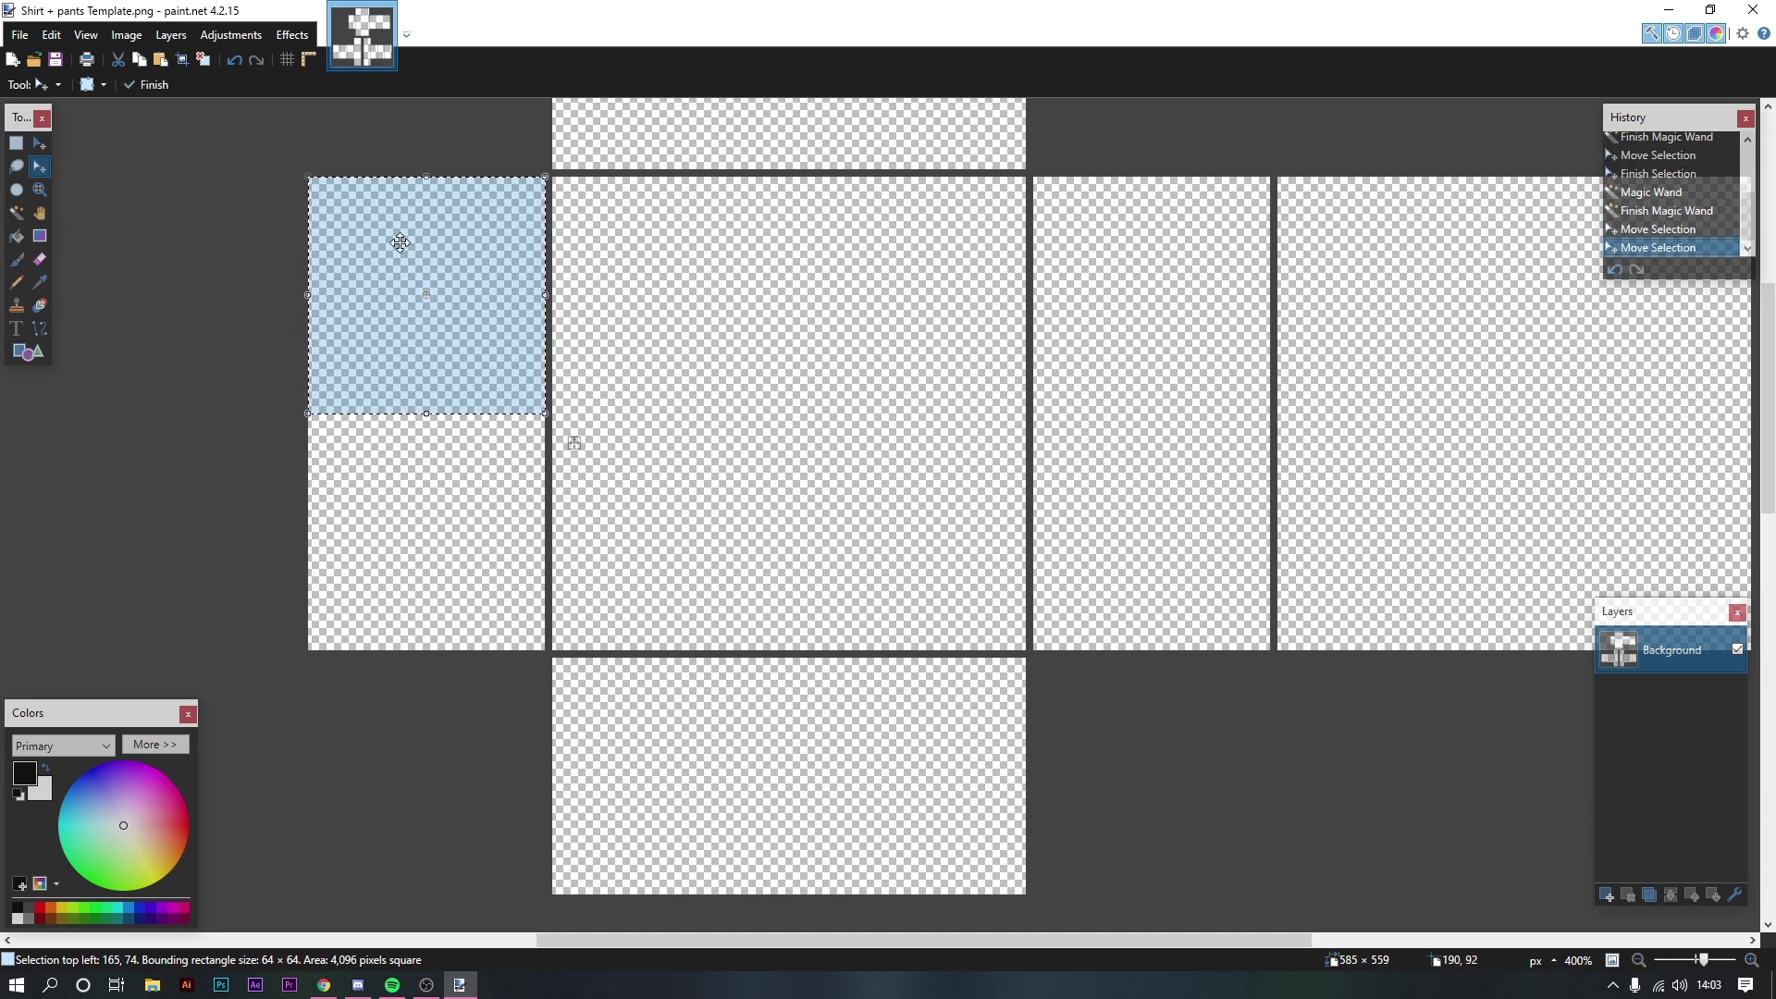
pyautogui.moveTo(416, 323); pyautogui.dragTo(568, 399)
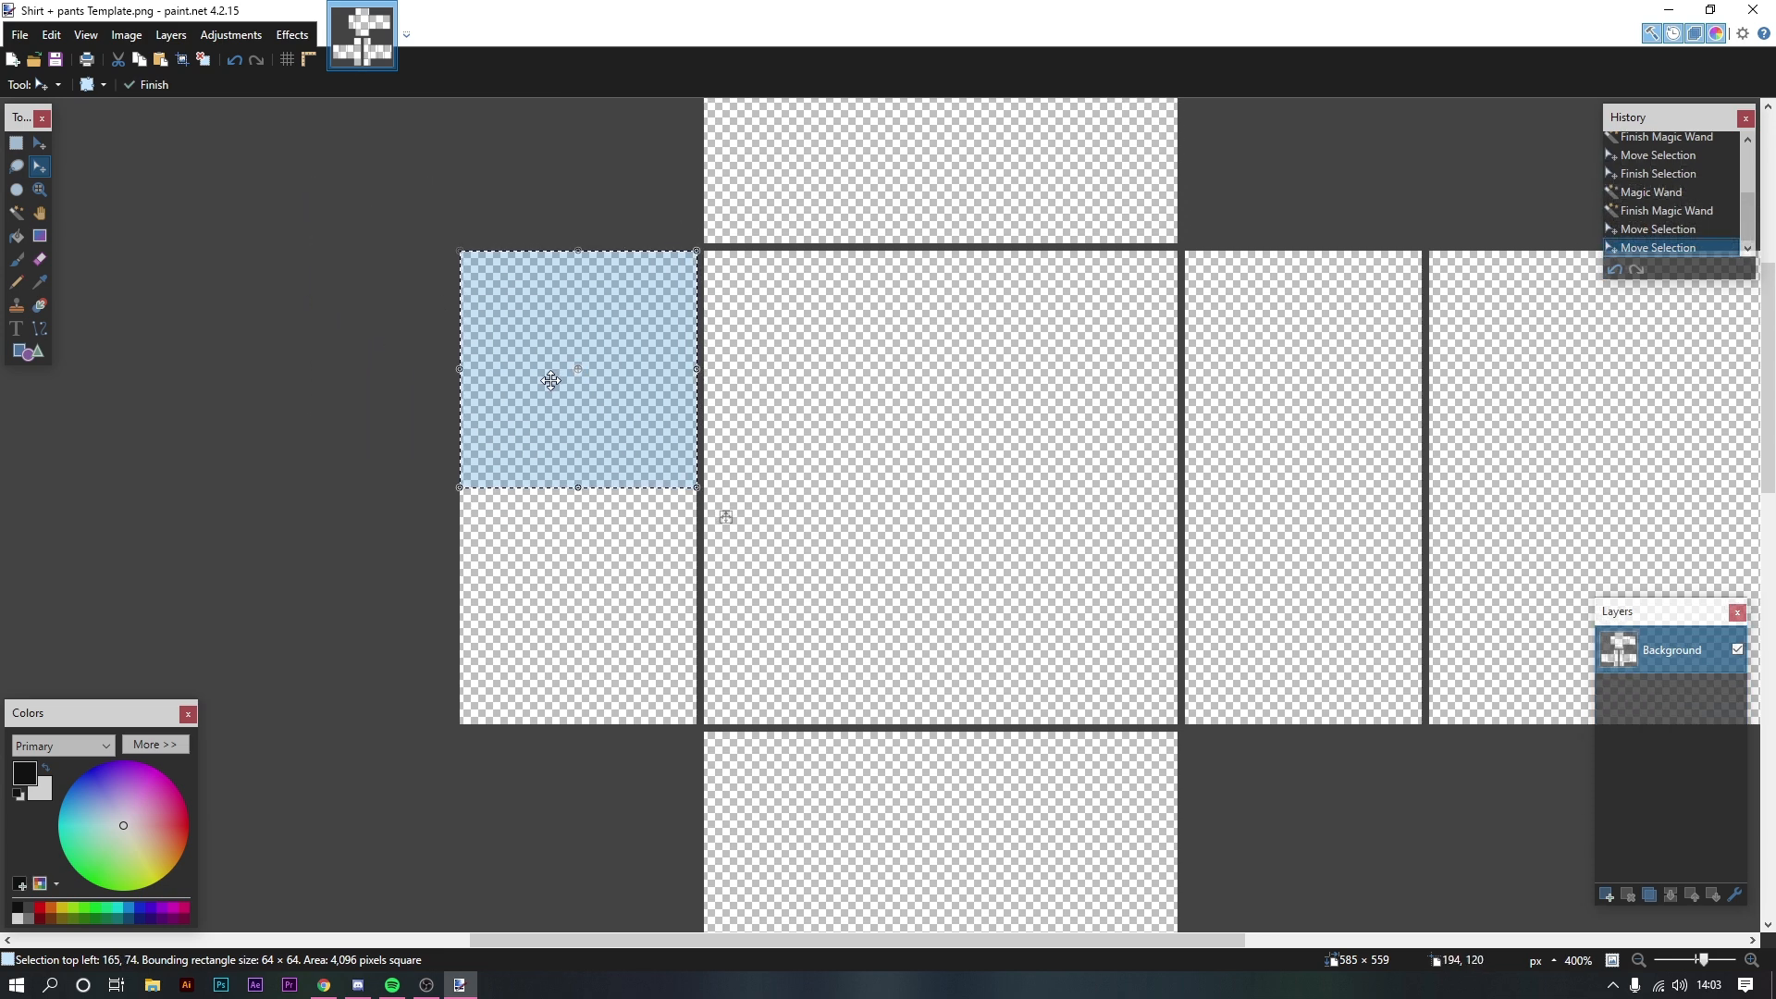
pyautogui.click(17, 282)
pyautogui.hotkey('ctrl', 'd')
# Step: Try freehand Pencil strokes at the torso front panel and undo them
pyautogui.moveTo(845, 911); pyautogui.dragTo(790, 539)
pyautogui.scroll(-2, 745, 297)
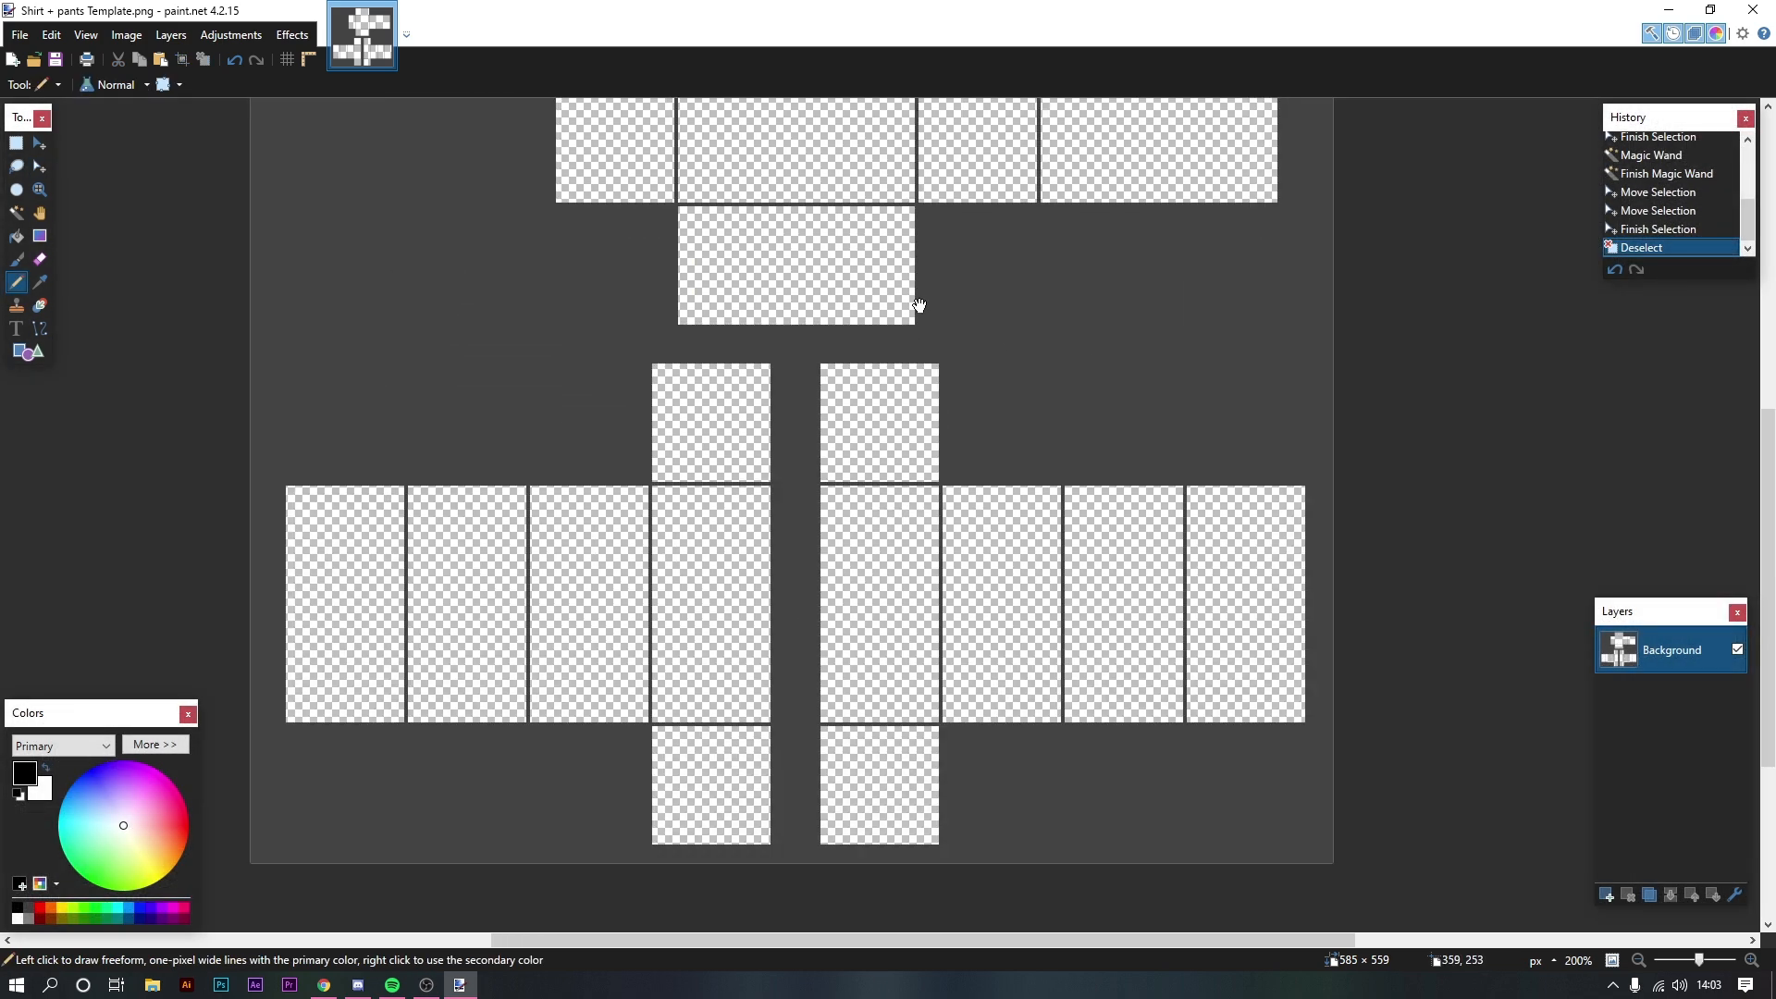
pyautogui.moveTo(918, 305); pyautogui.dragTo(884, 688)
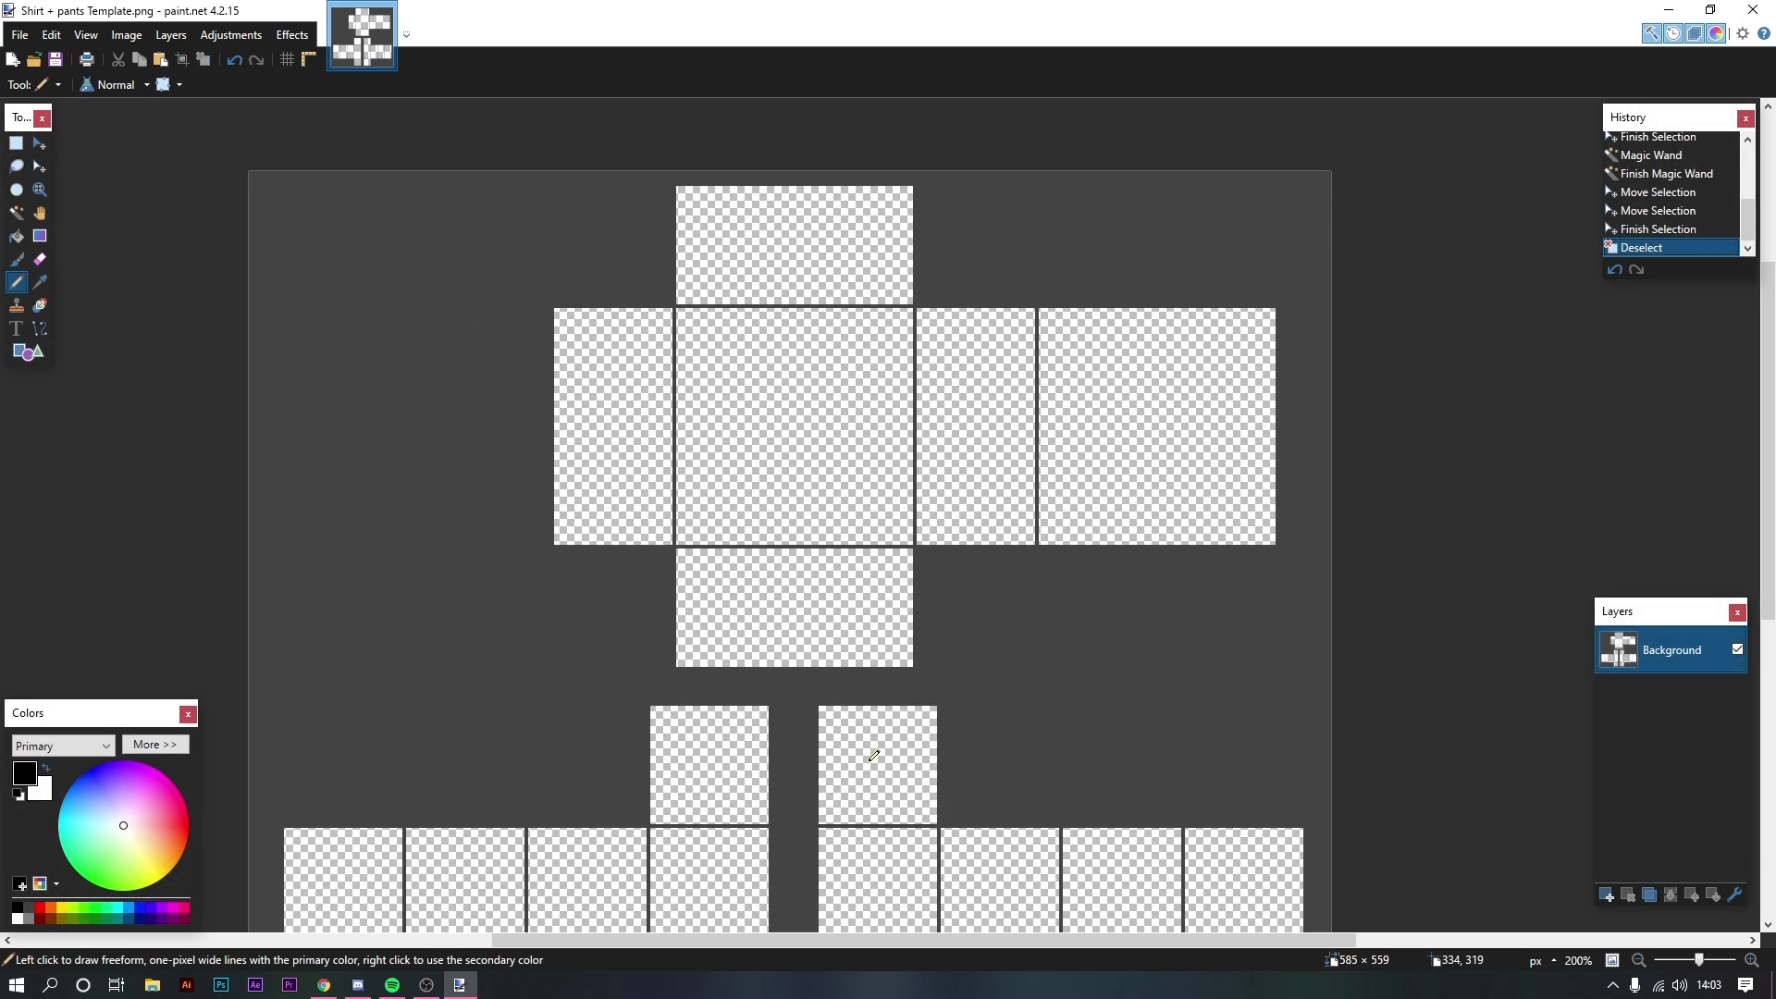
pyautogui.moveTo(699, 313)
pyautogui.mouseDown()
pyautogui.moveTo(685, 397)
pyautogui.moveTo(805, 311)
pyautogui.moveTo(693, 308)
pyautogui.moveTo(674, 397)
pyautogui.moveTo(805, 350)
pyautogui.moveTo(671, 311)
pyautogui.moveTo(560, 407)
pyautogui.moveTo(675, 546)
pyautogui.mouseUp()
pyautogui.hotkey('ctrl', 'z')
pyautogui.hotkey('ctrl', 'z')
pyautogui.hotkey('ctrl', 'z')
pyautogui.moveTo(689, 315)
pyautogui.mouseDown()
pyautogui.moveTo(680, 553)
pyautogui.moveTo(809, 273)
pyautogui.moveTo(601, 282)
pyautogui.mouseUp()
pyautogui.hotkey('ctrl', 'z')
# Step: Magic Wand the 64 × 128 px side panel and shift only its selection outline onto the left half of the torso front
pyautogui.scroll(2, 752, 392)
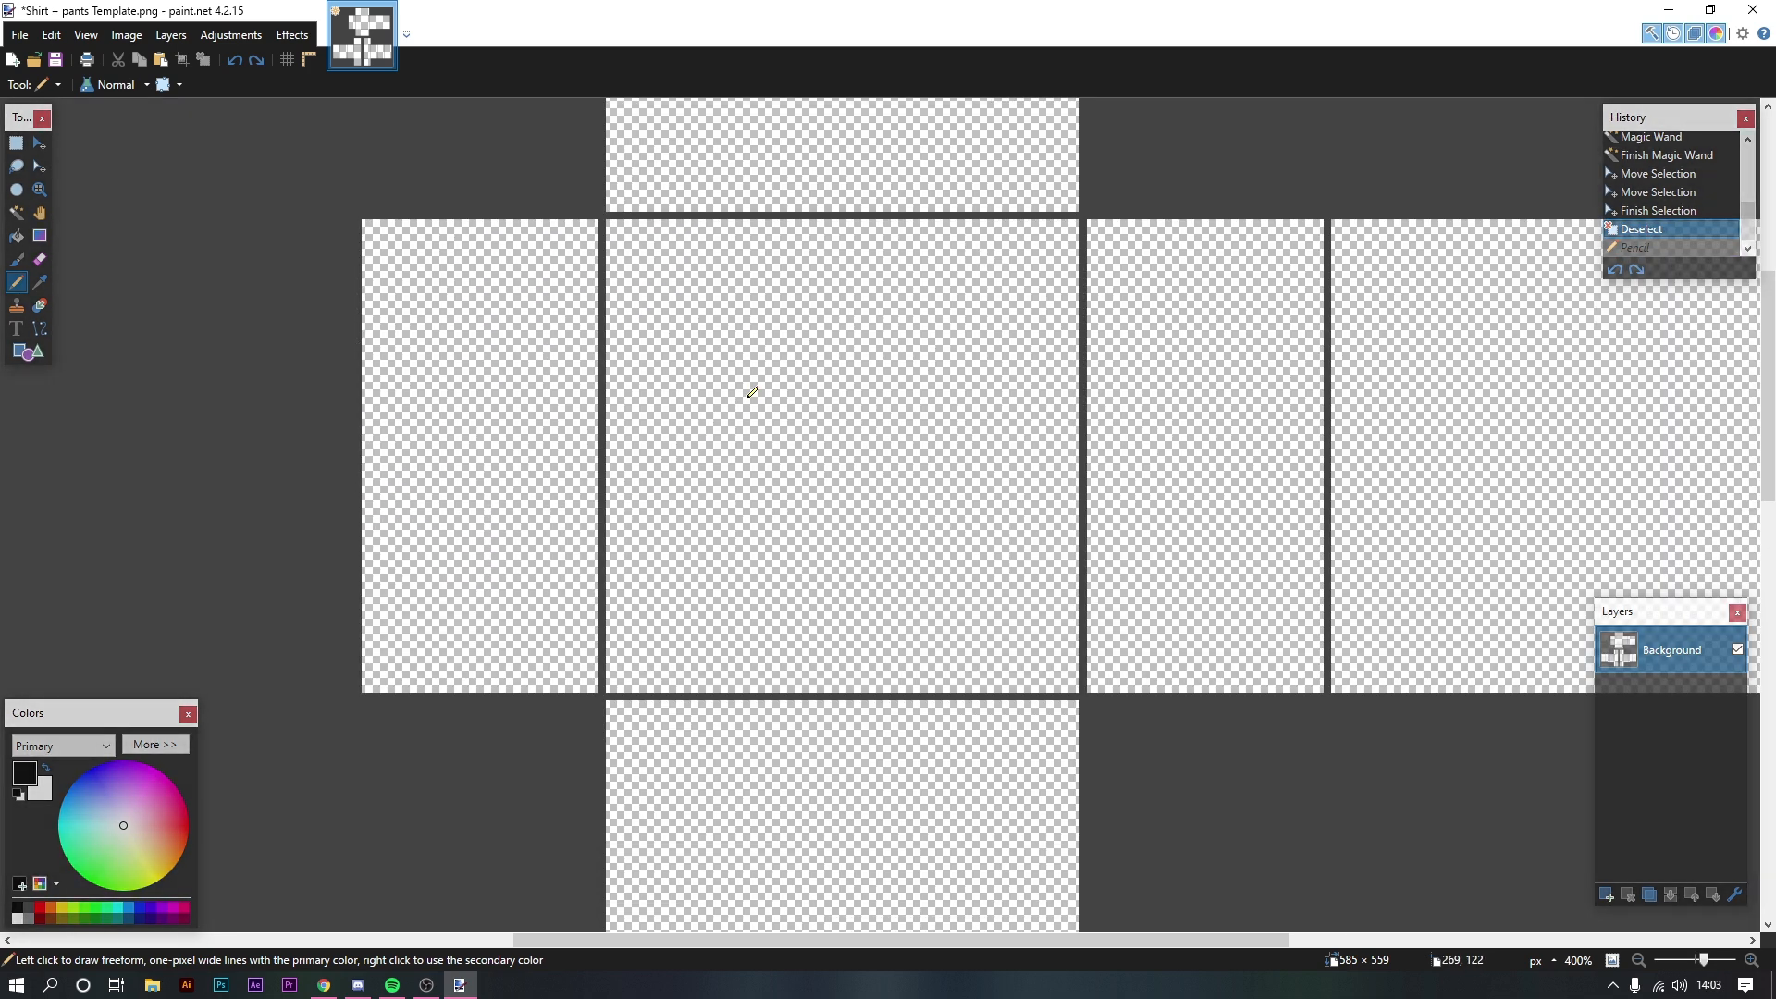
pyautogui.click(16, 213)
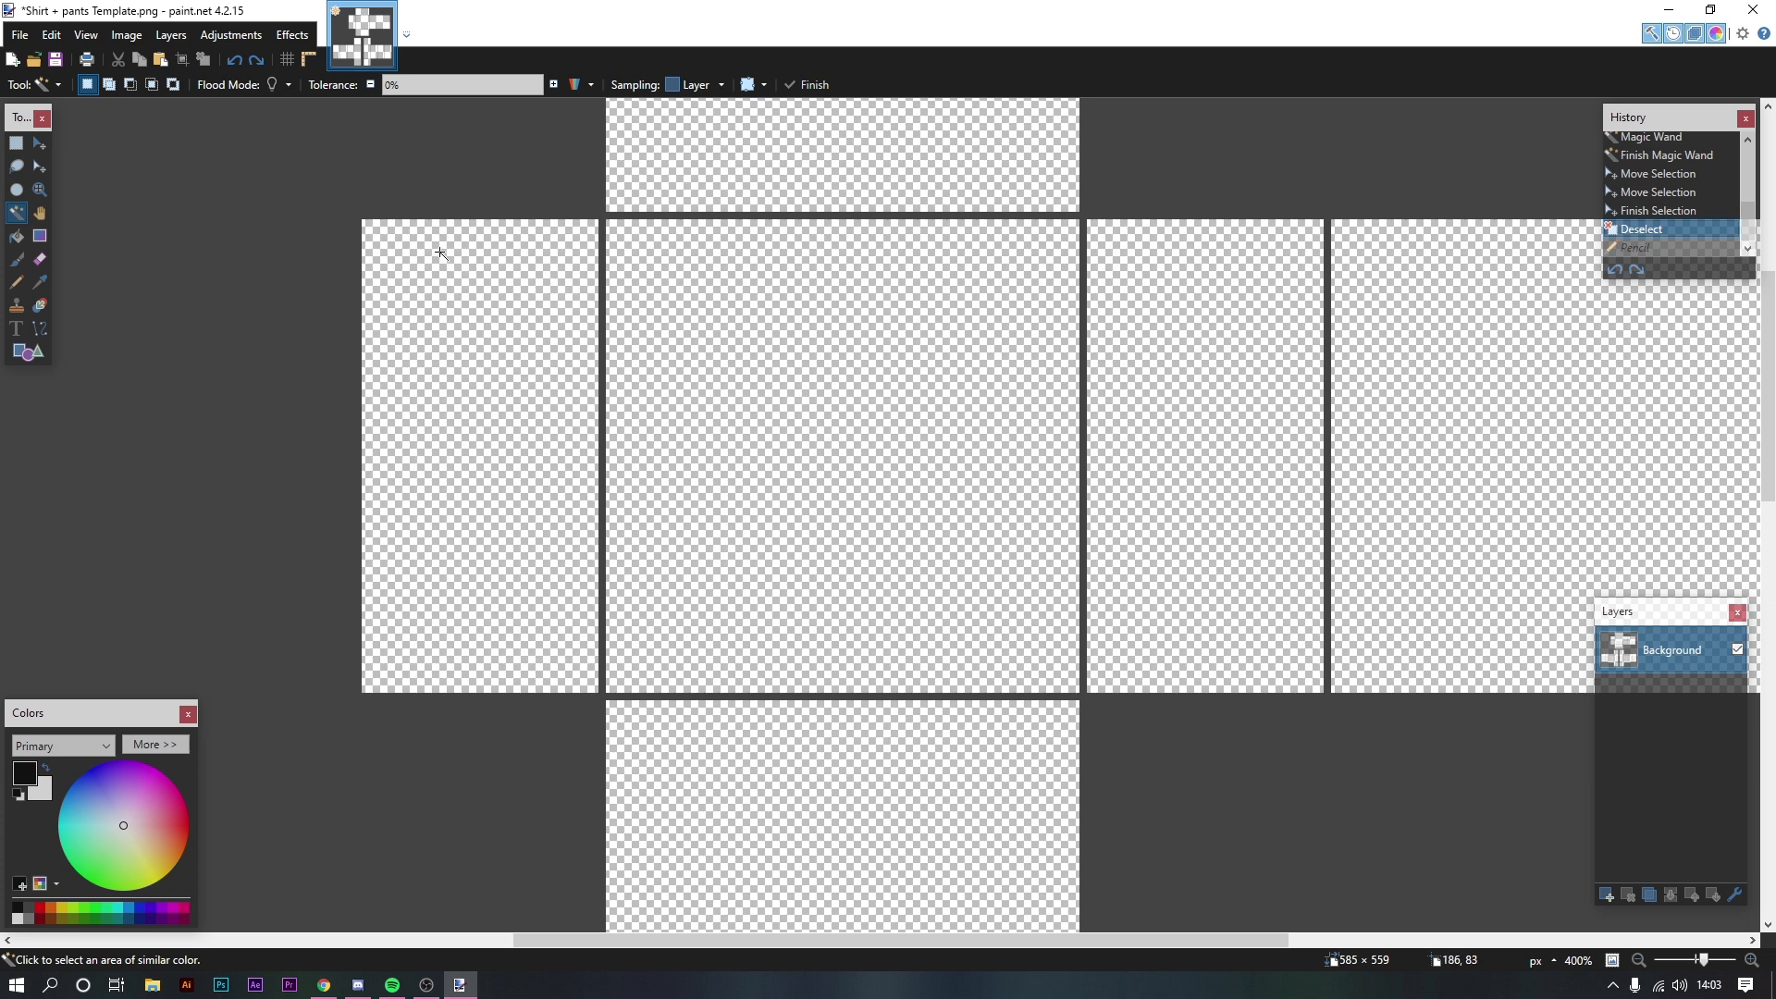
pyautogui.click(416, 334)
pyautogui.press('m')
pyautogui.press('m')
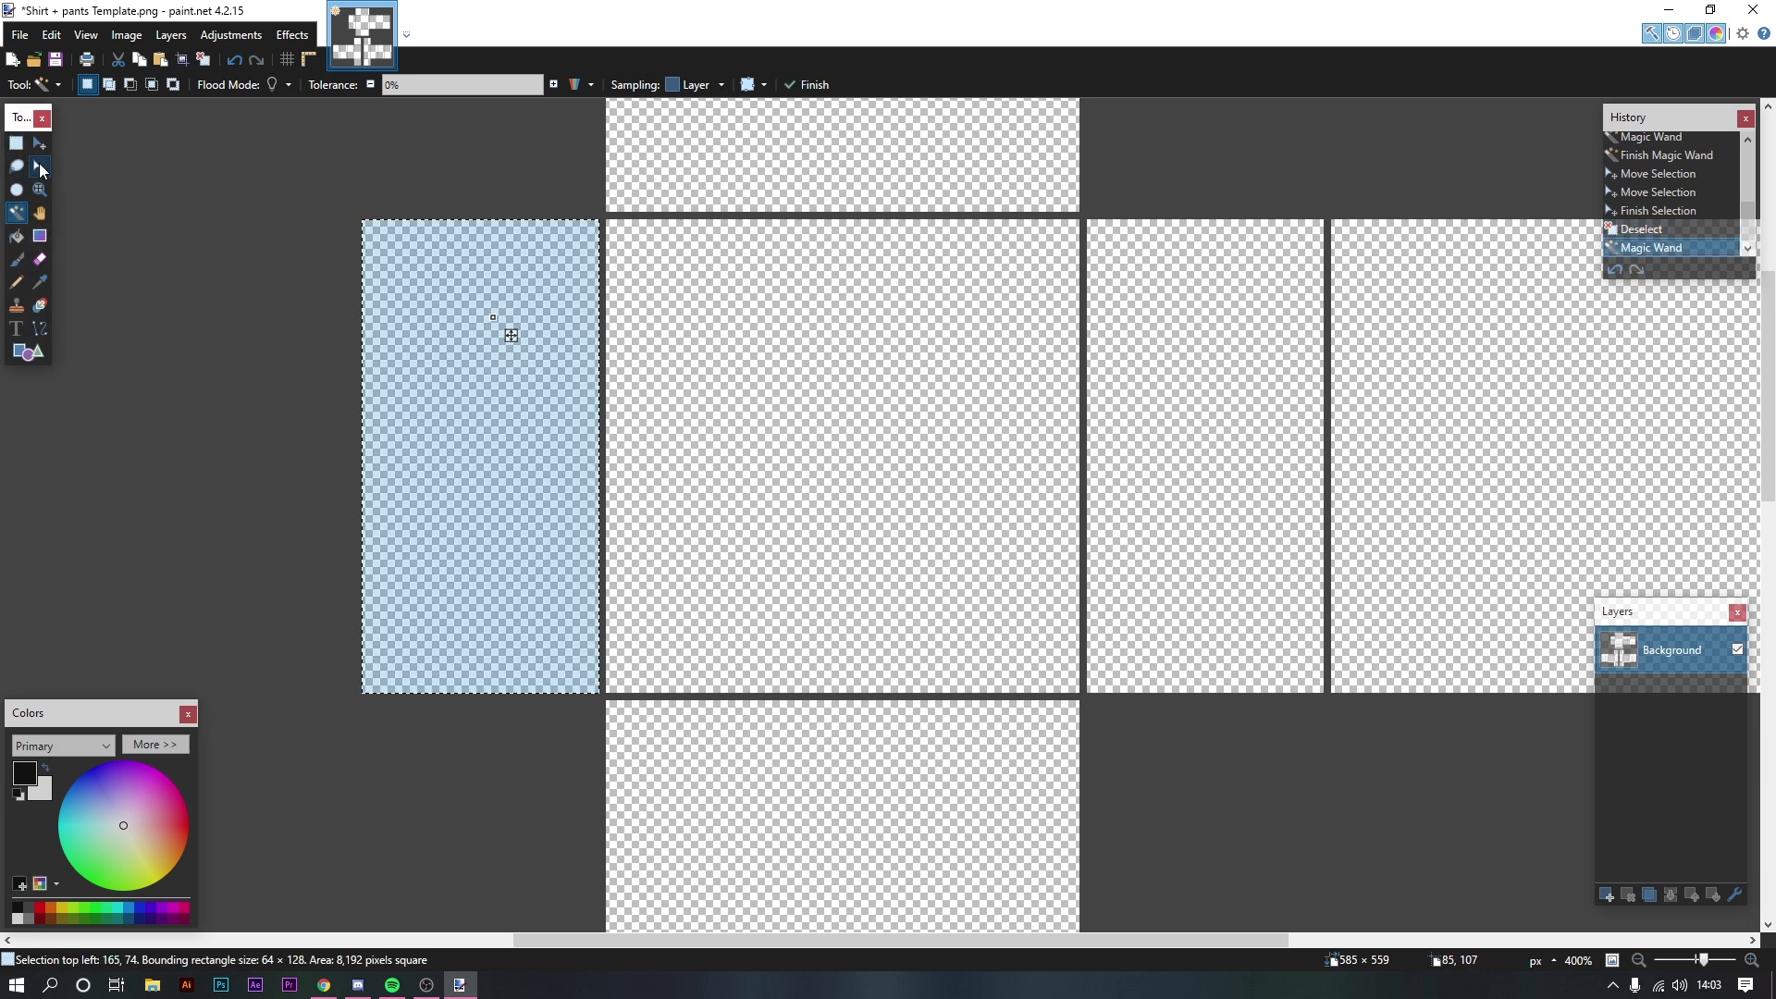
pyautogui.moveTo(445, 325); pyautogui.dragTo(688, 317)
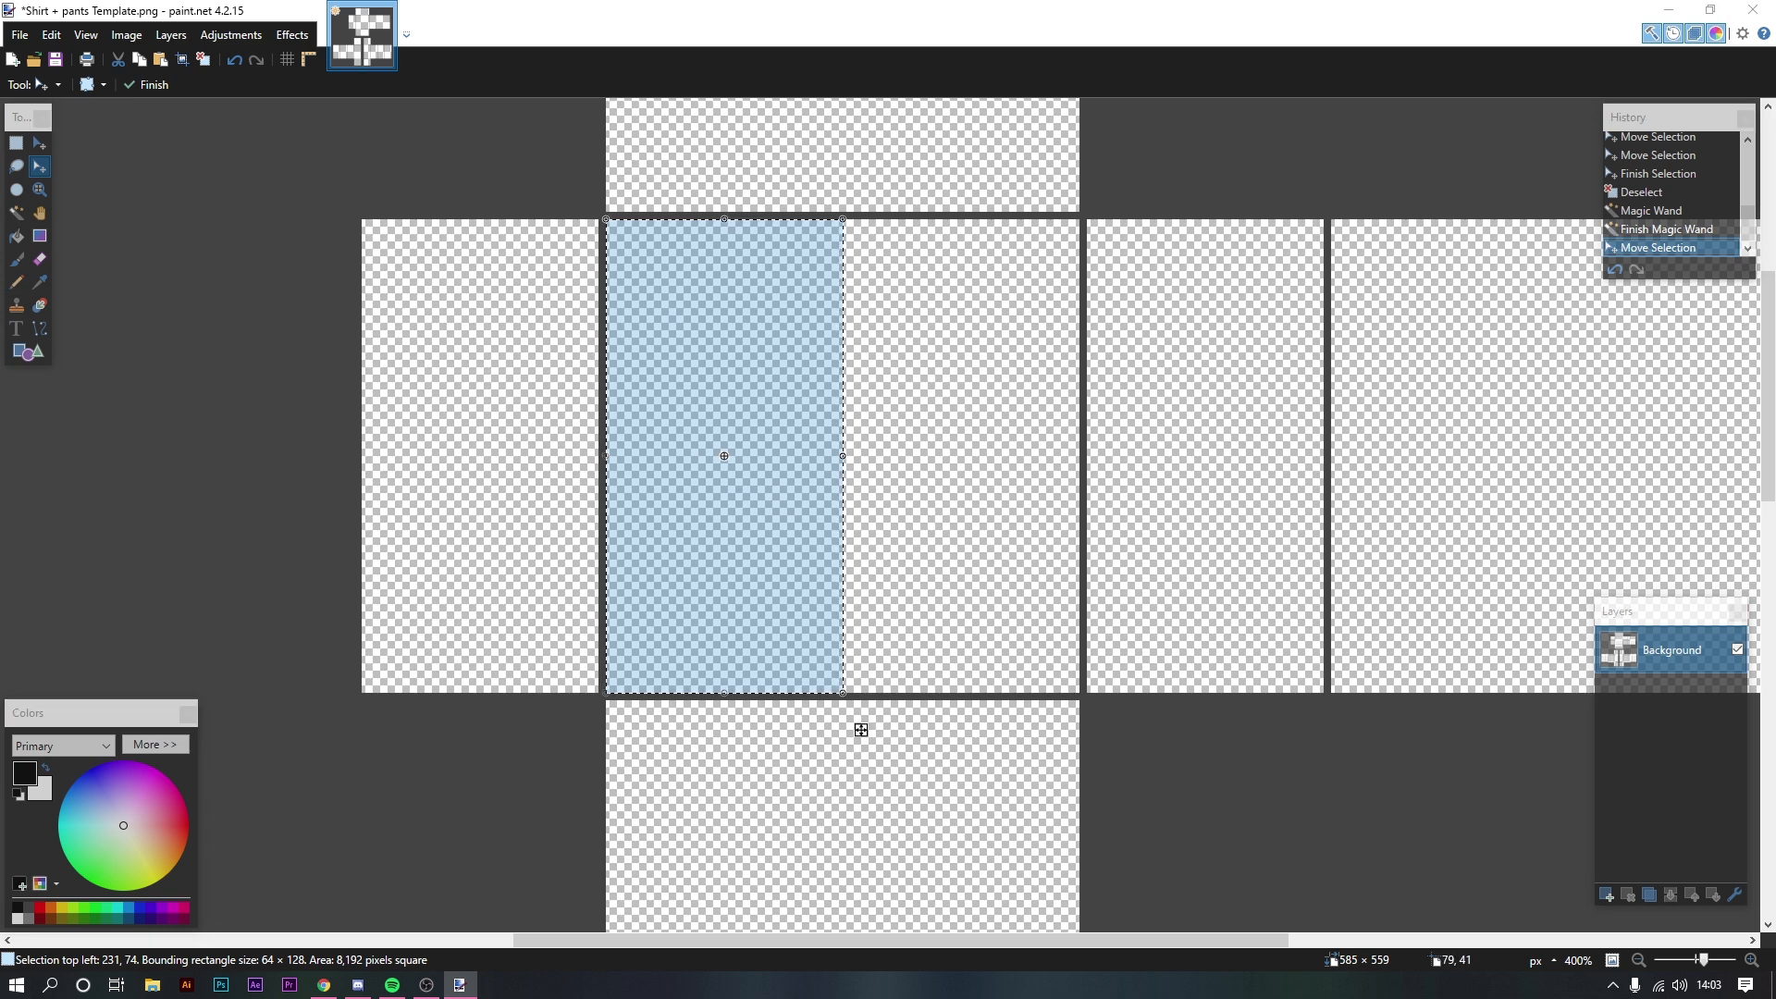
# Step: Check the jersey reference in the browser, and add a new layer above Background in the shirt template
pyautogui.hotkey('alt', 'Tab')
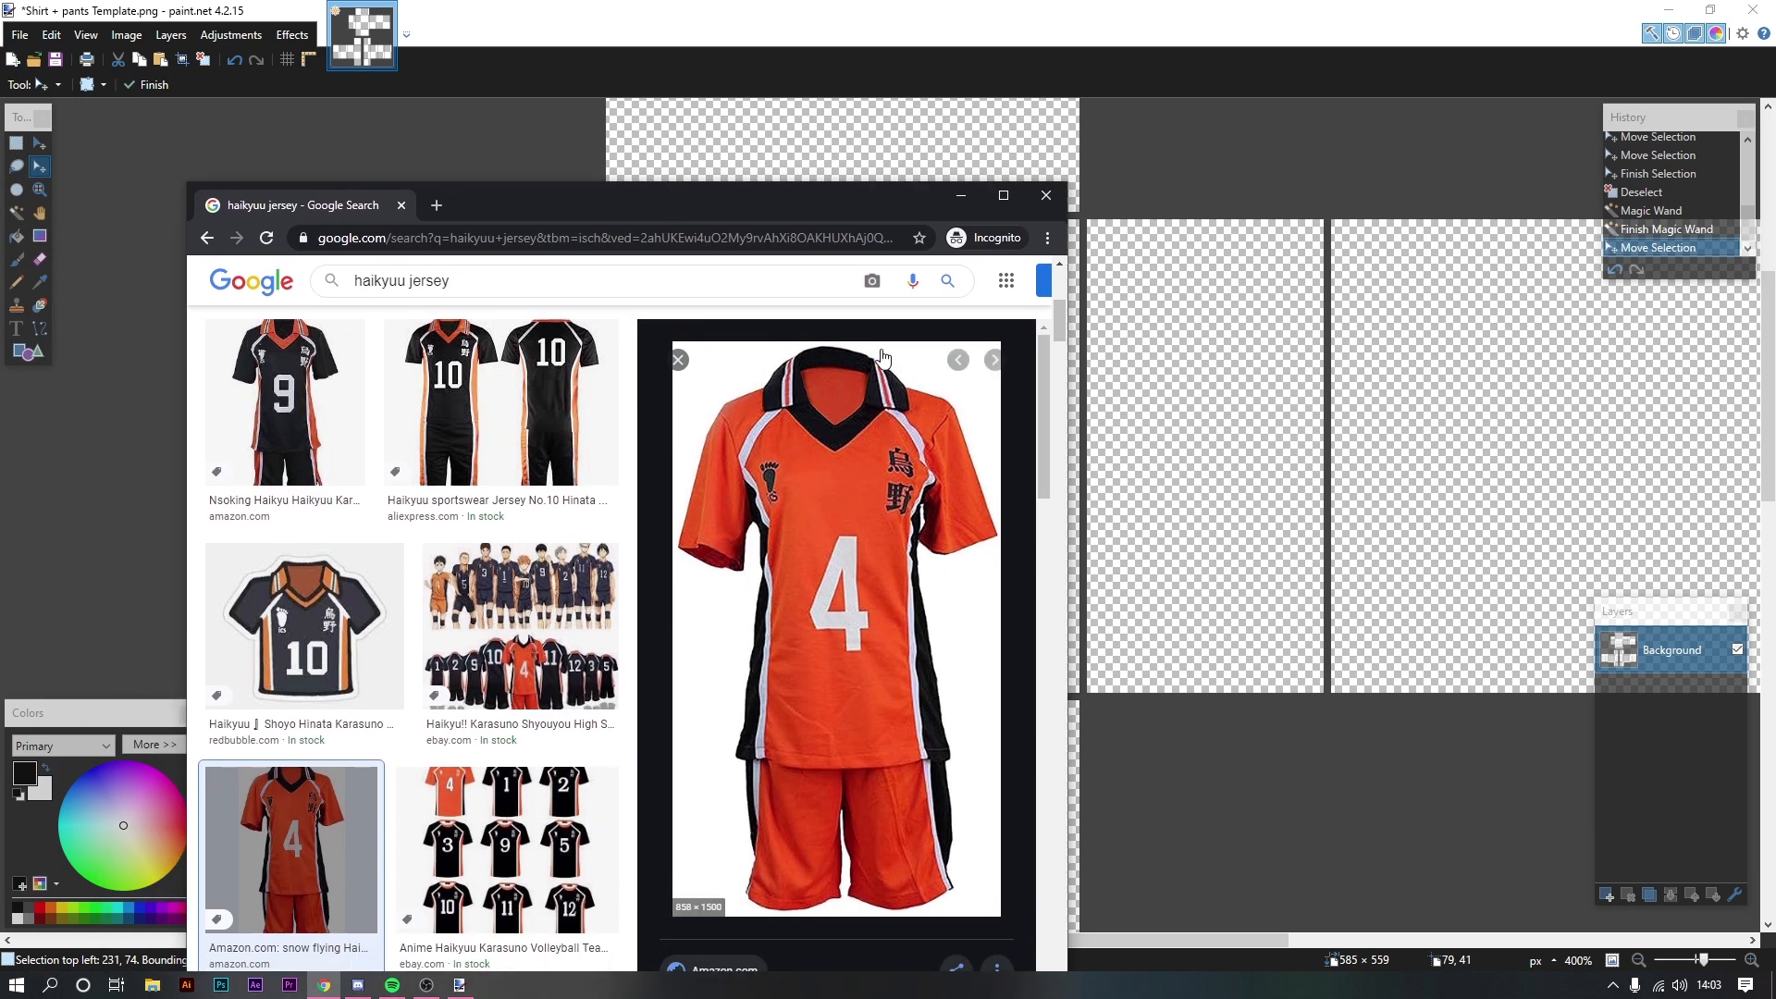
pyautogui.hotkey('alt', 'Tab')
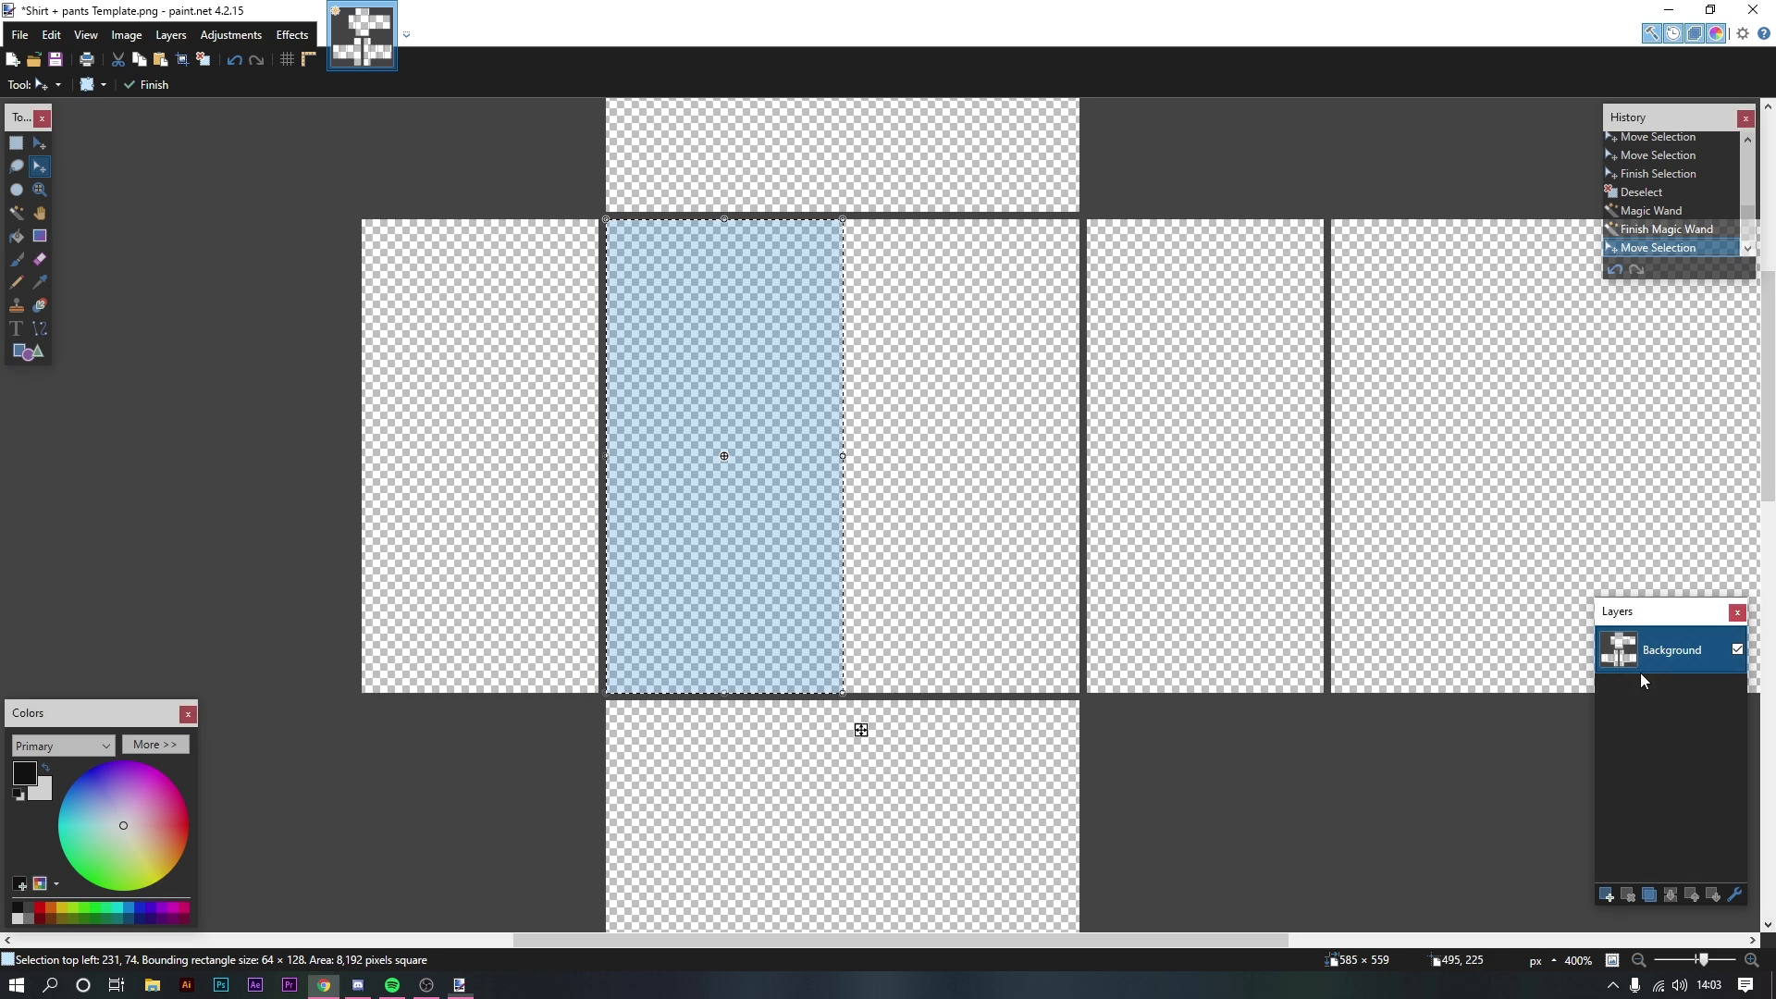
pyautogui.click(1606, 893)
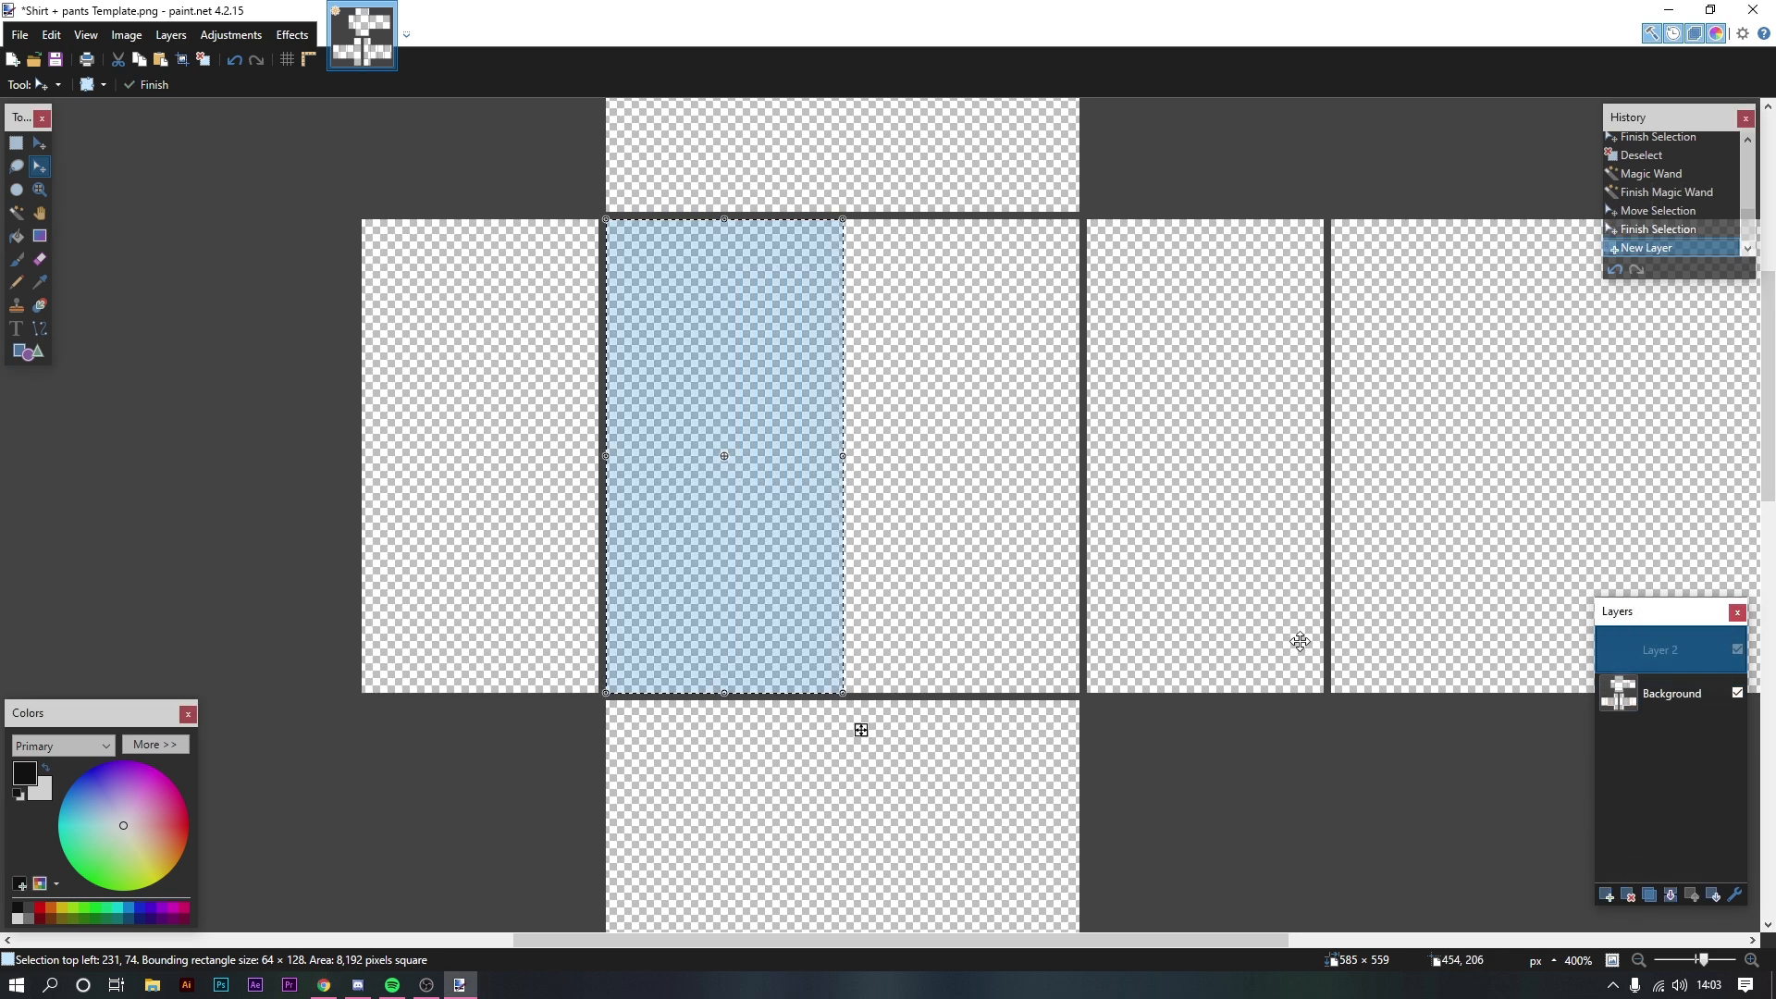
pyautogui.click(1660, 662)
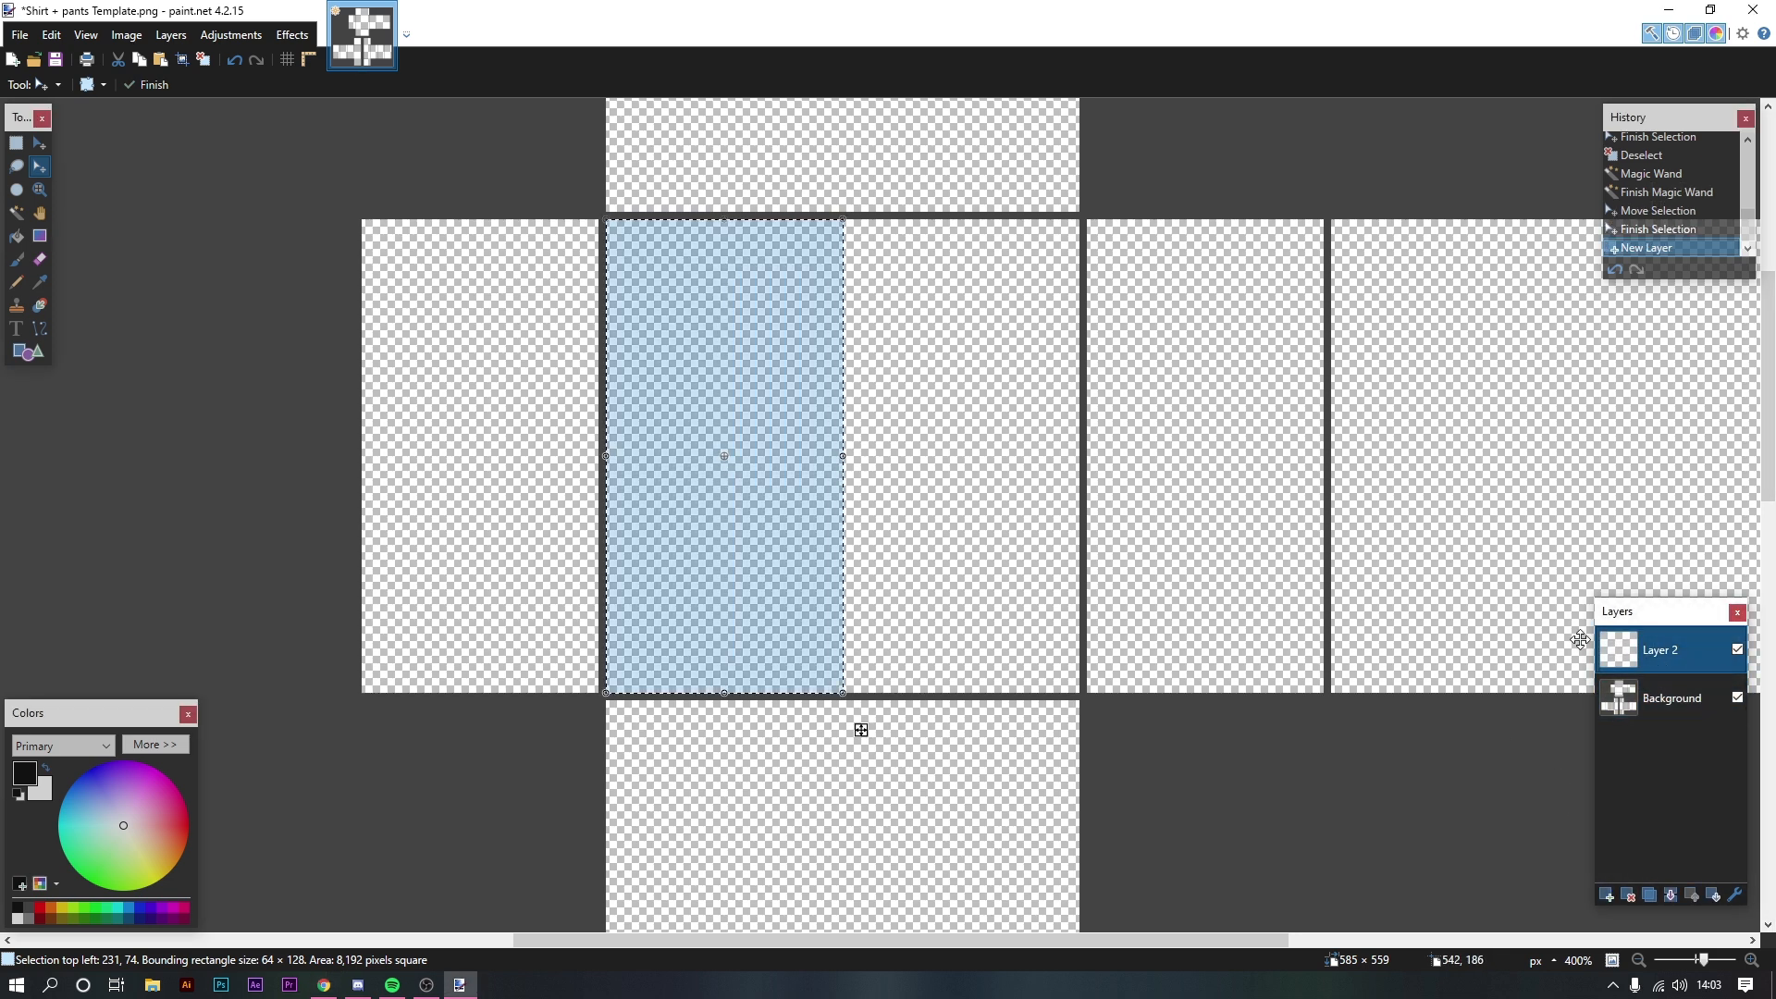
# Step: Draw the left half of a black neckline with the Pencil, curving from the torso front's upper edge to its centre line, redoing unsatisfactory strokes
pyautogui.click(15, 283)
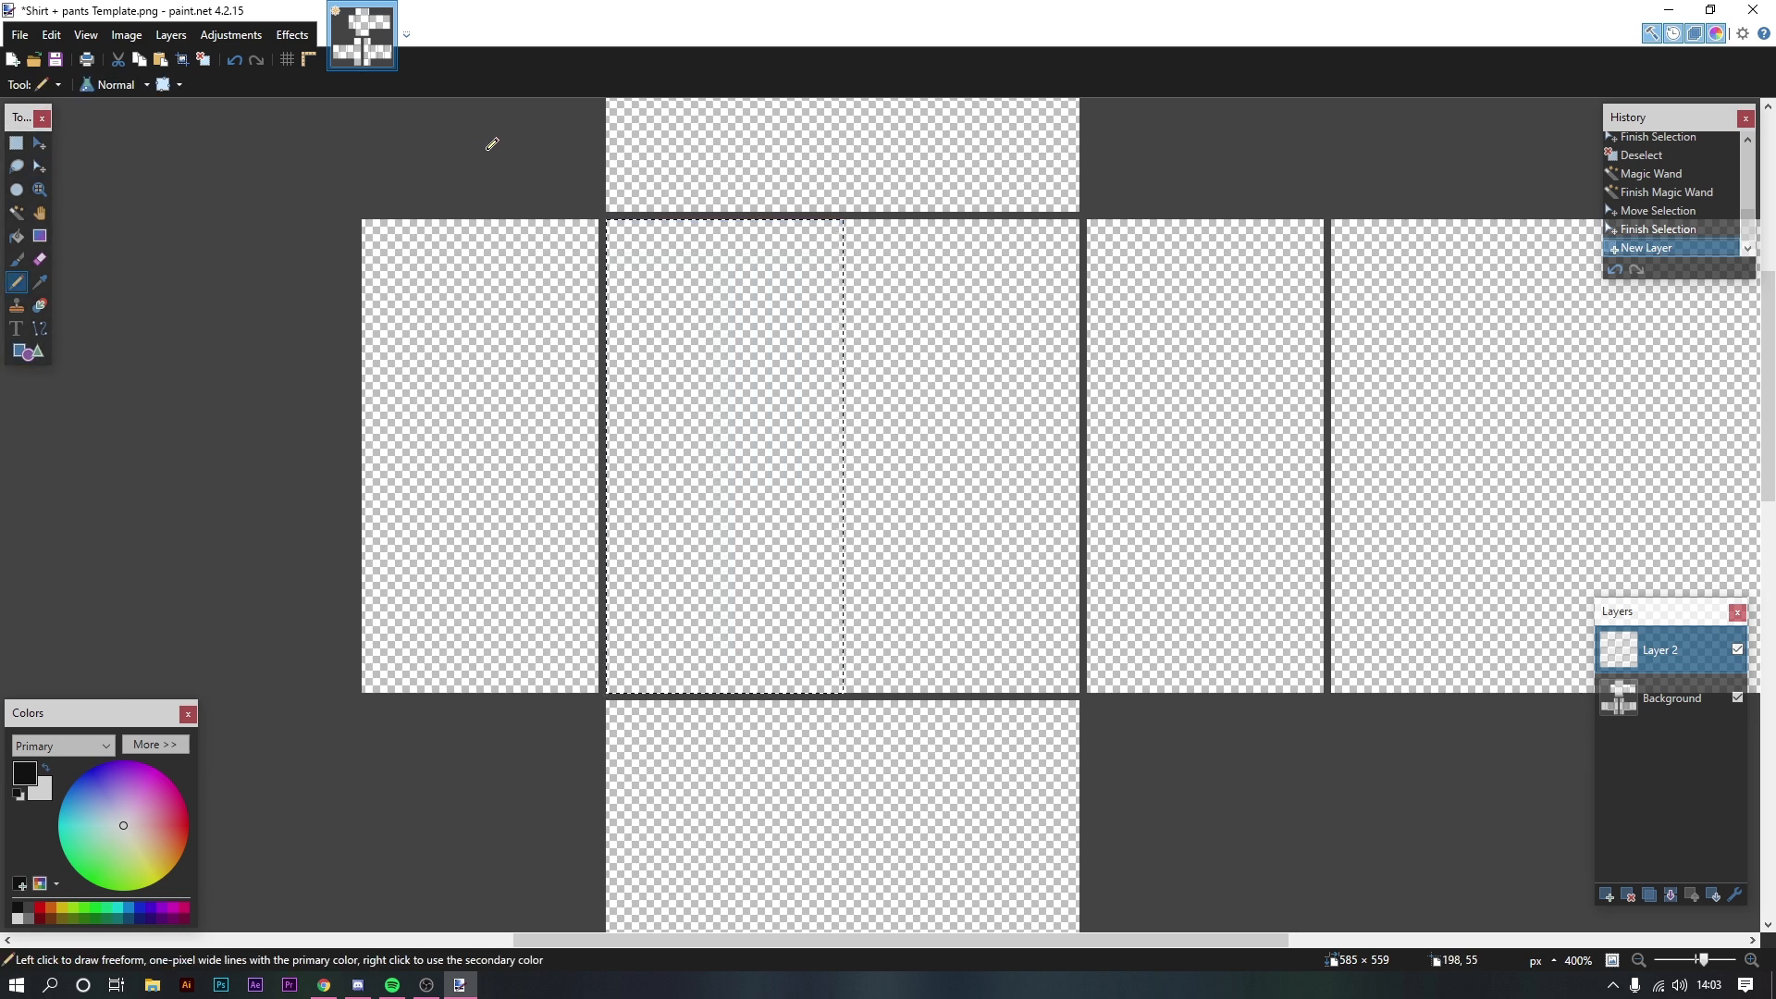
pyautogui.scroll(2, 492, 143)
pyautogui.moveTo(969, 308); pyautogui.dragTo(1050, 349)
pyautogui.scroll(2, 970, 308)
pyautogui.moveTo(733, 253)
pyautogui.mouseDown()
pyautogui.moveTo(742, 408)
pyautogui.moveTo(860, 521)
pyautogui.moveTo(973, 579)
pyautogui.mouseUp()
pyautogui.click(1705, 228)
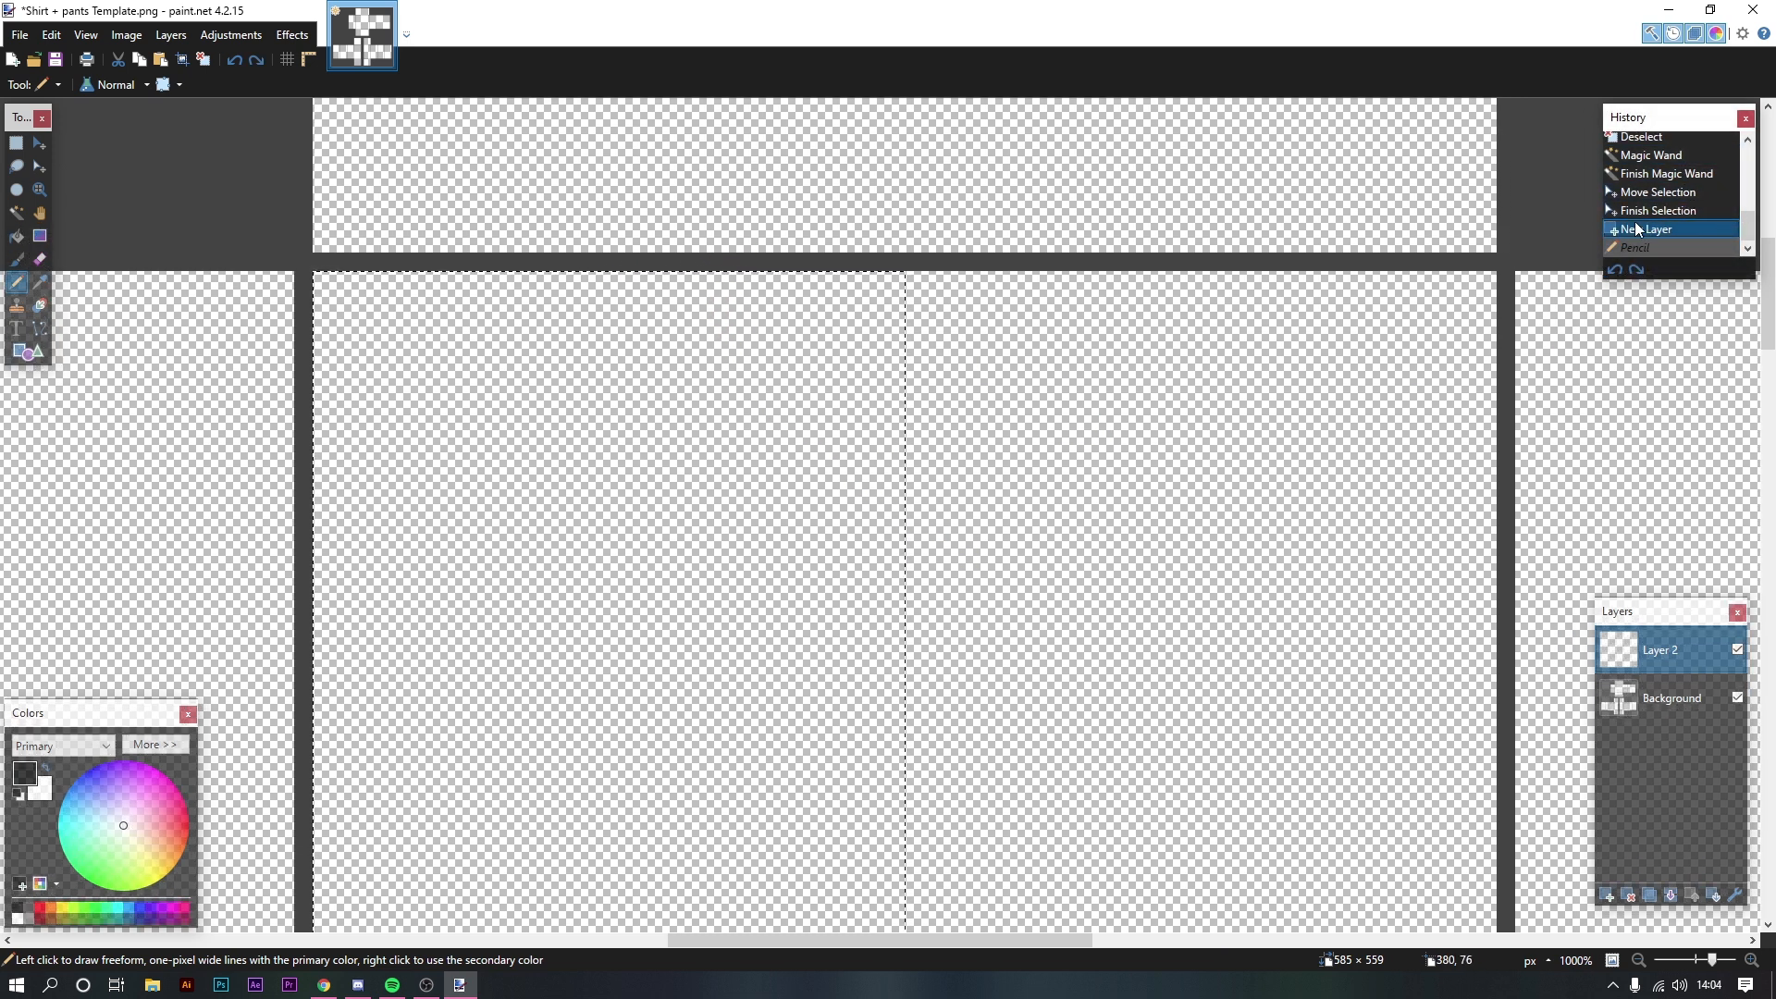
pyautogui.moveTo(687, 245)
pyautogui.mouseDown()
pyautogui.moveTo(731, 381)
pyautogui.moveTo(1010, 463)
pyautogui.mouseUp()
pyautogui.hotkey('ctrl', 'z')
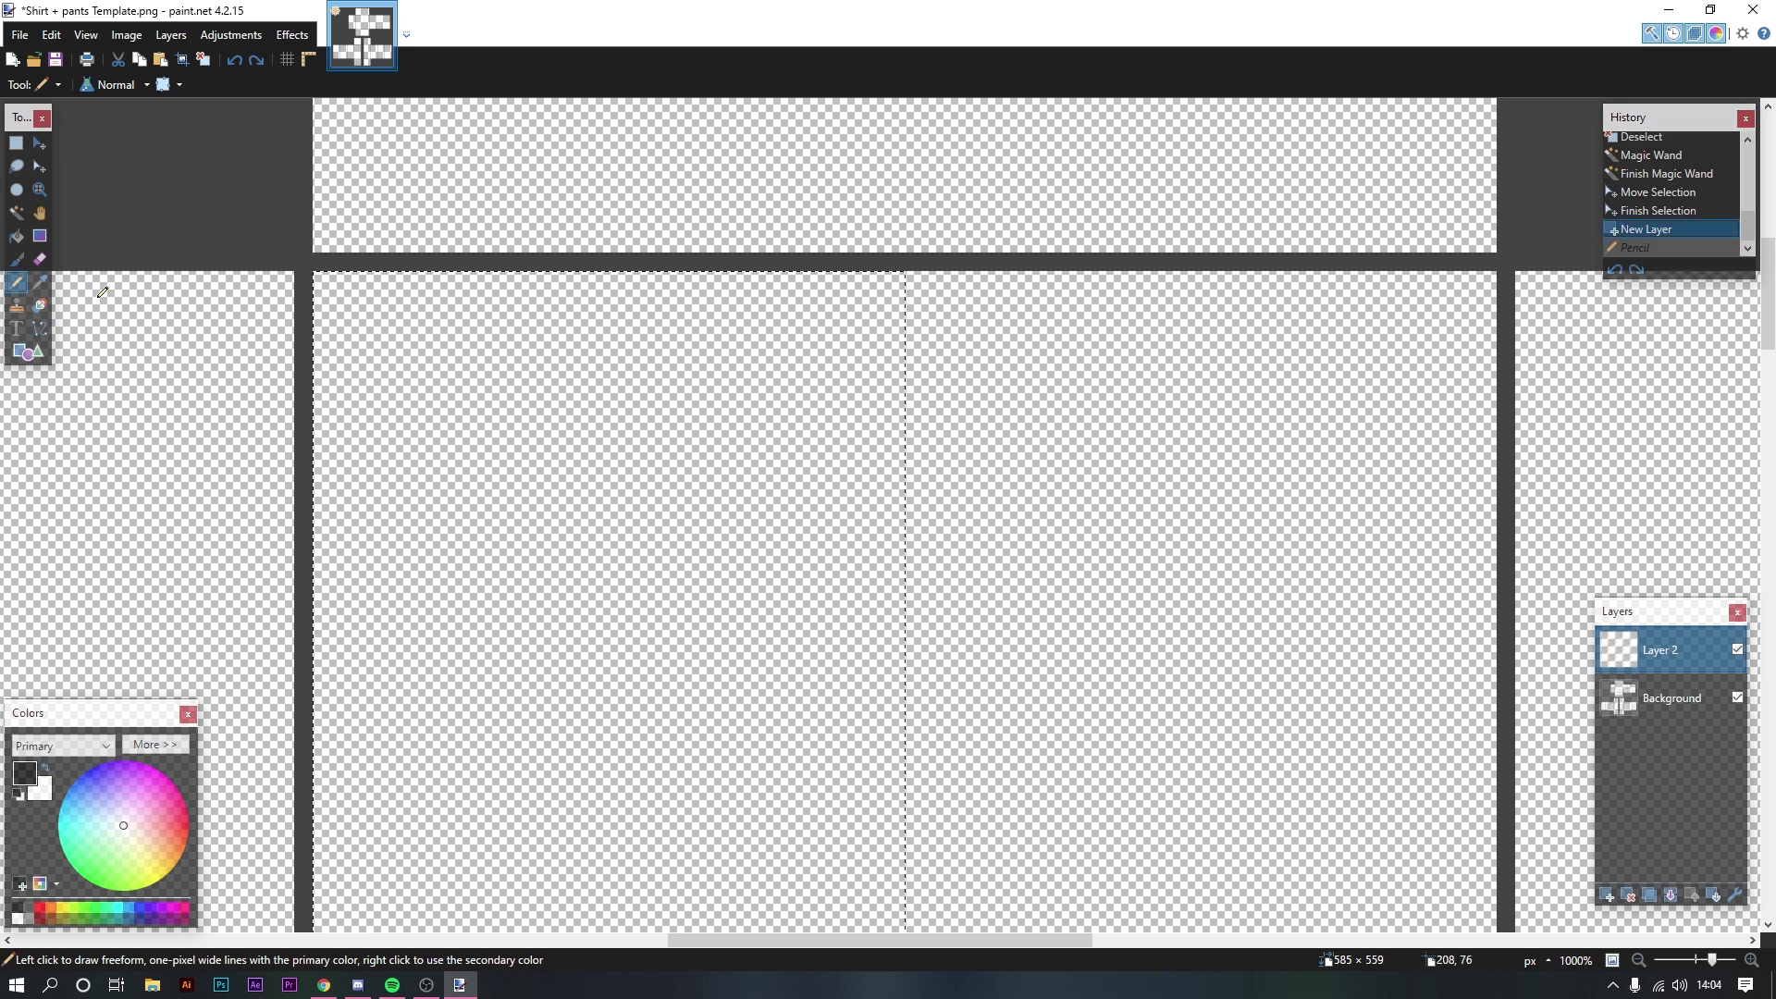
pyautogui.moveTo(694, 239)
pyautogui.mouseDown()
pyautogui.moveTo(705, 349)
pyautogui.moveTo(761, 408)
pyautogui.moveTo(902, 457)
pyautogui.mouseUp()
pyautogui.hotkey('ctrl', 'z')
pyautogui.moveTo(709, 234)
pyautogui.mouseDown()
pyautogui.moveTo(710, 332)
pyautogui.moveTo(747, 382)
pyautogui.moveTo(818, 441)
pyautogui.moveTo(917, 476)
pyautogui.mouseUp()
pyautogui.press('space')
pyautogui.moveTo(967, 291)
pyautogui.mouseDown()
pyautogui.moveTo(968, 264)
pyautogui.moveTo(920, 245)
pyautogui.mouseUp()
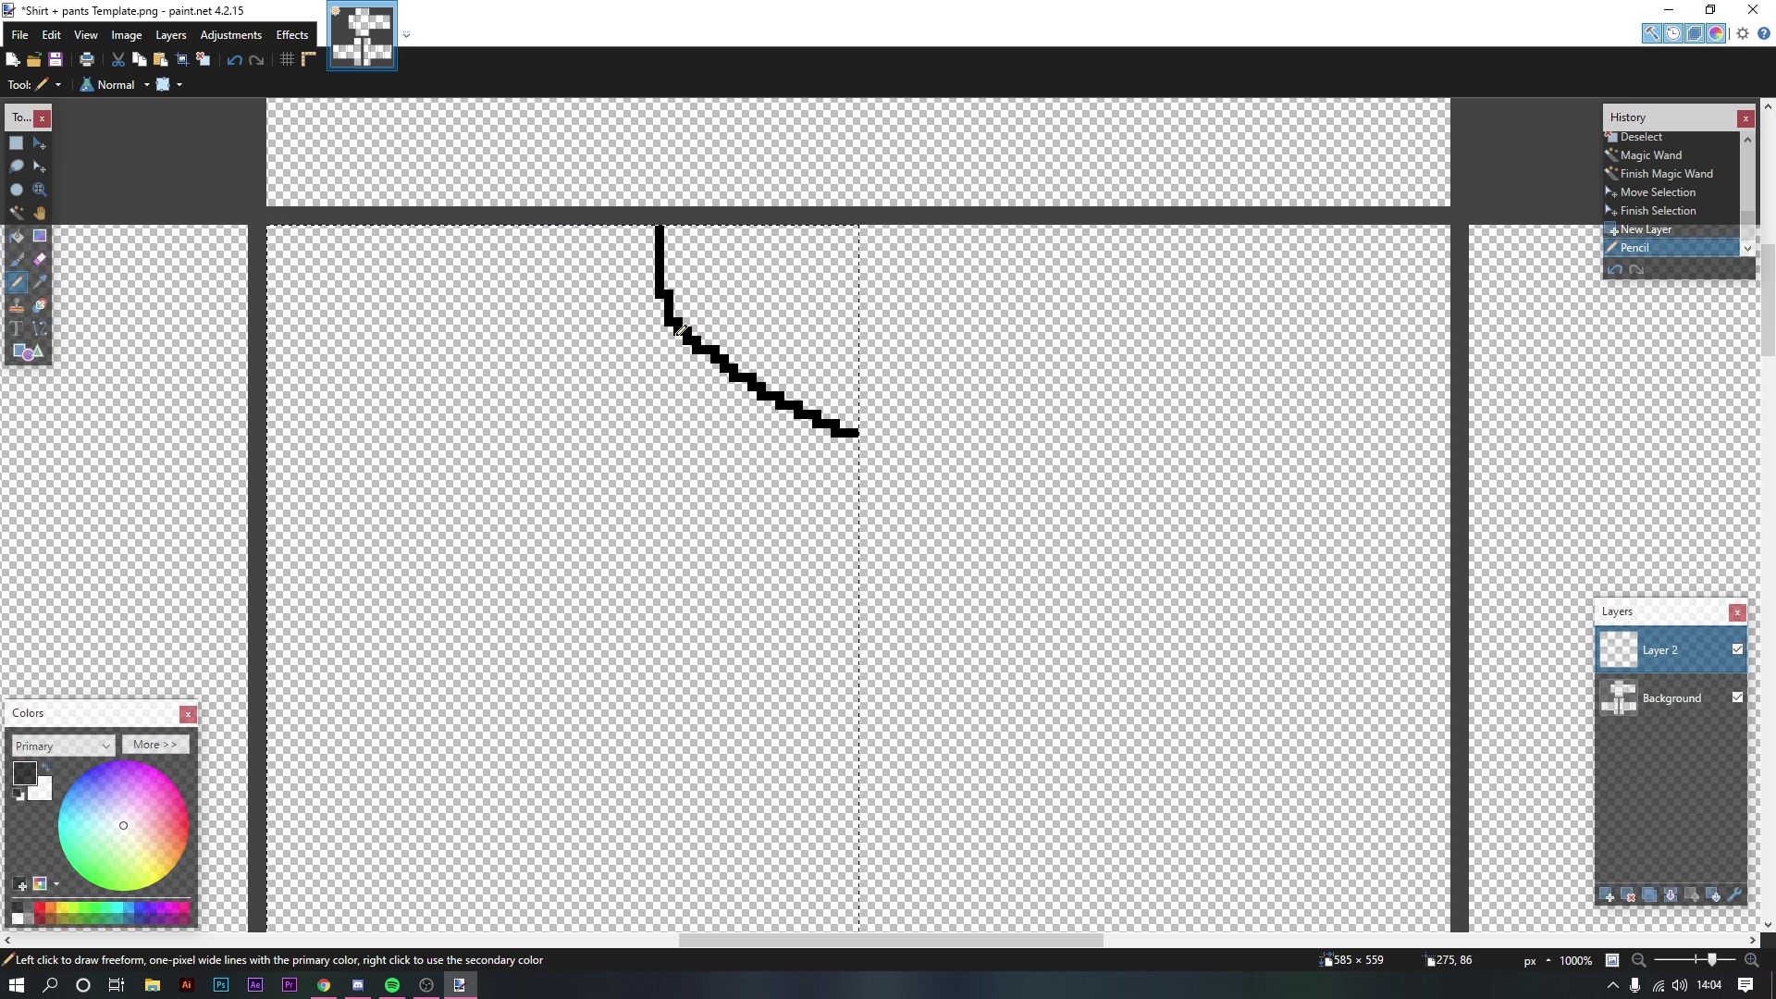
# Step: Draw the black lower edge of the left collar flap with the Pencil, sloping outward from the neckline, checking the jersey reference in the browser
pyautogui.moveTo(698, 335); pyautogui.dragTo(600, 386)
pyautogui.hotkey('alt', 'Tab')
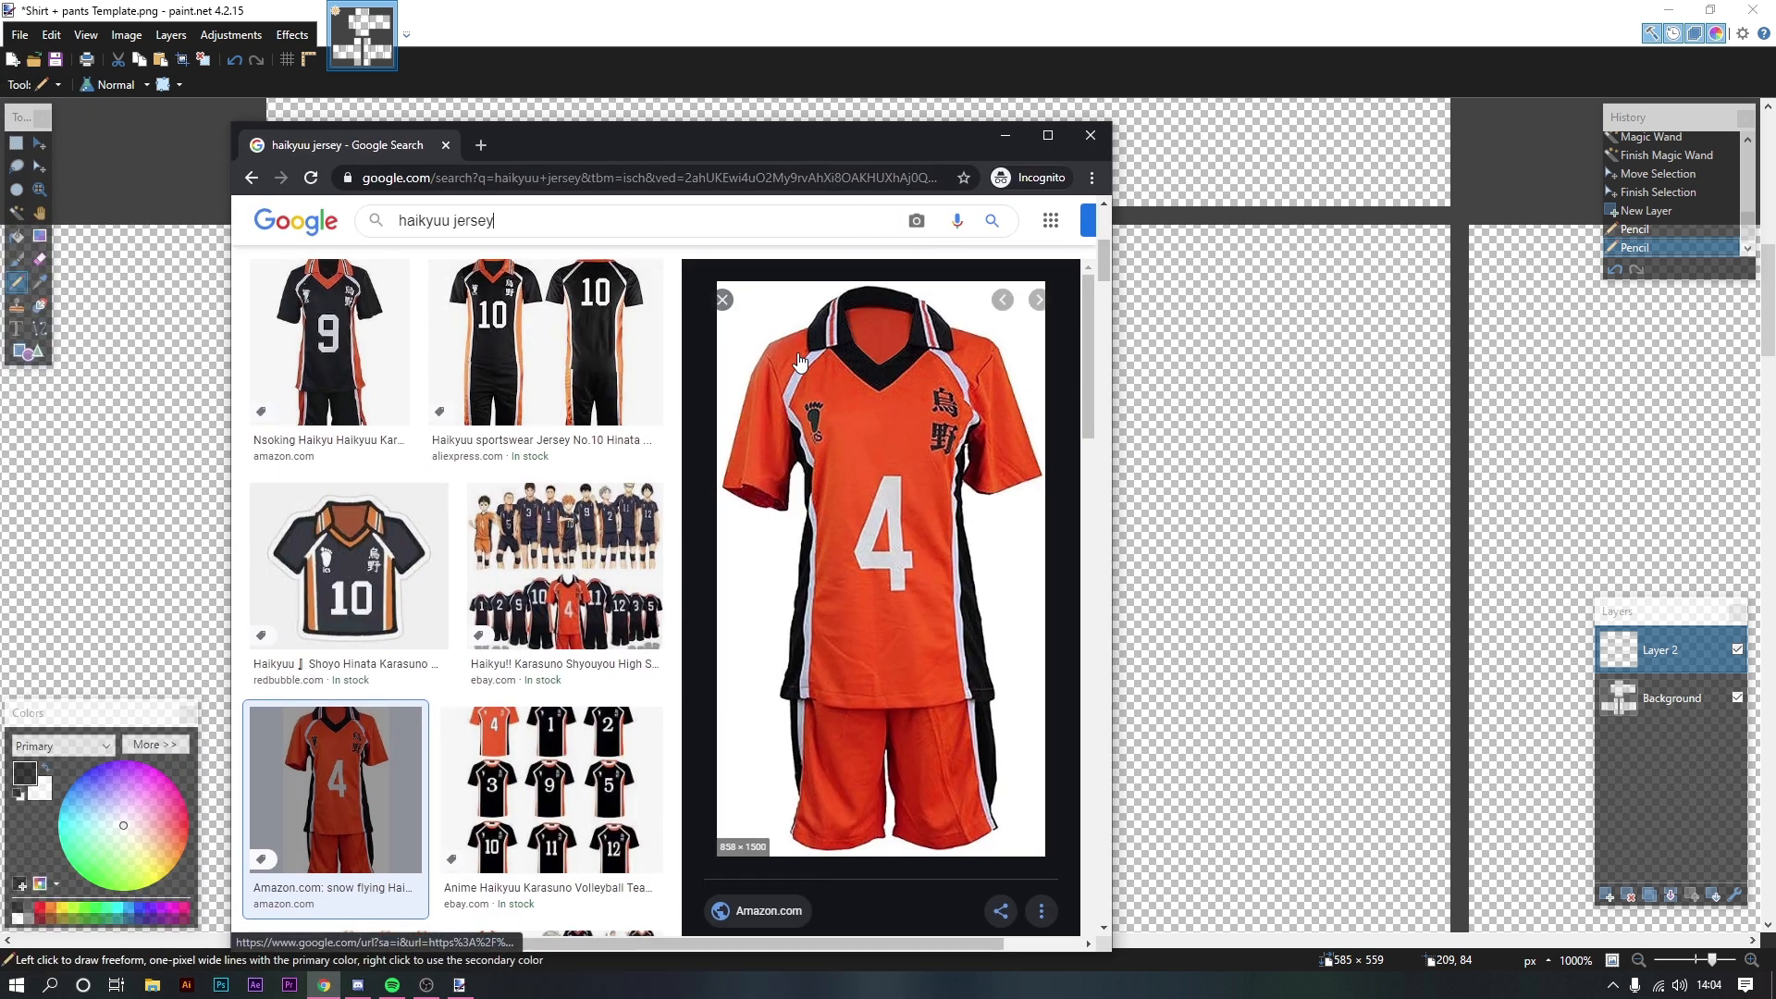
pyautogui.hotkey('alt', 'Tab')
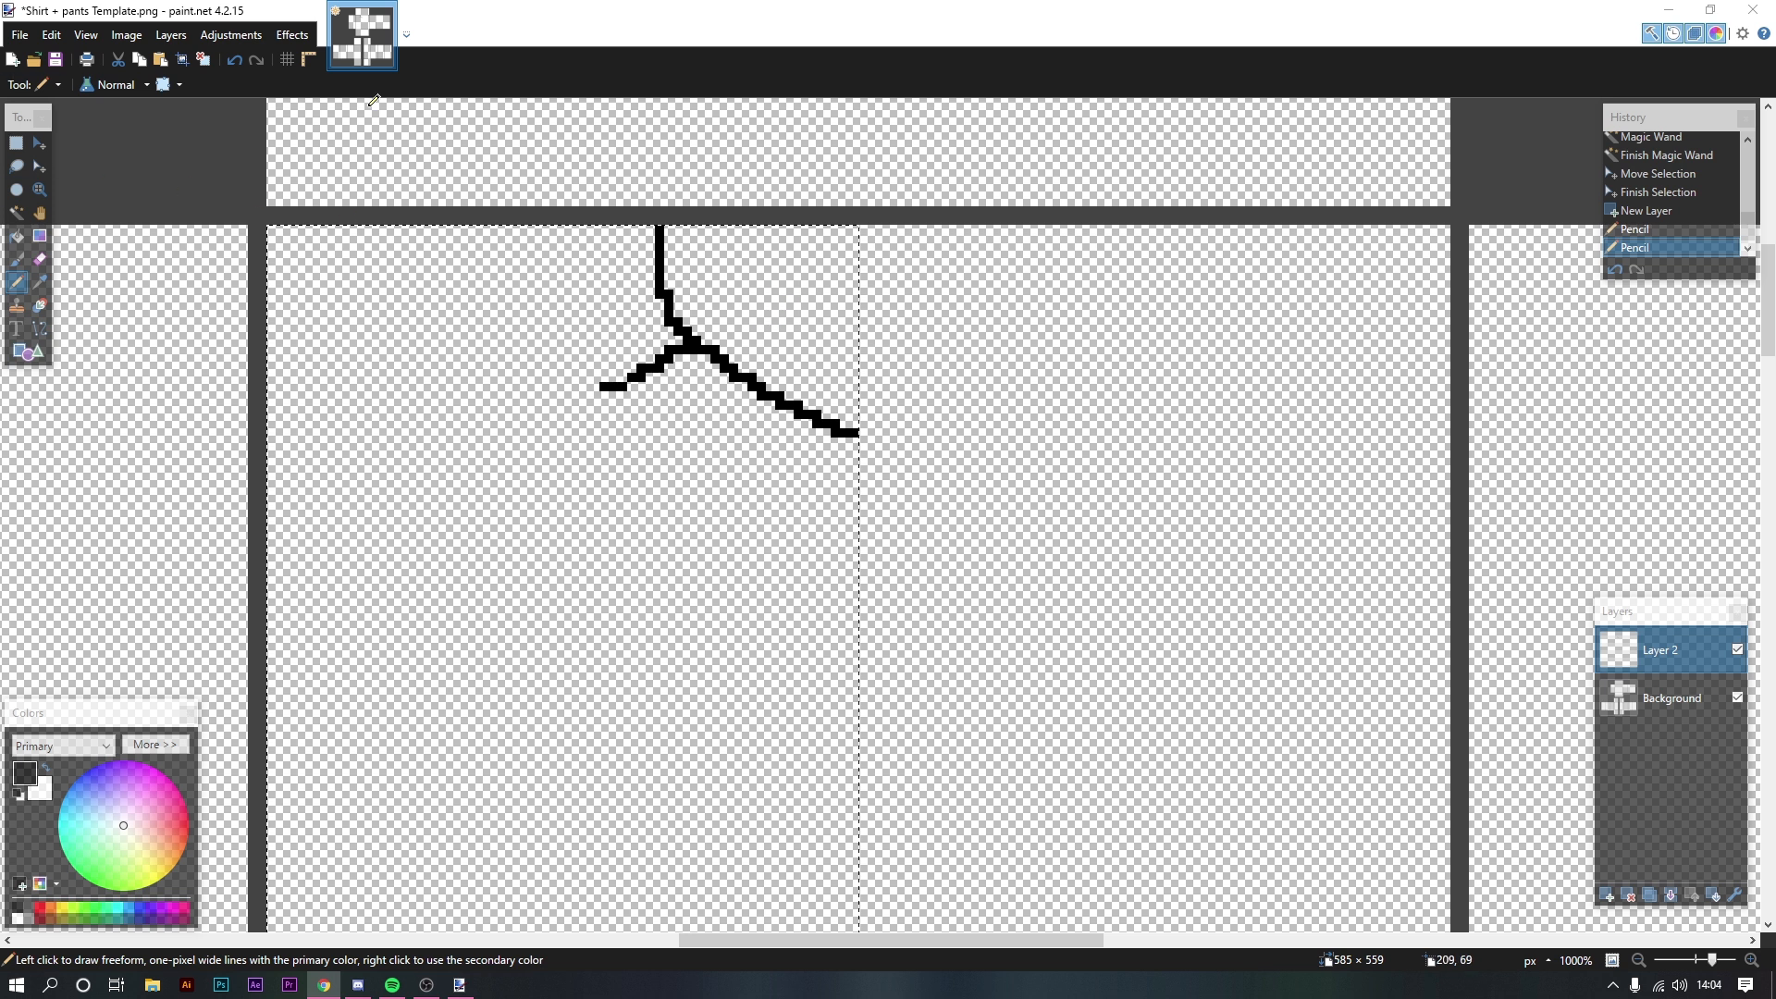
pyautogui.moveTo(643, 372); pyautogui.dragTo(593, 396)
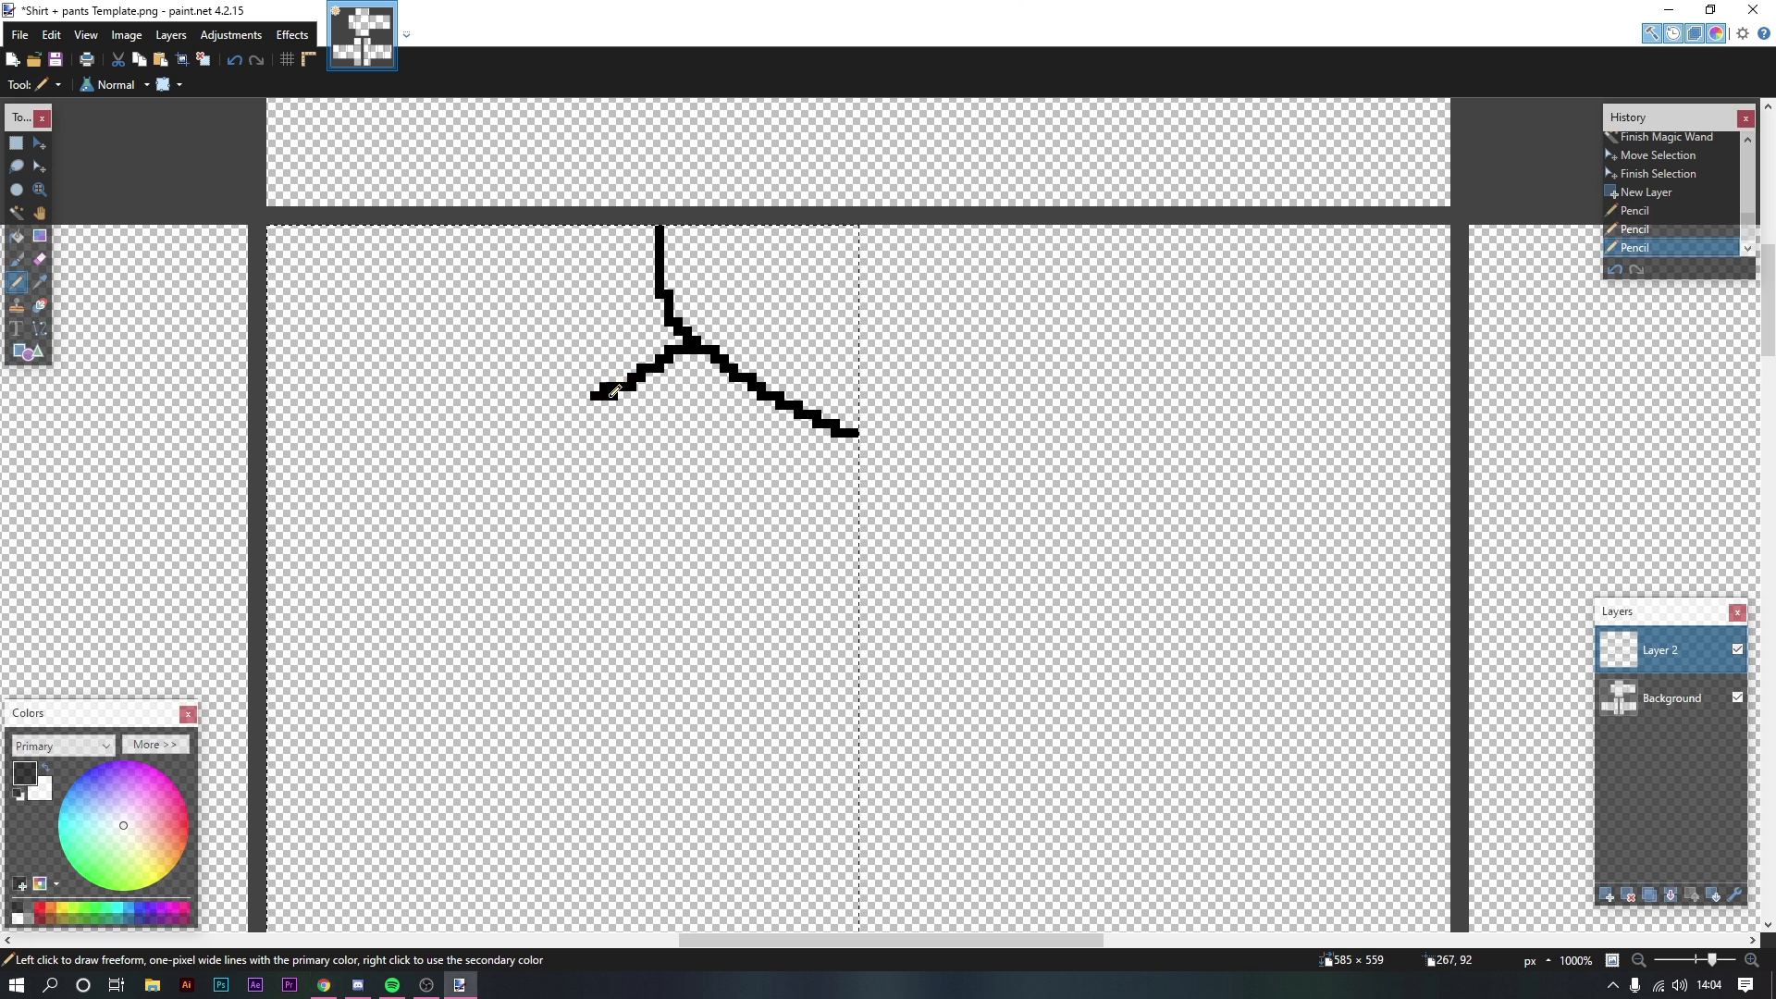
pyautogui.click(583, 399)
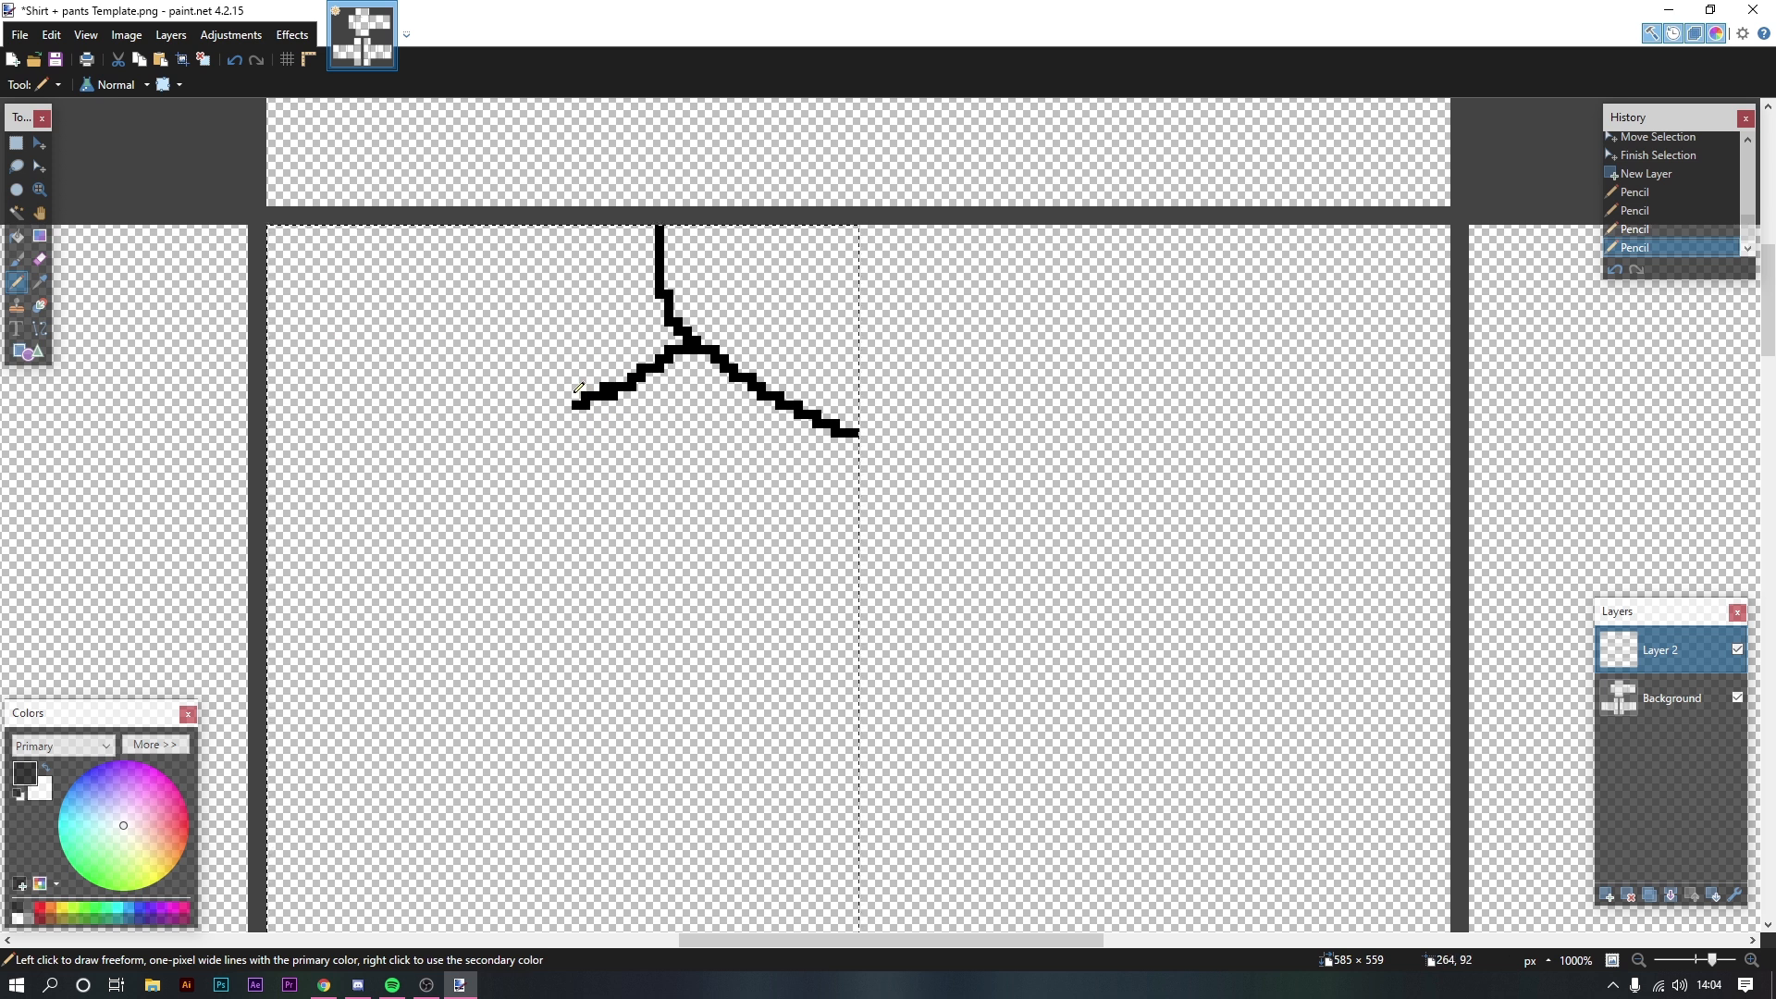
# Step: Draw the collar flap's outer edge up to the torso front's upper edge and erase the stray pixels along it
pyautogui.moveTo(578, 382); pyautogui.dragTo(554, 319)
pyautogui.moveTo(568, 386); pyautogui.dragTo(547, 282)
pyautogui.moveTo(559, 347); pyautogui.dragTo(560, 224)
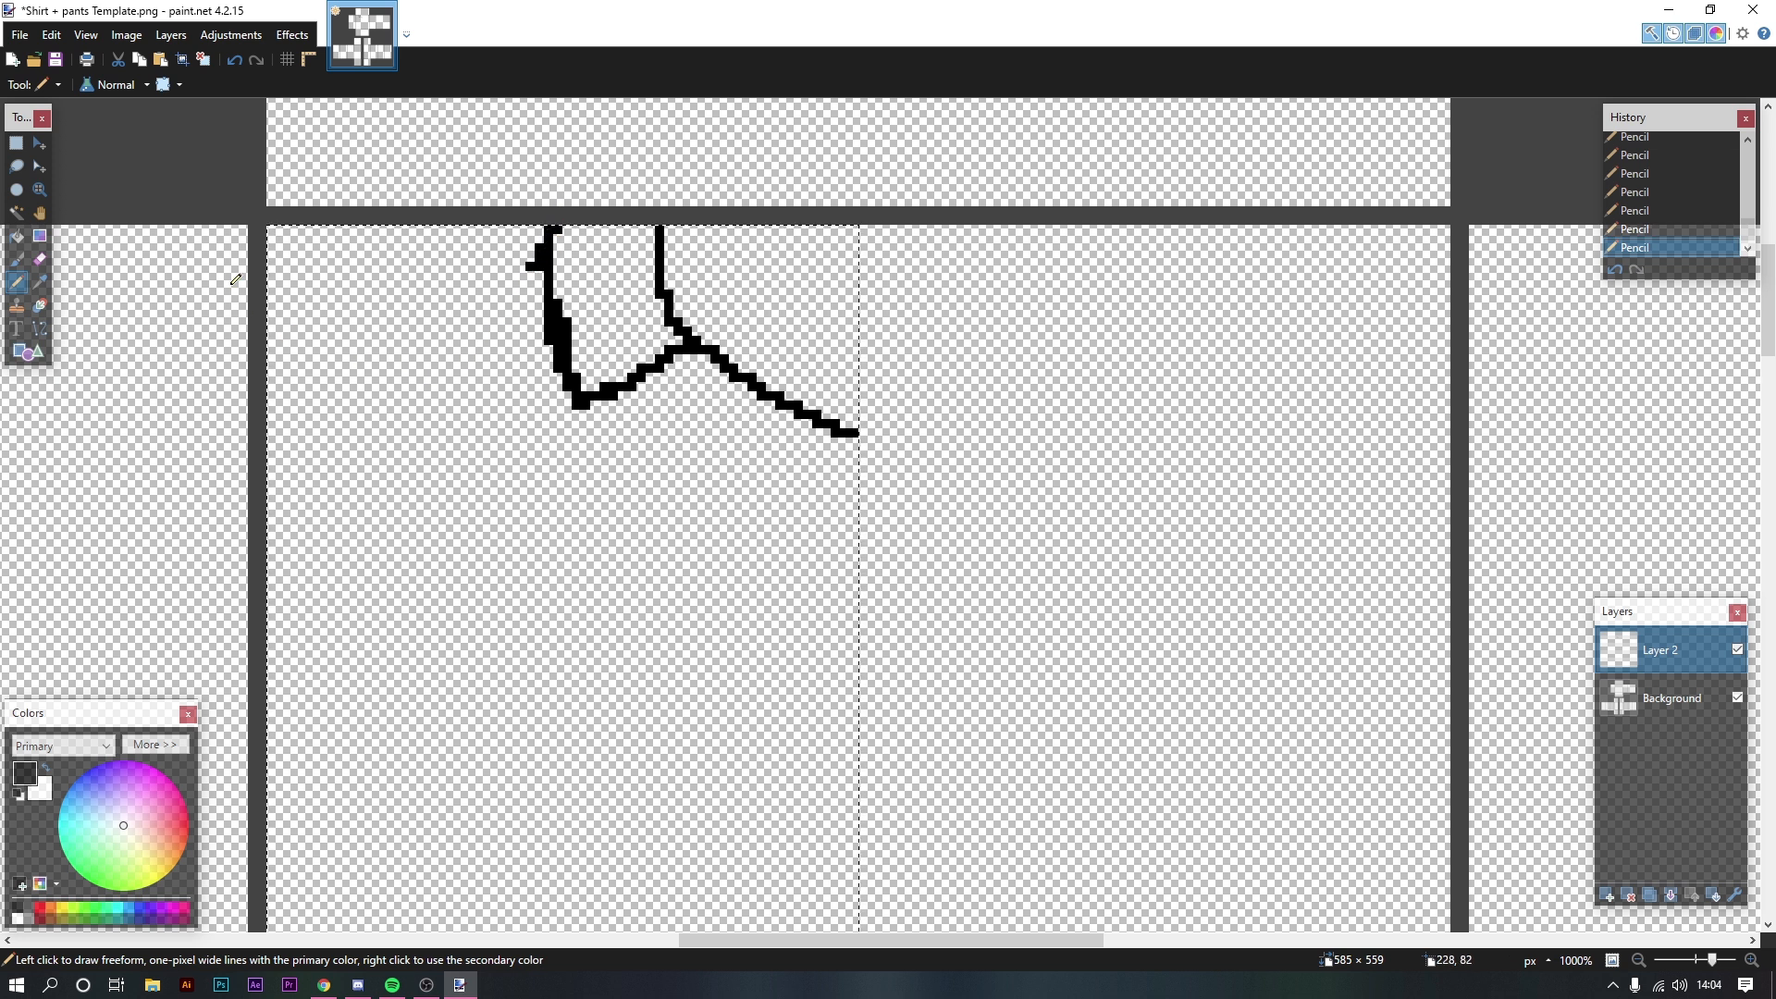
pyautogui.click(39, 259)
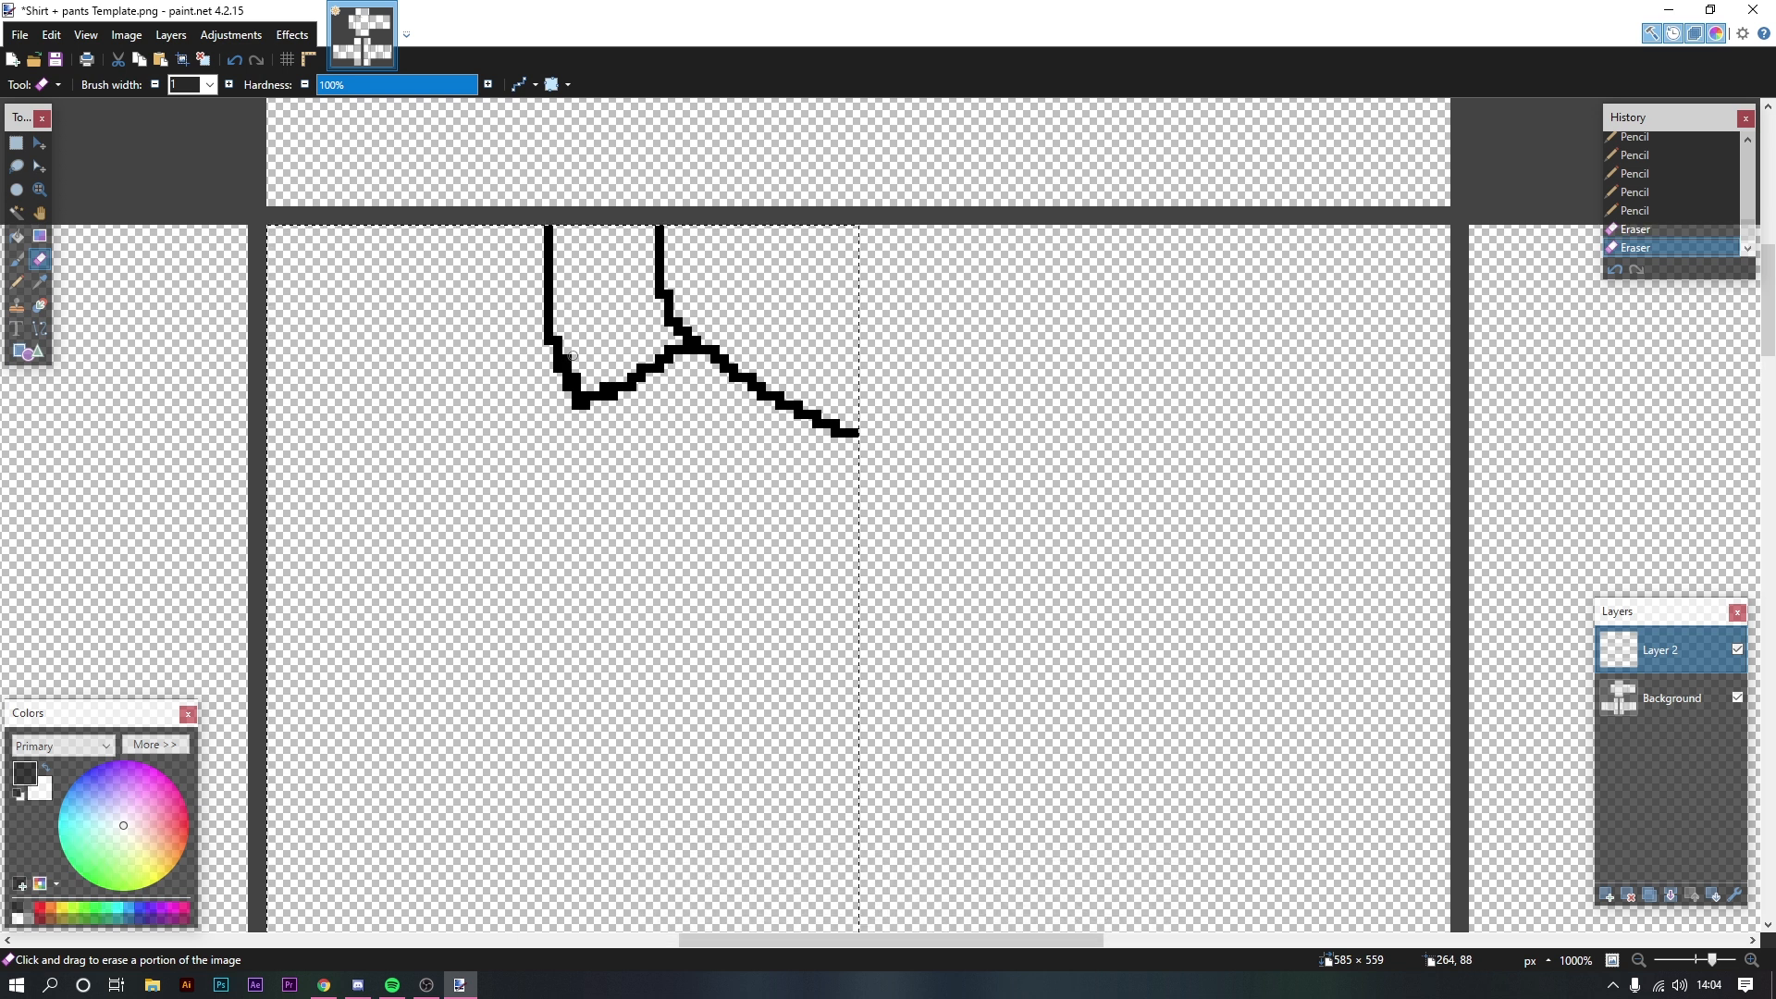
pyautogui.click(568, 351)
pyautogui.press('p')
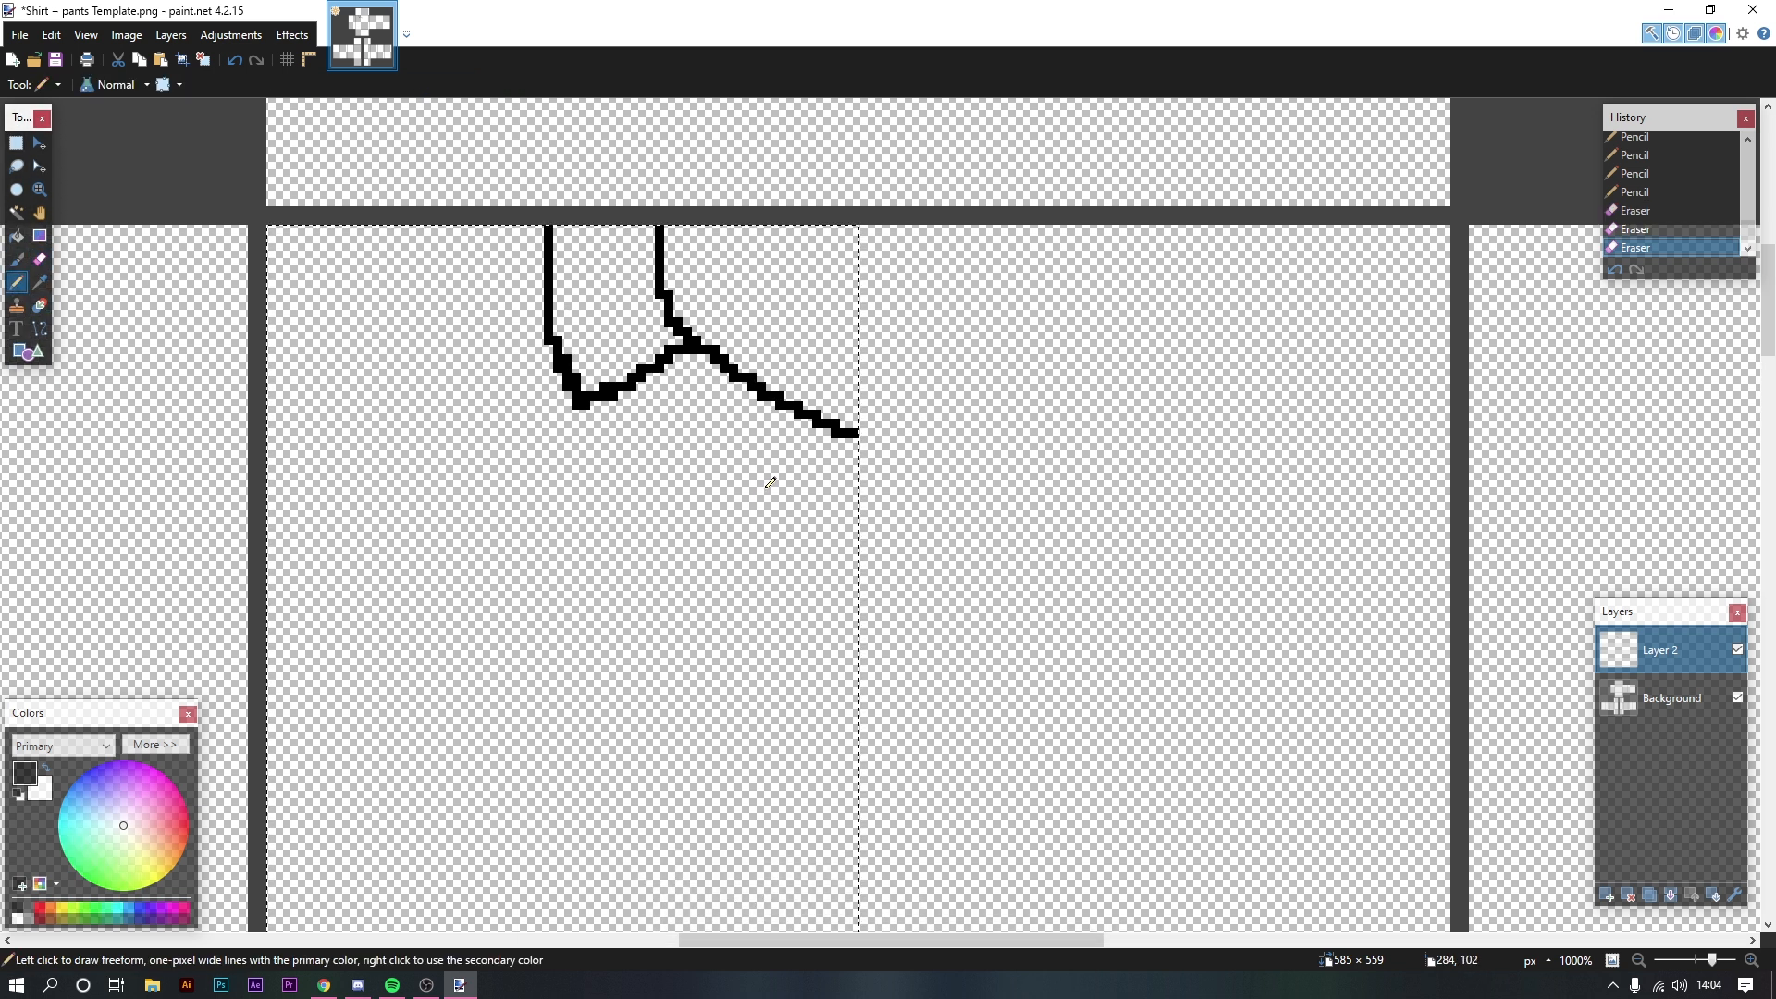
# Step: Draw a second neckline curve with the Pencil below the first, from the collar flap to the centre line, redoing unsatisfactory strokes
pyautogui.scroll(-1, 773, 480)
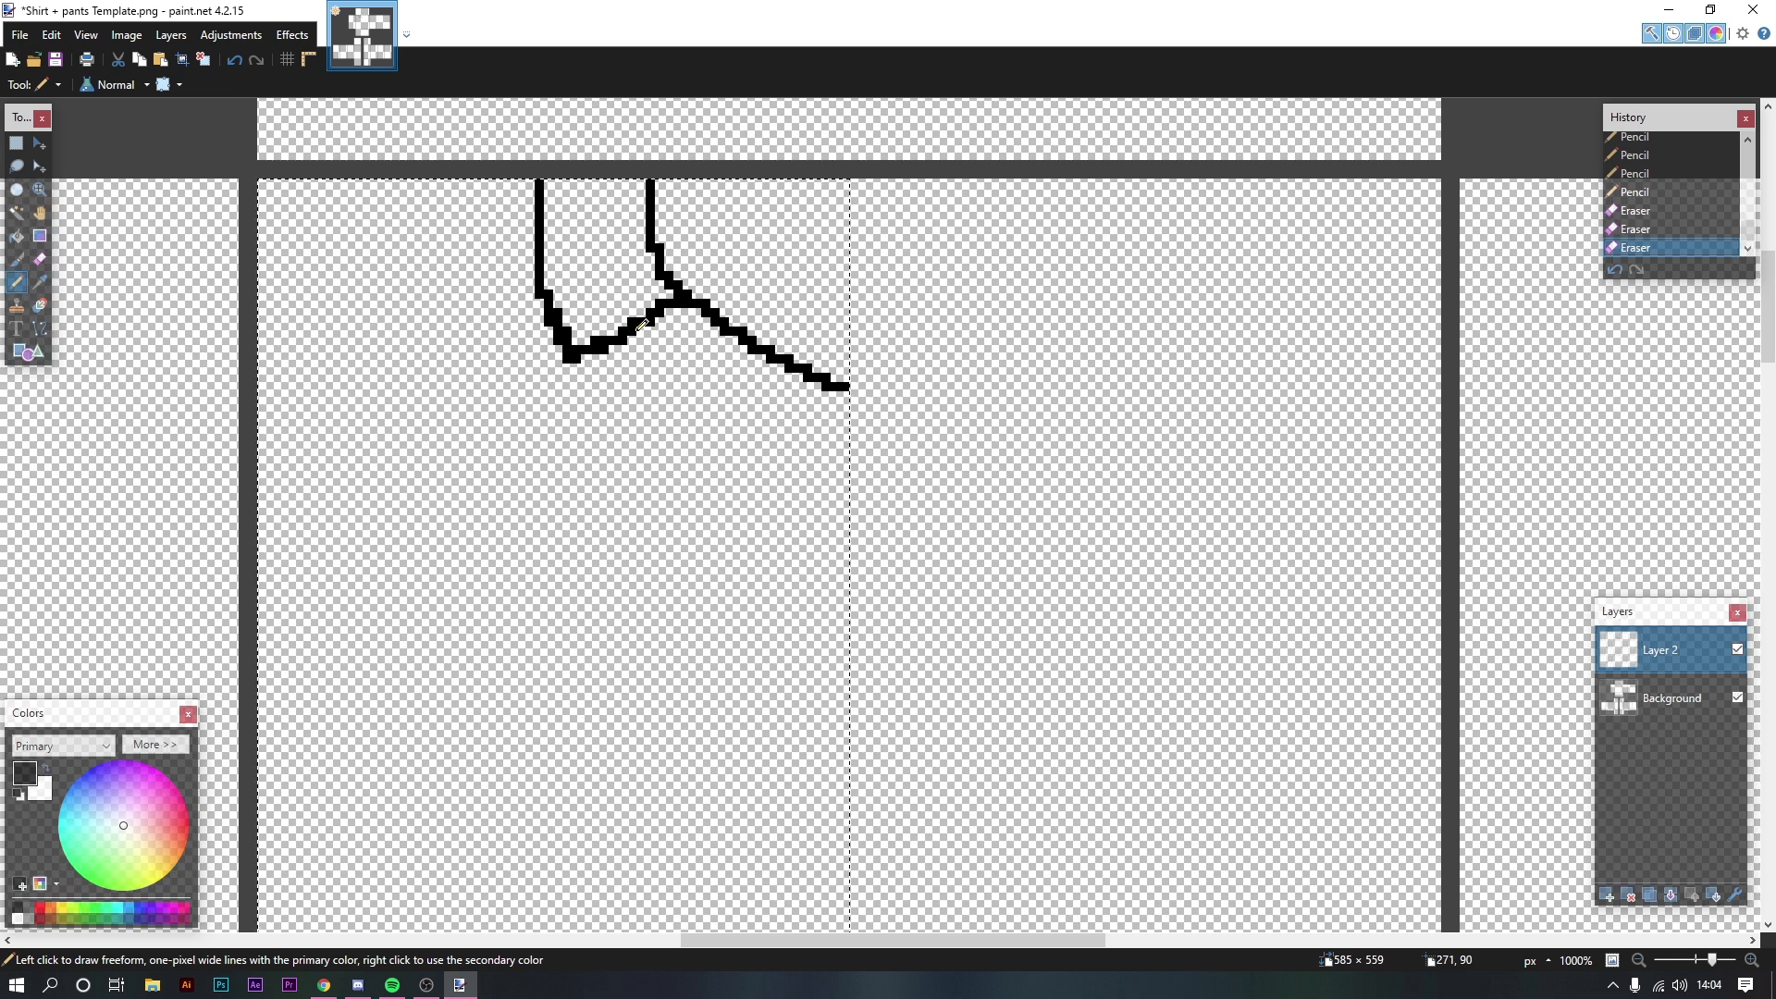
pyautogui.moveTo(640, 332); pyautogui.dragTo(717, 381)
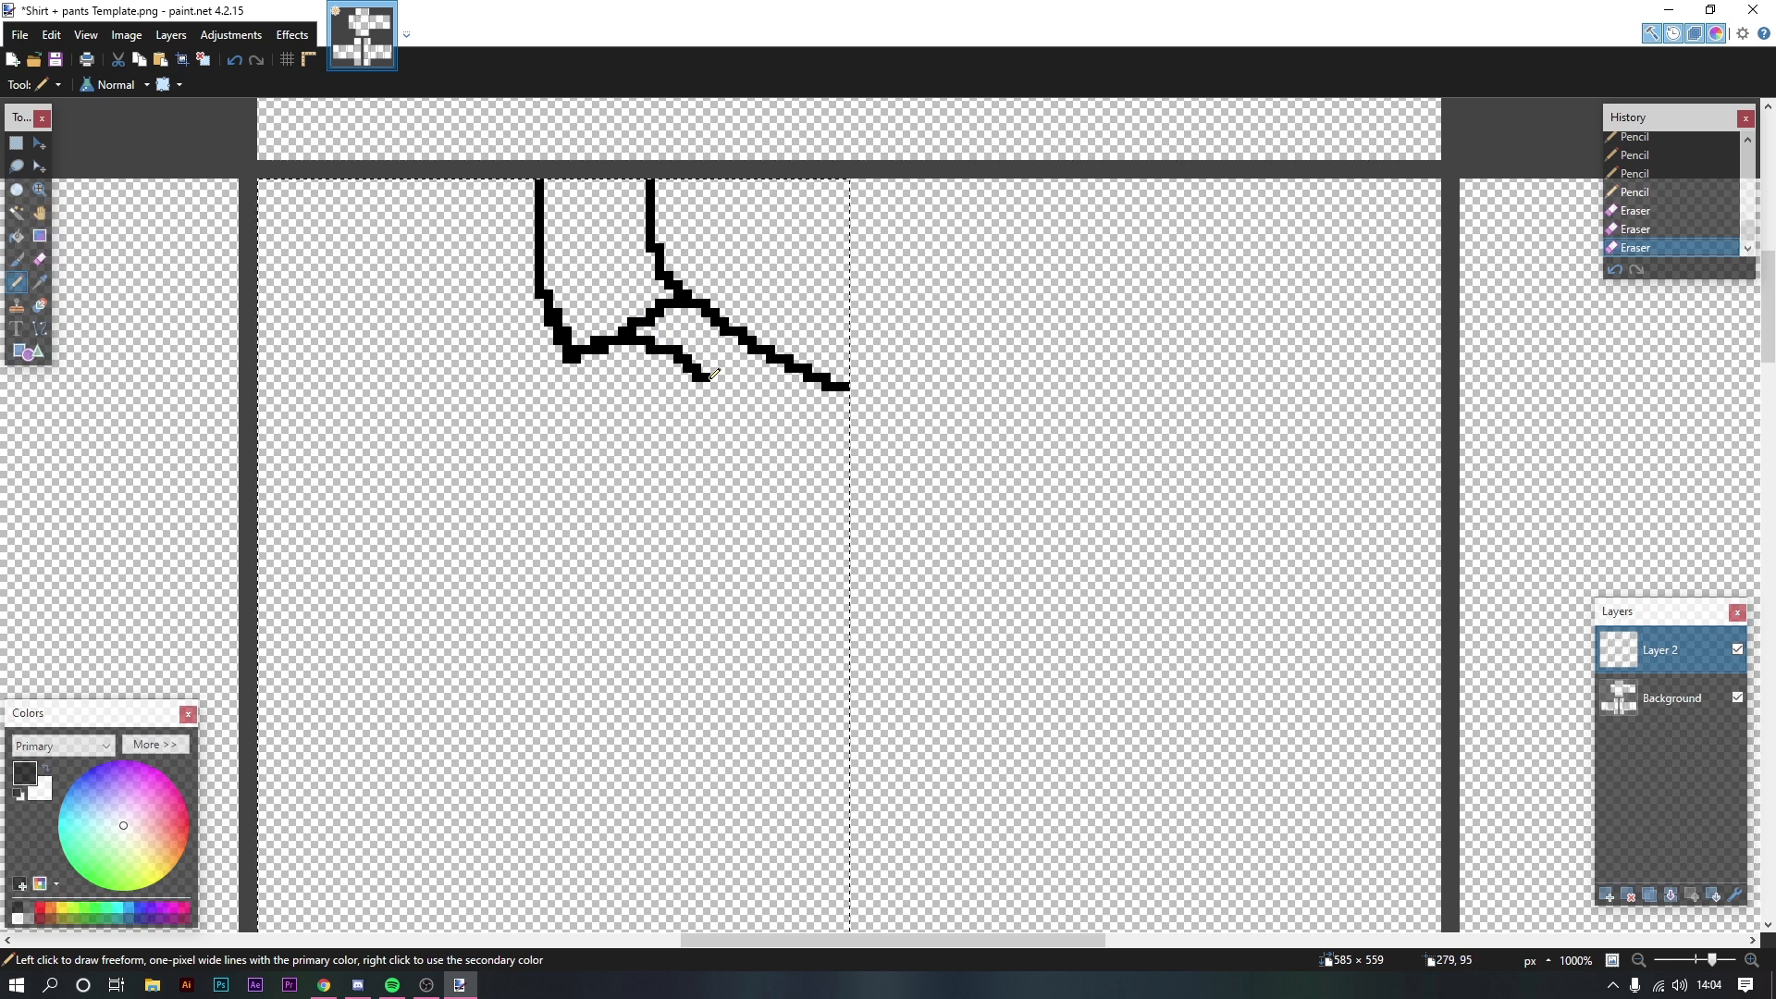
pyautogui.hotkey('ctrl', 'z')
pyautogui.moveTo(645, 335); pyautogui.dragTo(677, 348)
pyautogui.moveTo(830, 424); pyautogui.dragTo(846, 427)
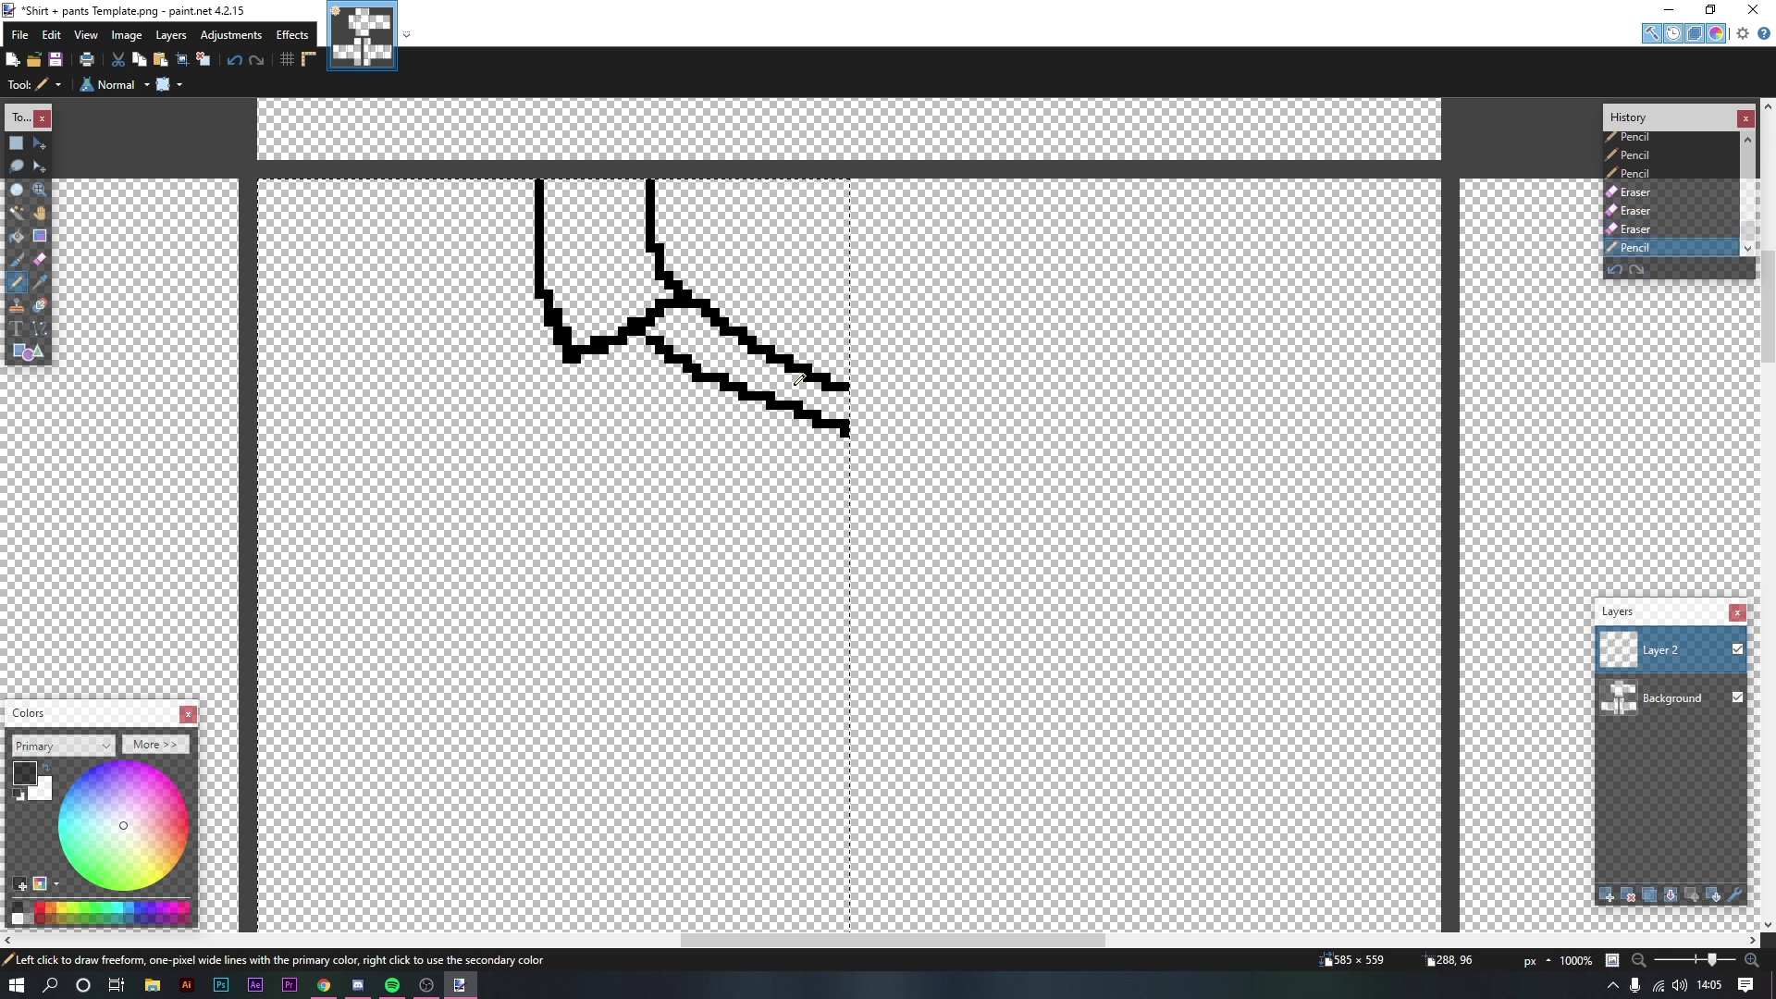
pyautogui.hotkey('ctrl', 'z')
pyautogui.moveTo(650, 321)
pyautogui.mouseDown()
pyautogui.moveTo(730, 393)
pyautogui.moveTo(847, 424)
pyautogui.mouseUp()
pyautogui.hotkey('ctrl', 'z')
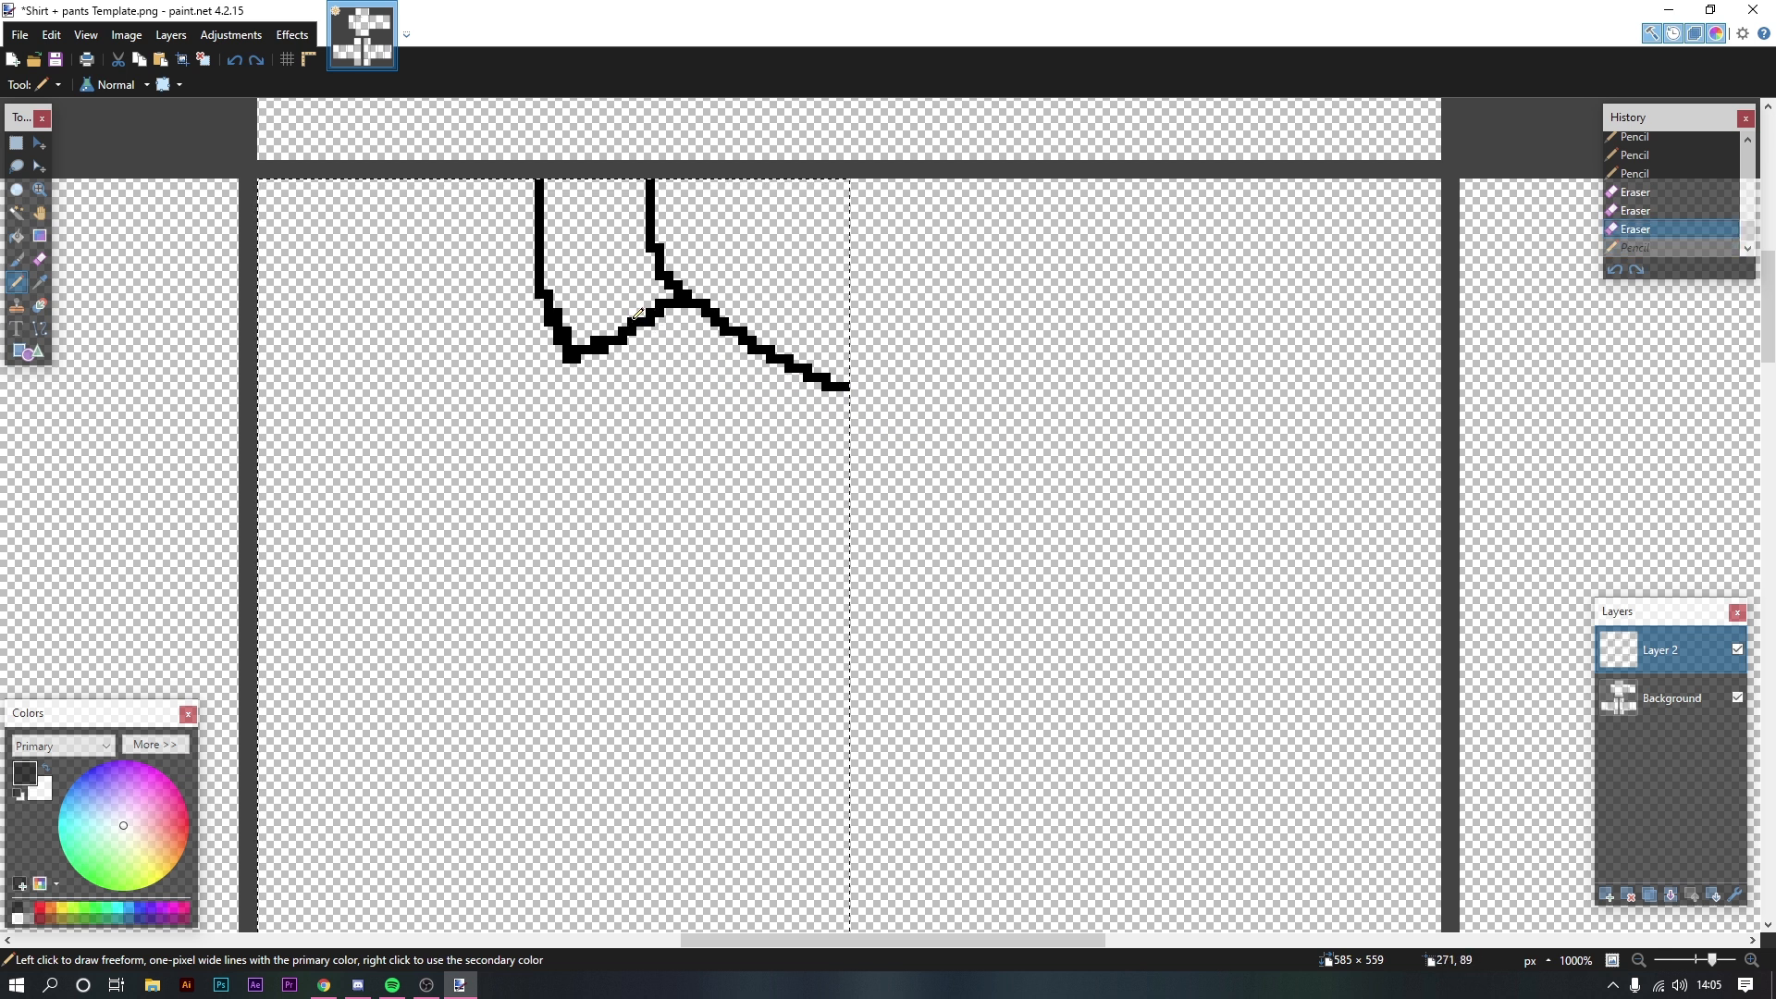
pyautogui.moveTo(649, 325); pyautogui.dragTo(860, 436)
pyautogui.moveTo(1033, 359); pyautogui.dragTo(1015, 498)
pyautogui.scroll(-11, 980, 480)
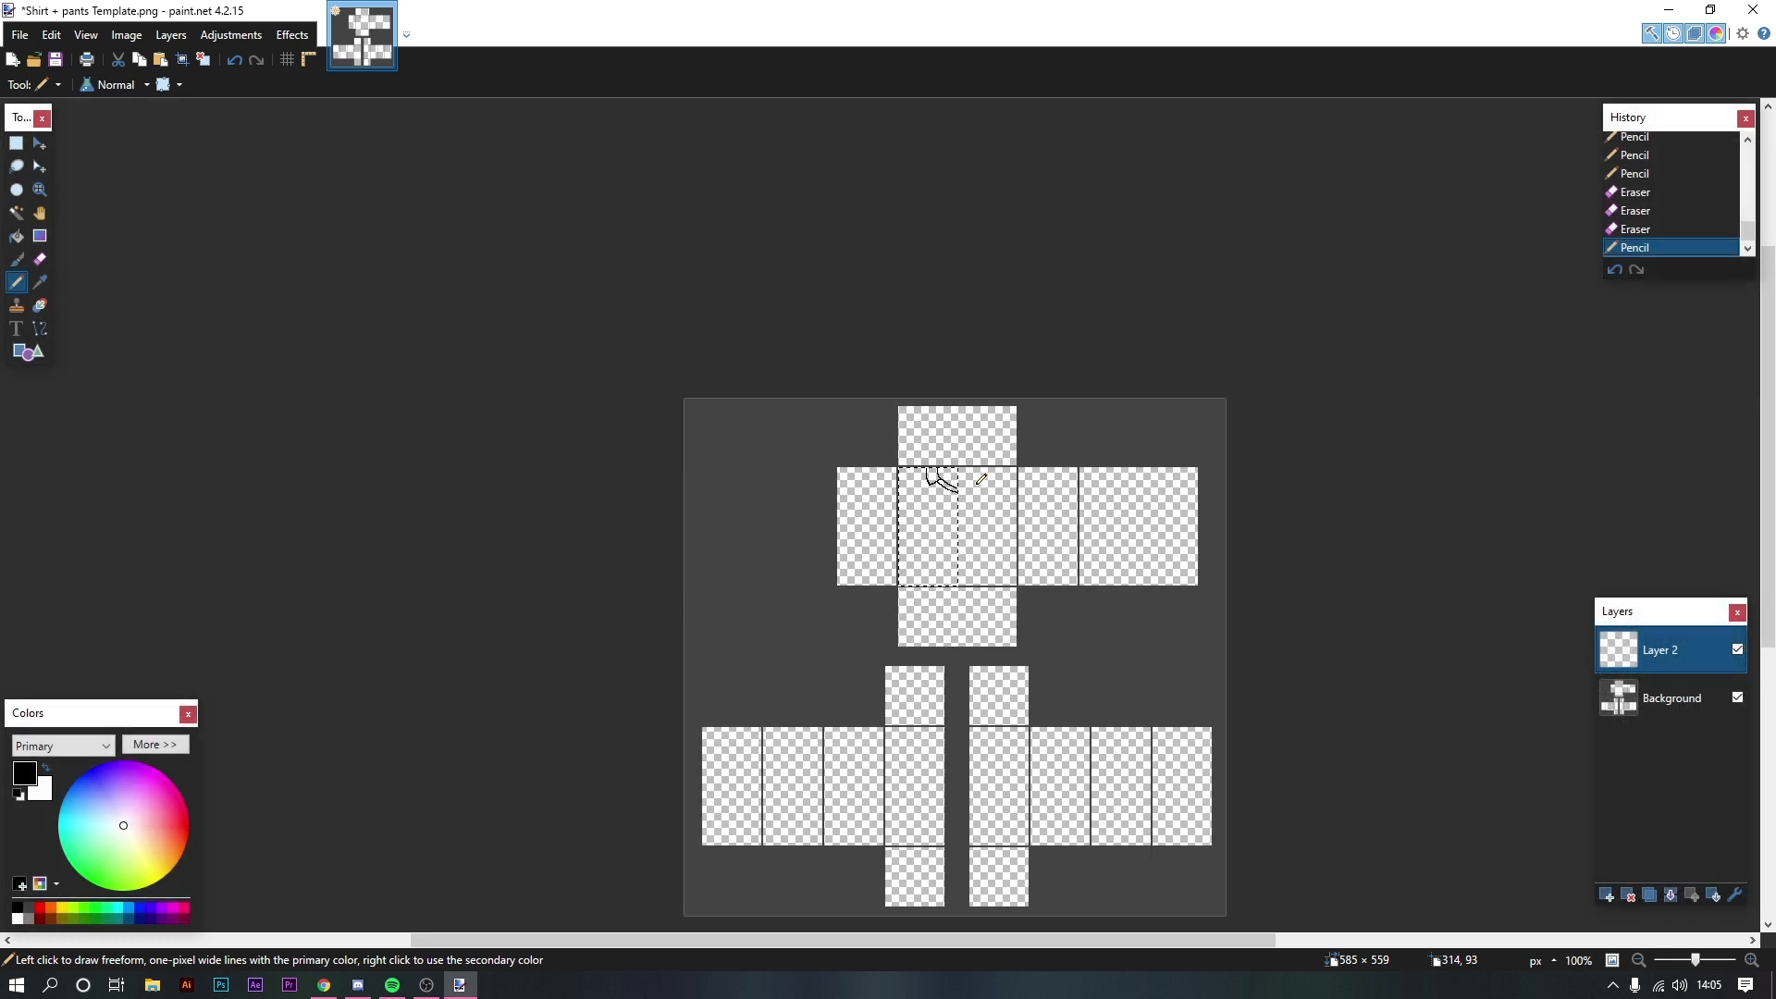
pyautogui.scroll(9, 980, 480)
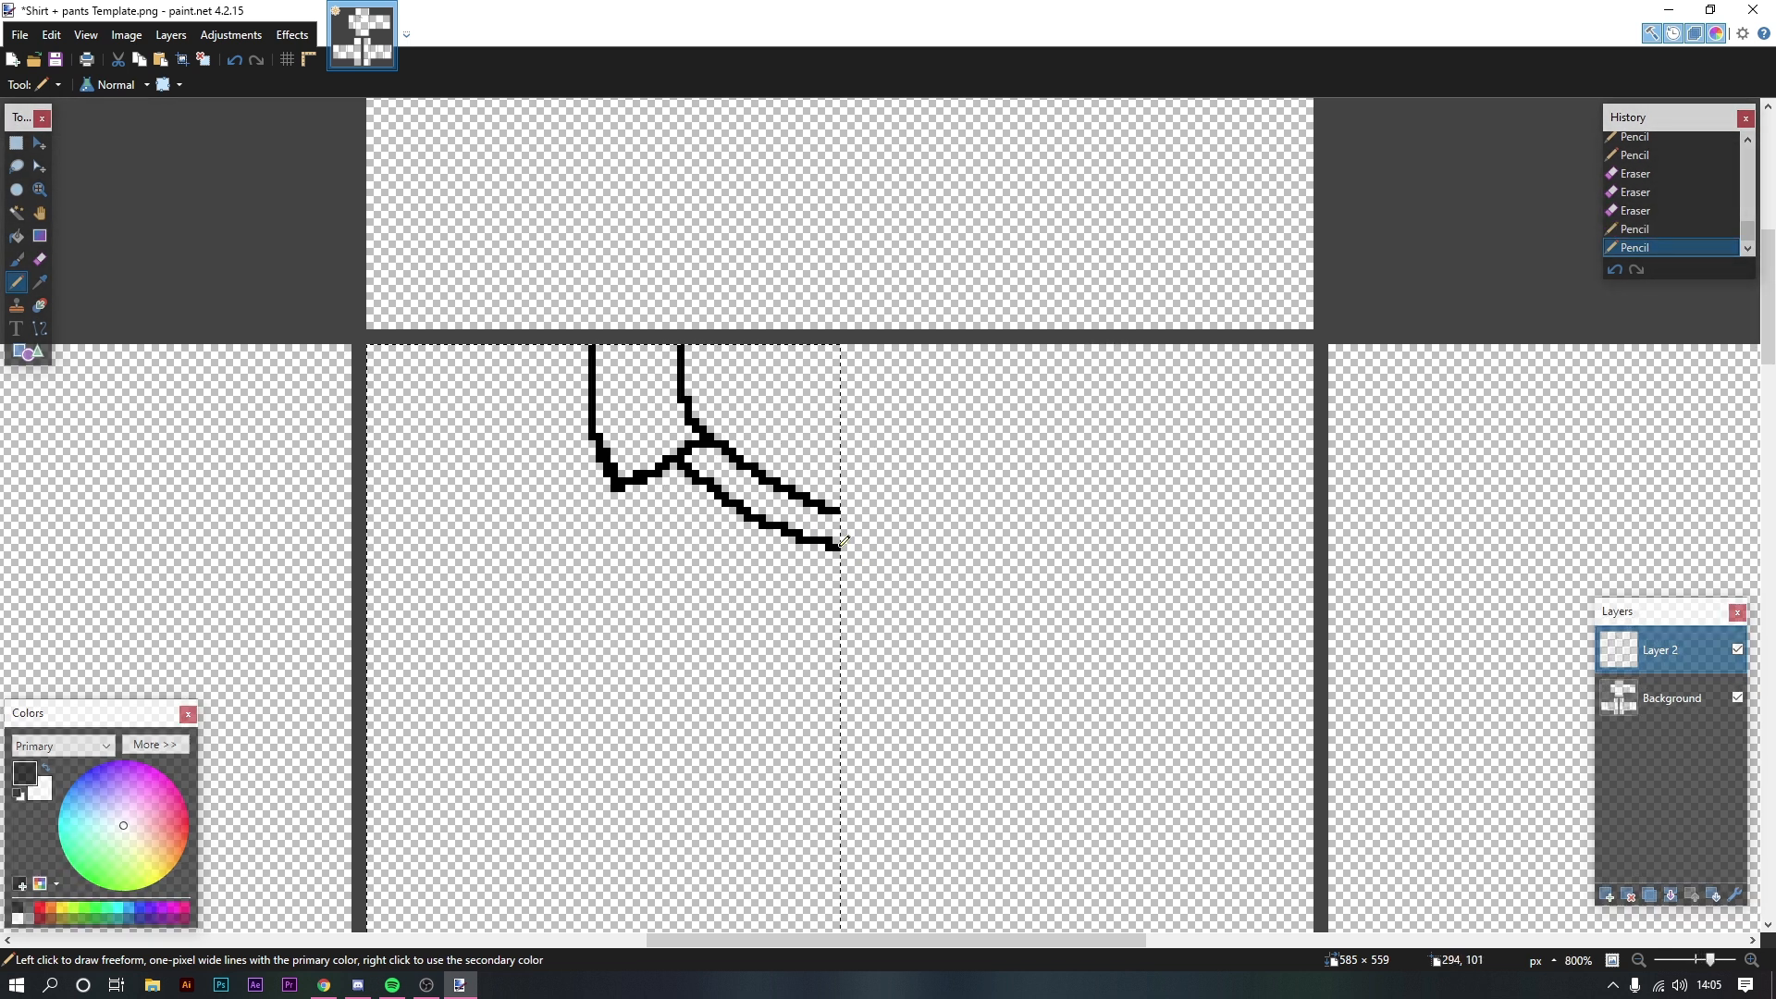
pyautogui.moveTo(990, 466)
pyautogui.mouseDown()
pyautogui.moveTo(991, 179)
pyautogui.moveTo(1163, 45)
pyautogui.moveTo(801, 638)
pyautogui.moveTo(840, 552)
pyautogui.mouseUp()
pyautogui.moveTo(692, 410); pyautogui.dragTo(691, 440)
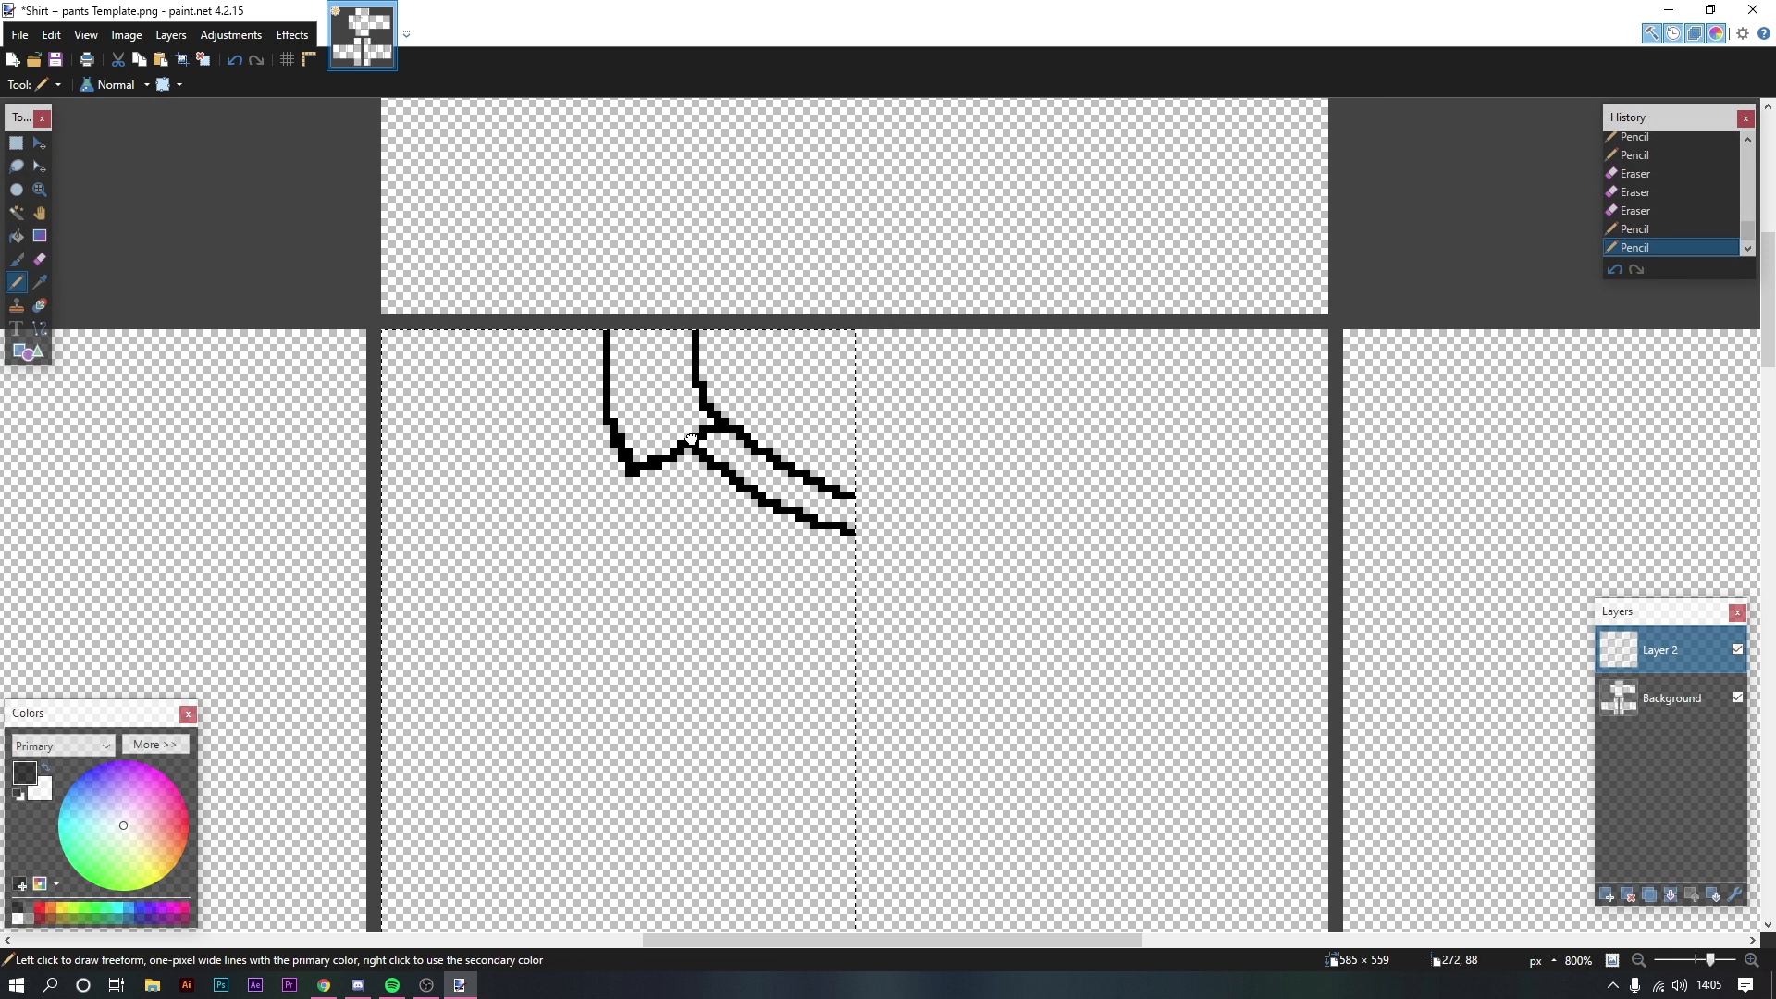
# Step: Try filling the neckline band and collar flap with black and red FF3A47, and undo all the fills
pyautogui.click(17, 236)
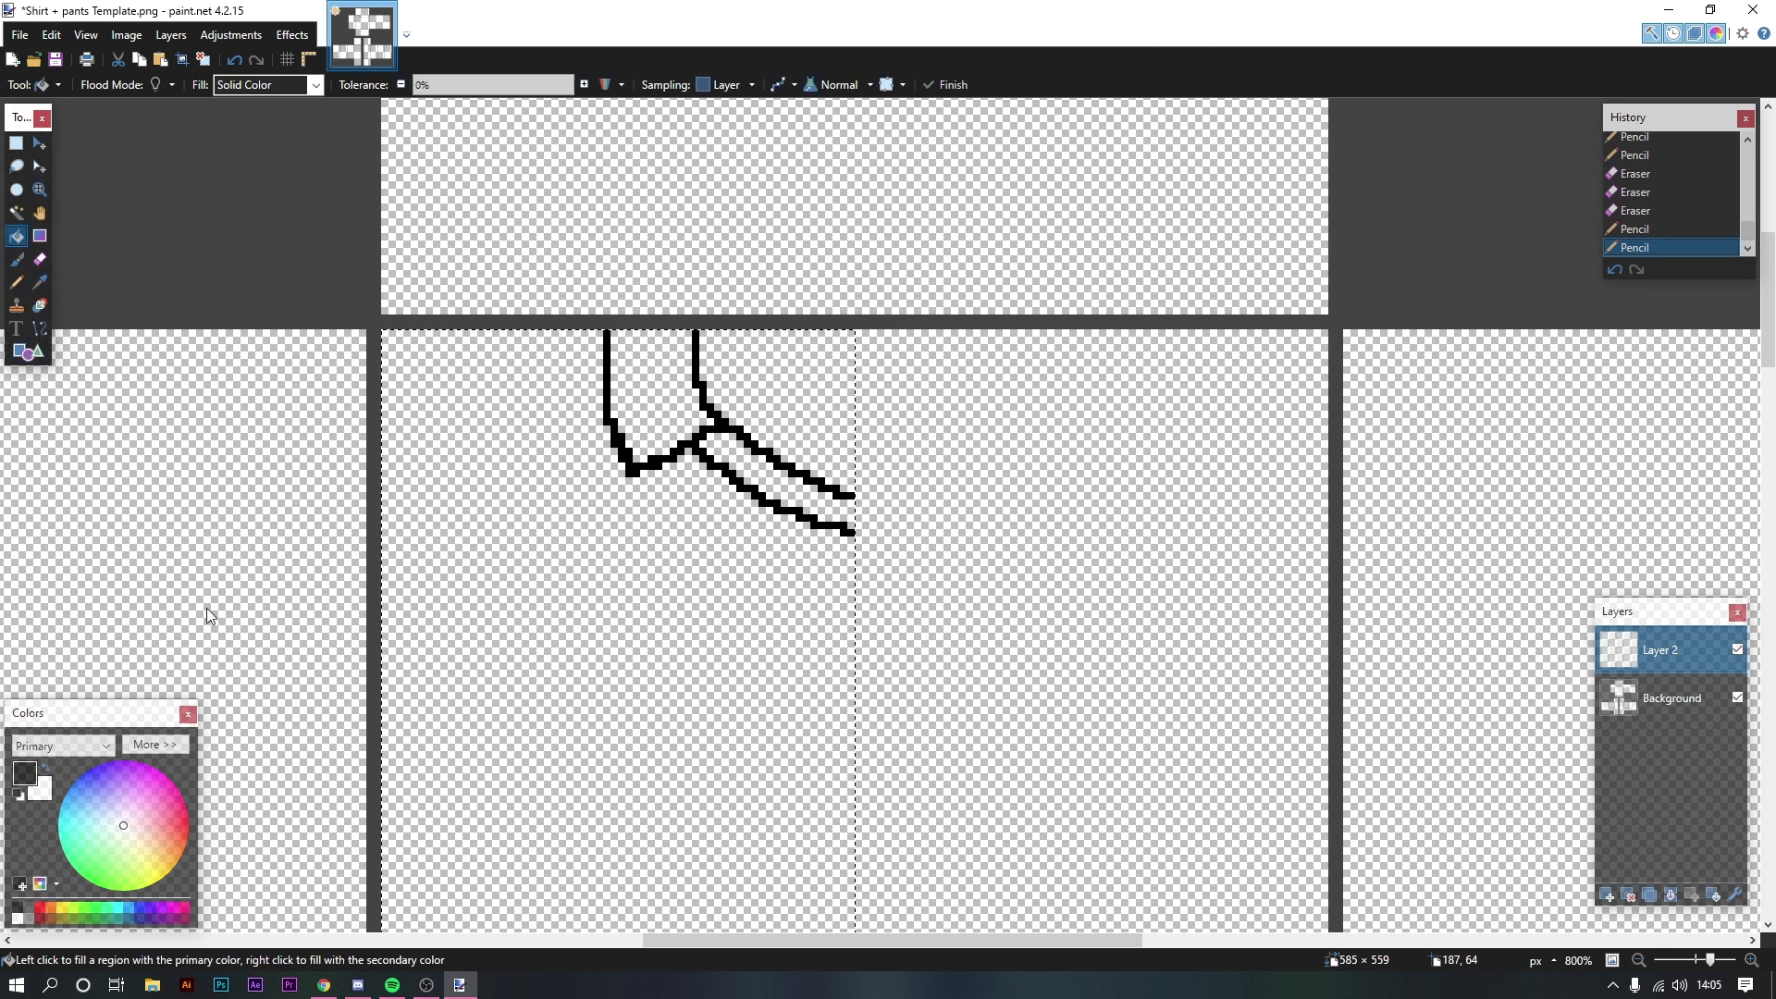
pyautogui.click(154, 744)
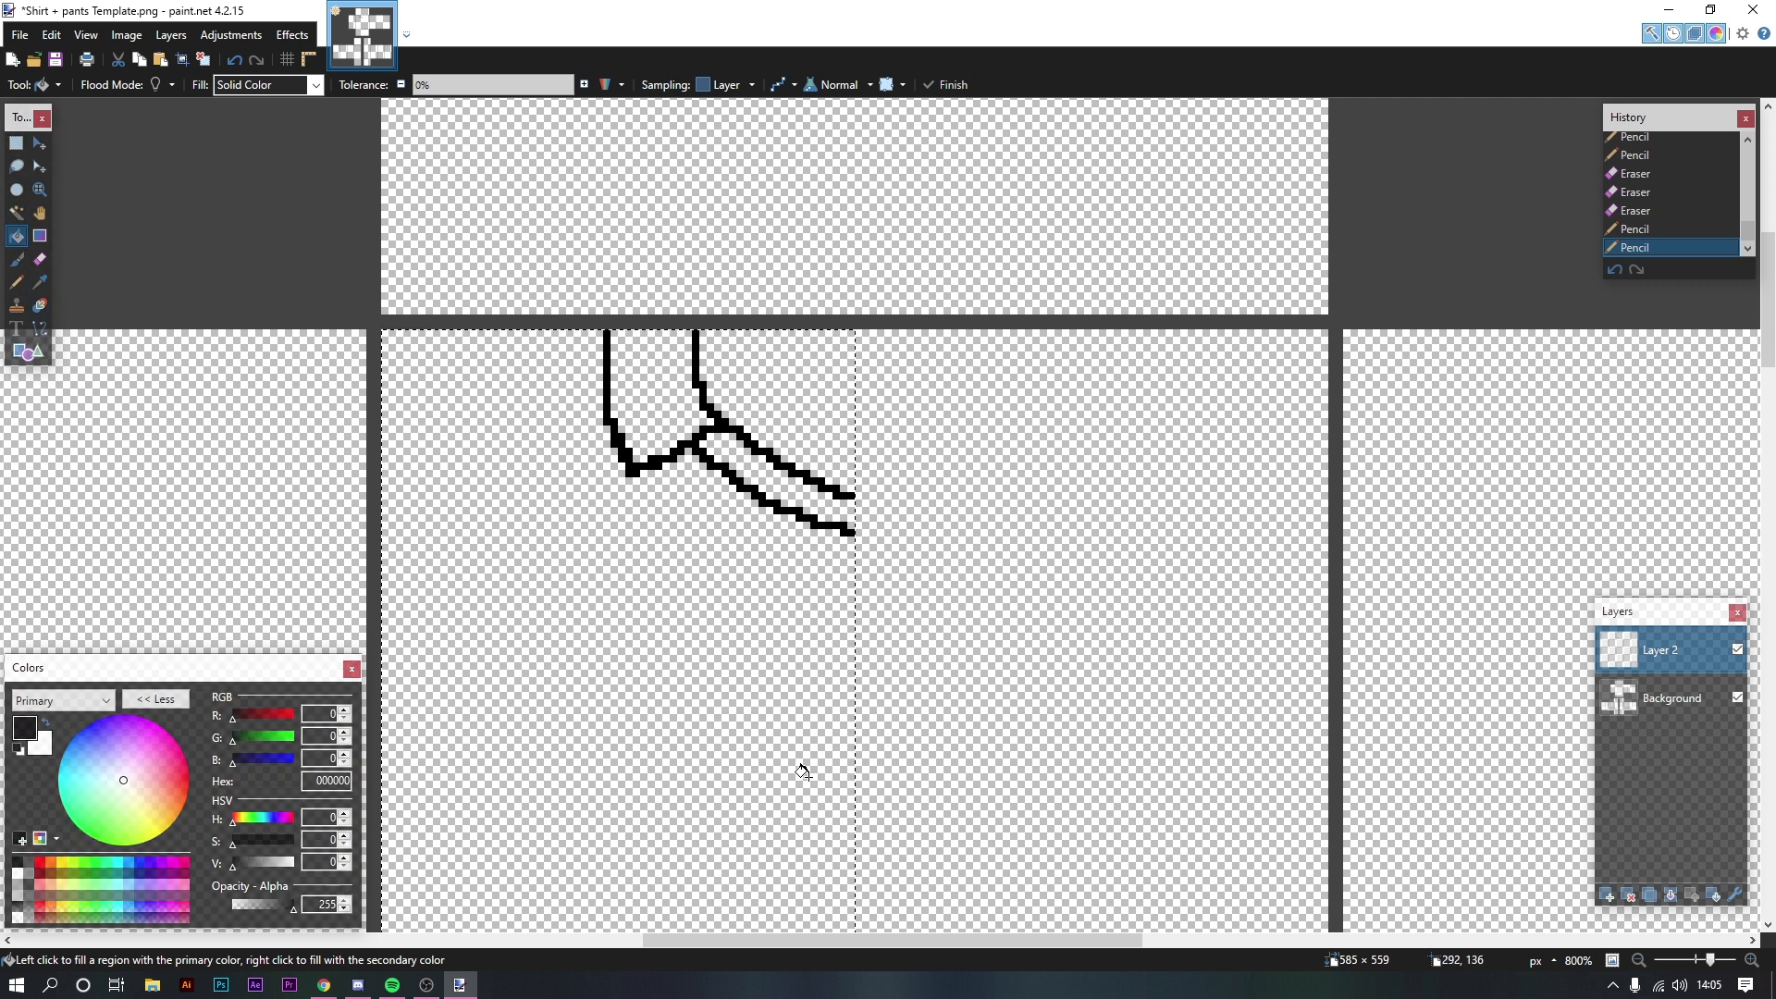
pyautogui.click(746, 467)
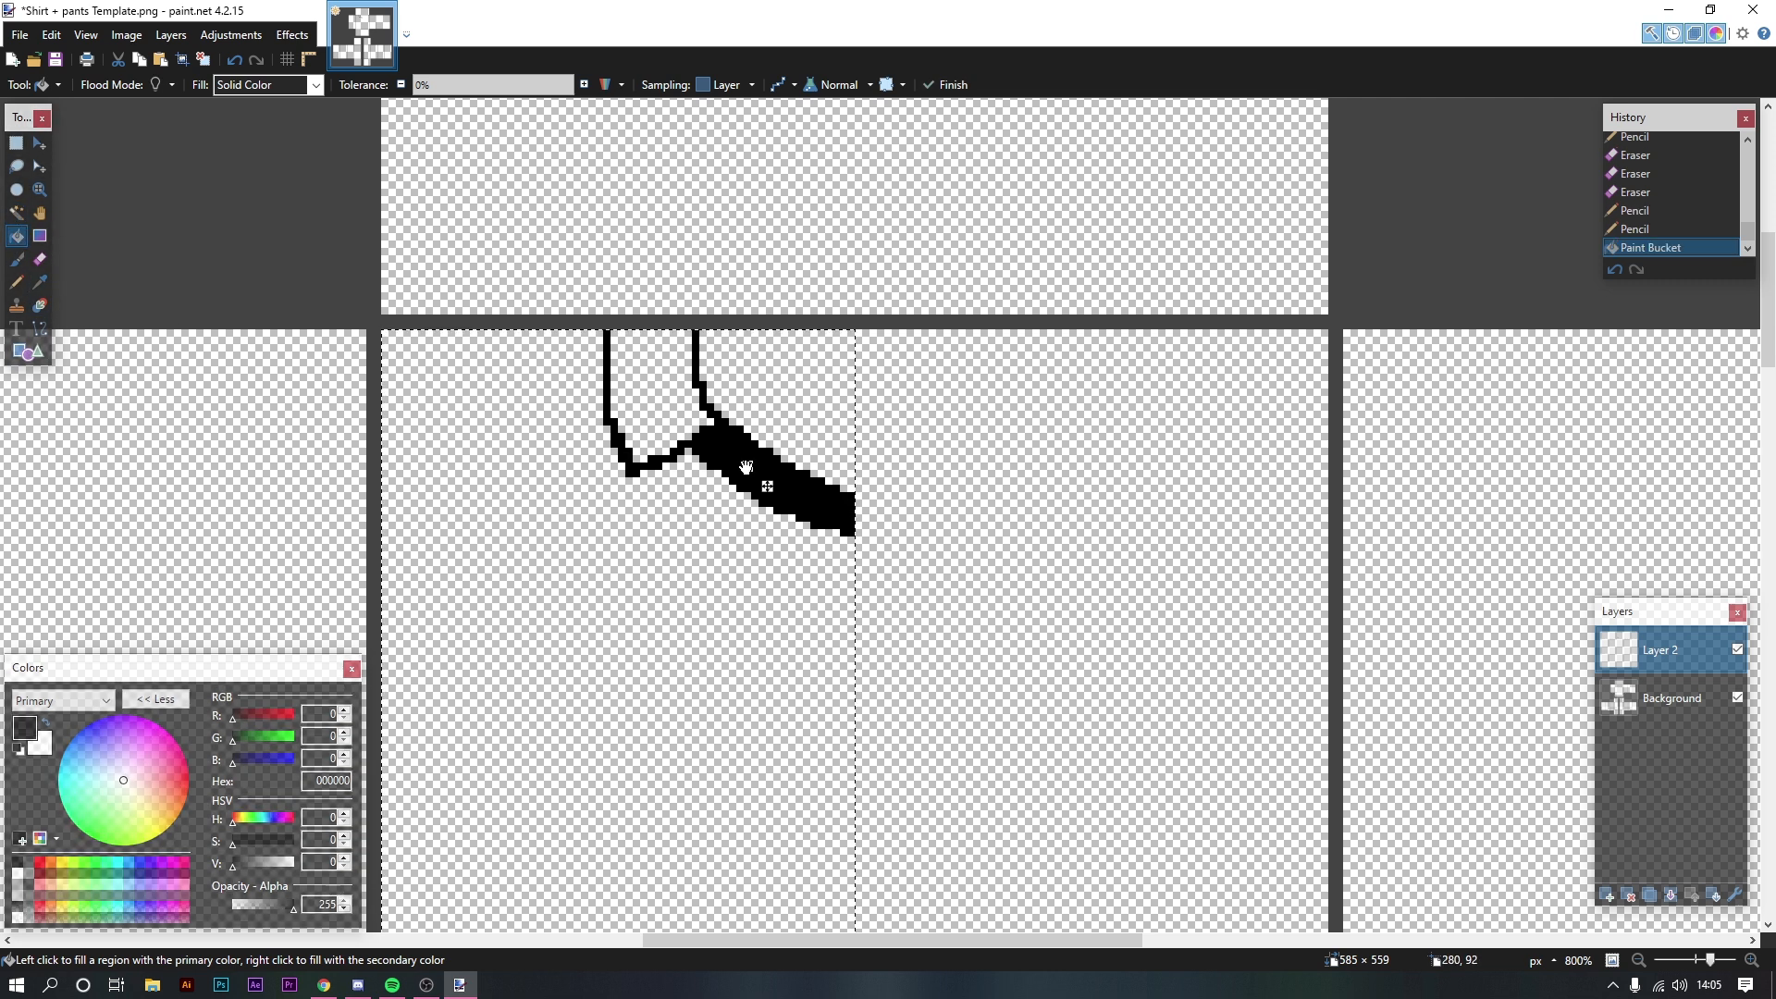
pyautogui.click(655, 389)
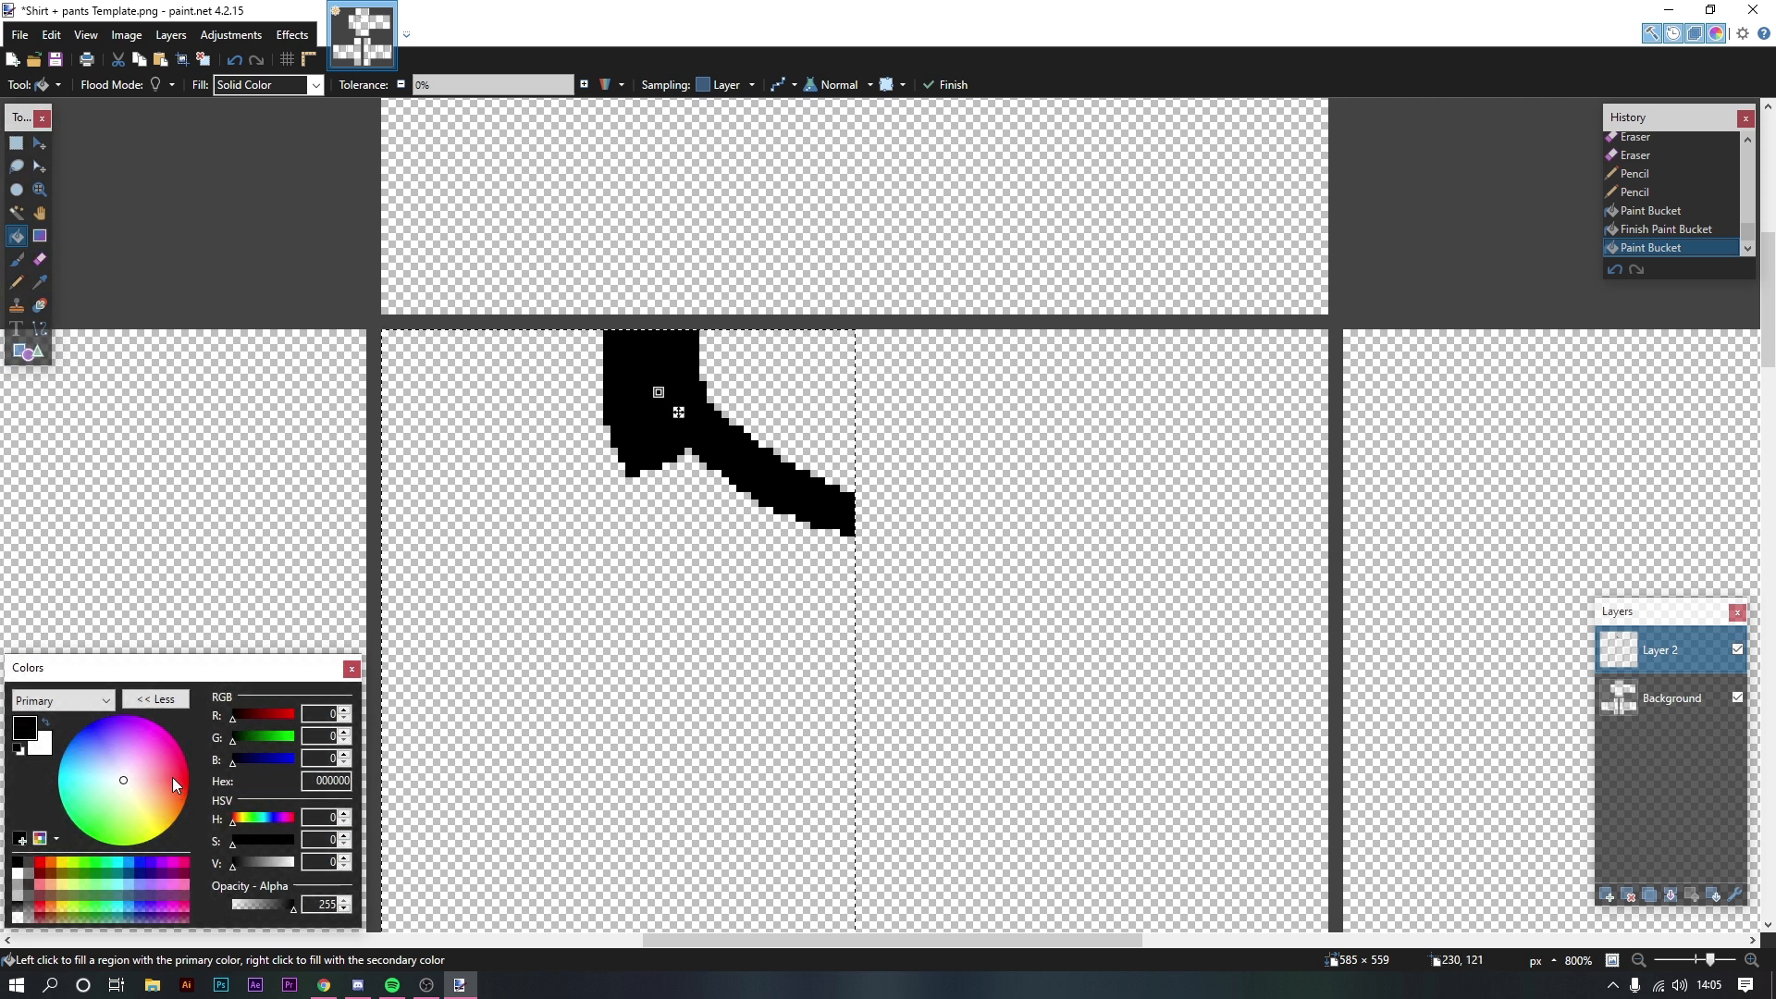
pyautogui.click(17, 282)
pyautogui.click(16, 236)
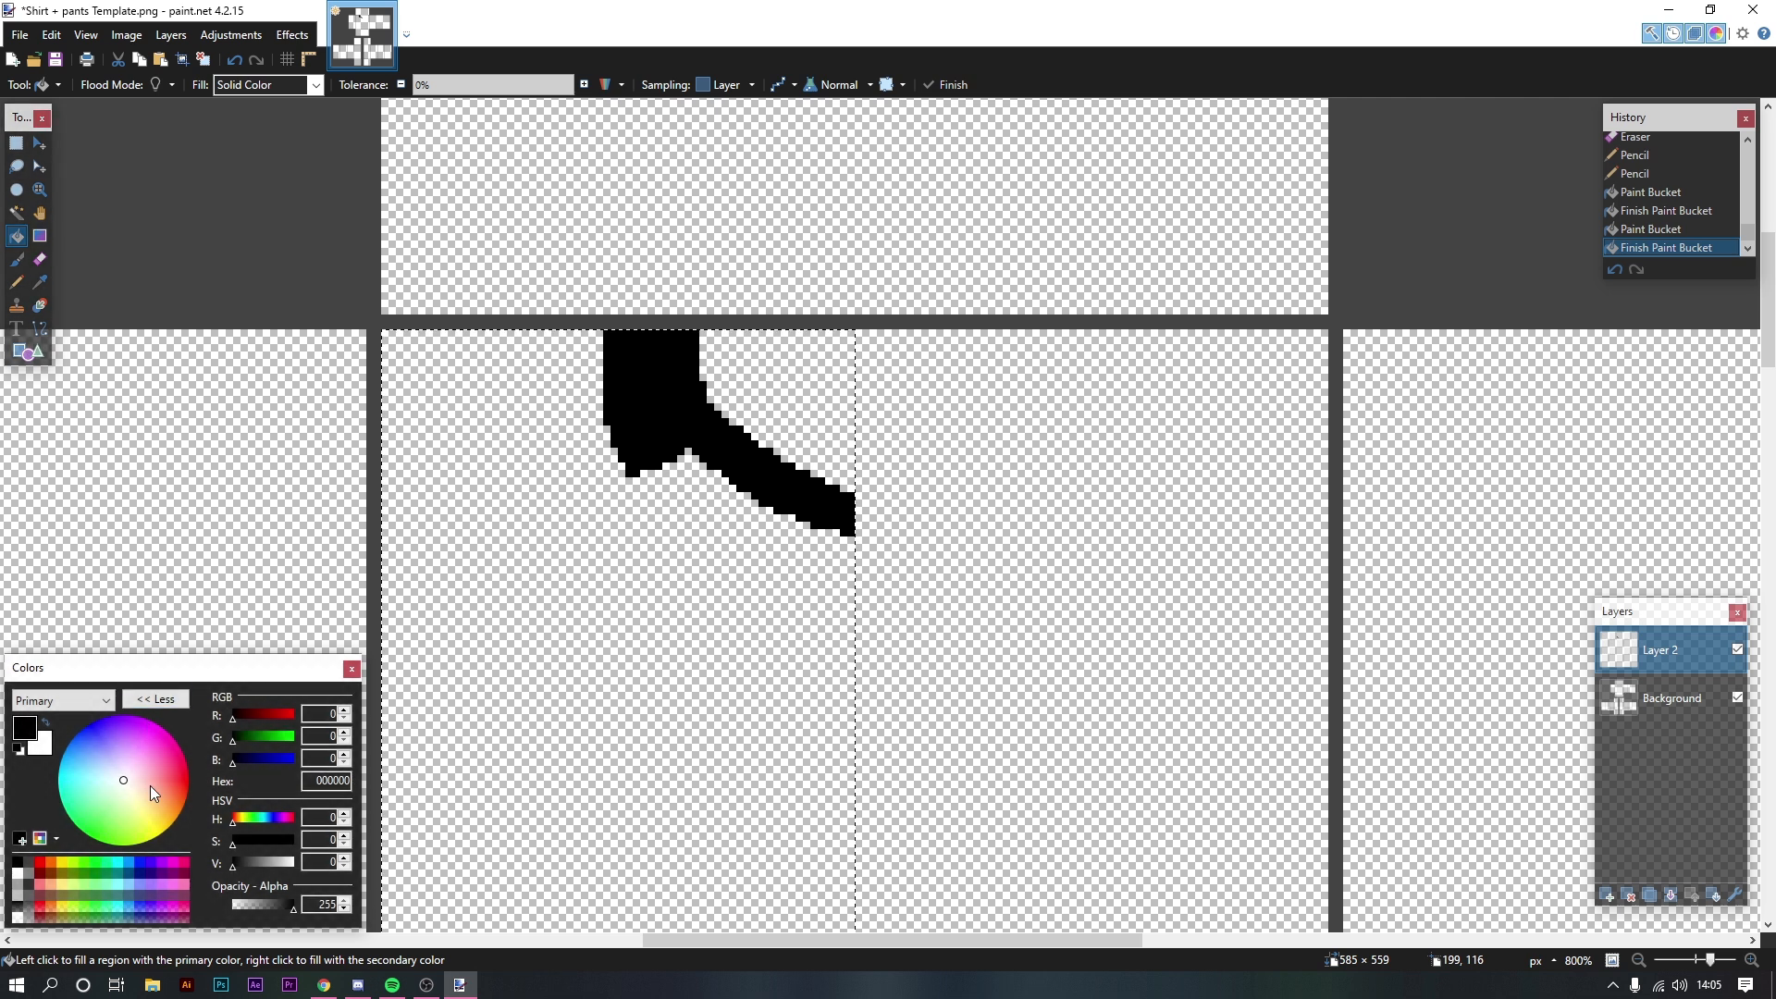
pyautogui.click(177, 776)
pyautogui.click(754, 459)
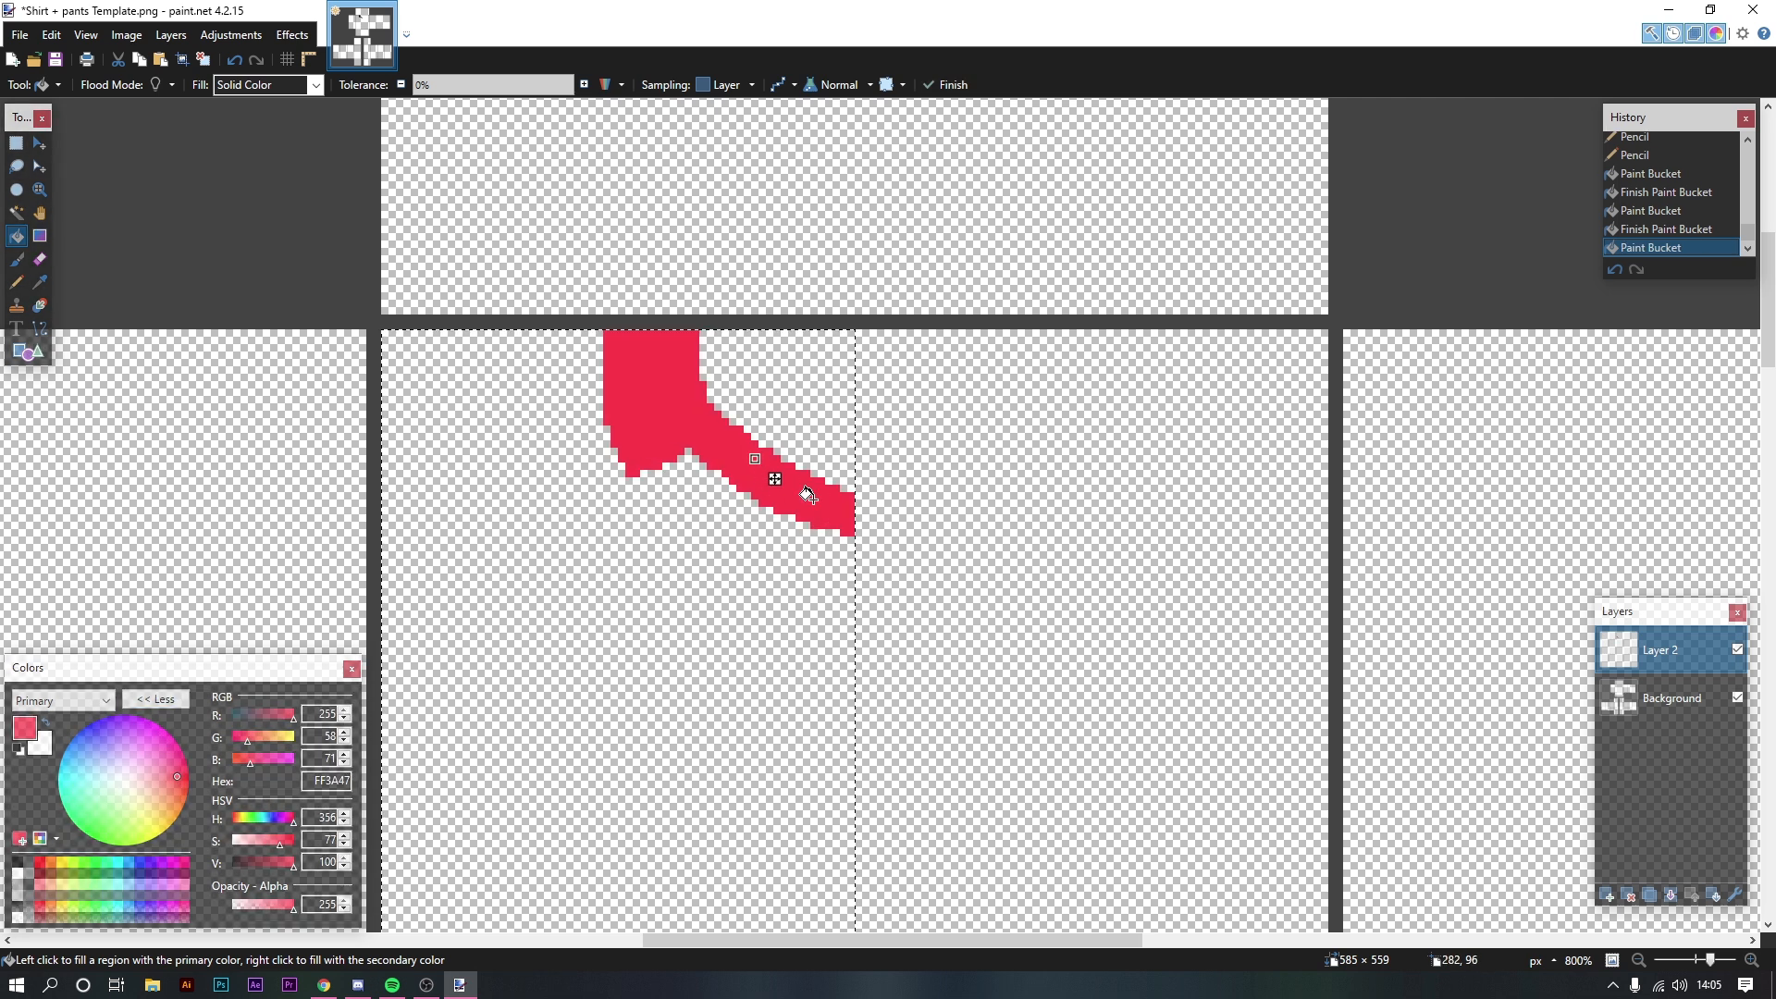
pyautogui.hotkey('ctrl', 'z')
pyautogui.hotkey('ctrl', 'z')
pyautogui.hotkey('ctrl', 'z')
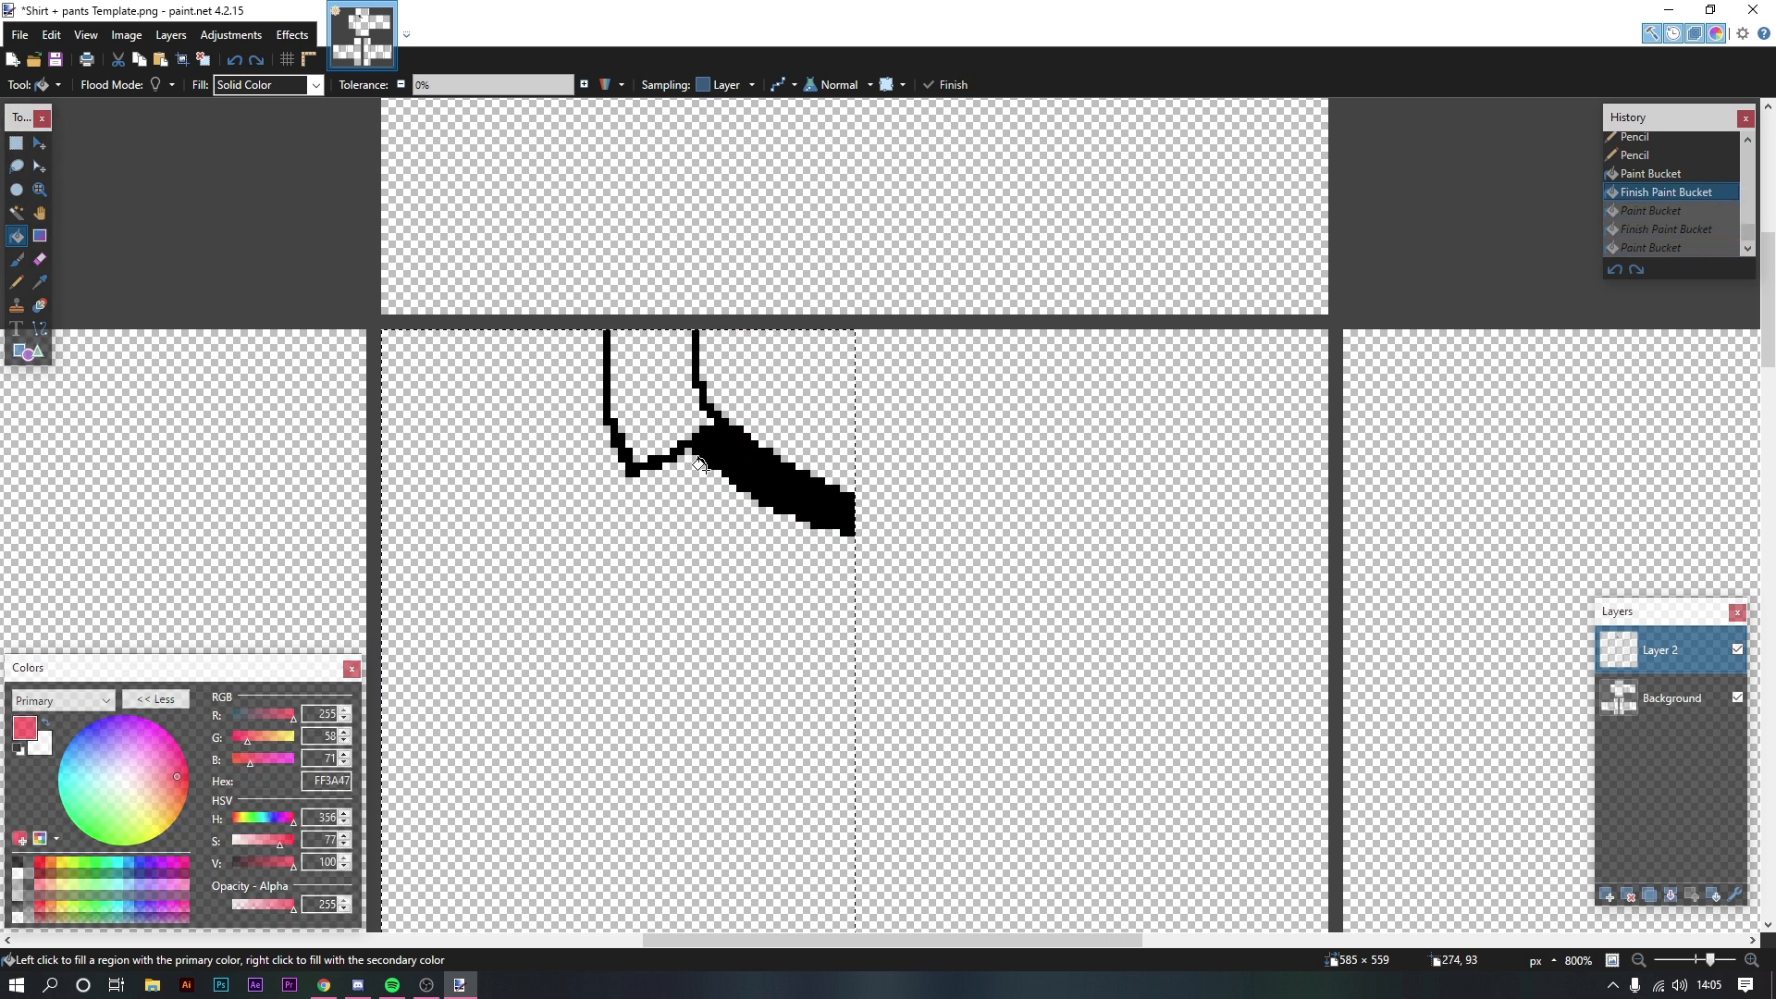
pyautogui.hotkey('ctrl', 'z')
pyautogui.hotkey('ctrl', 'z')
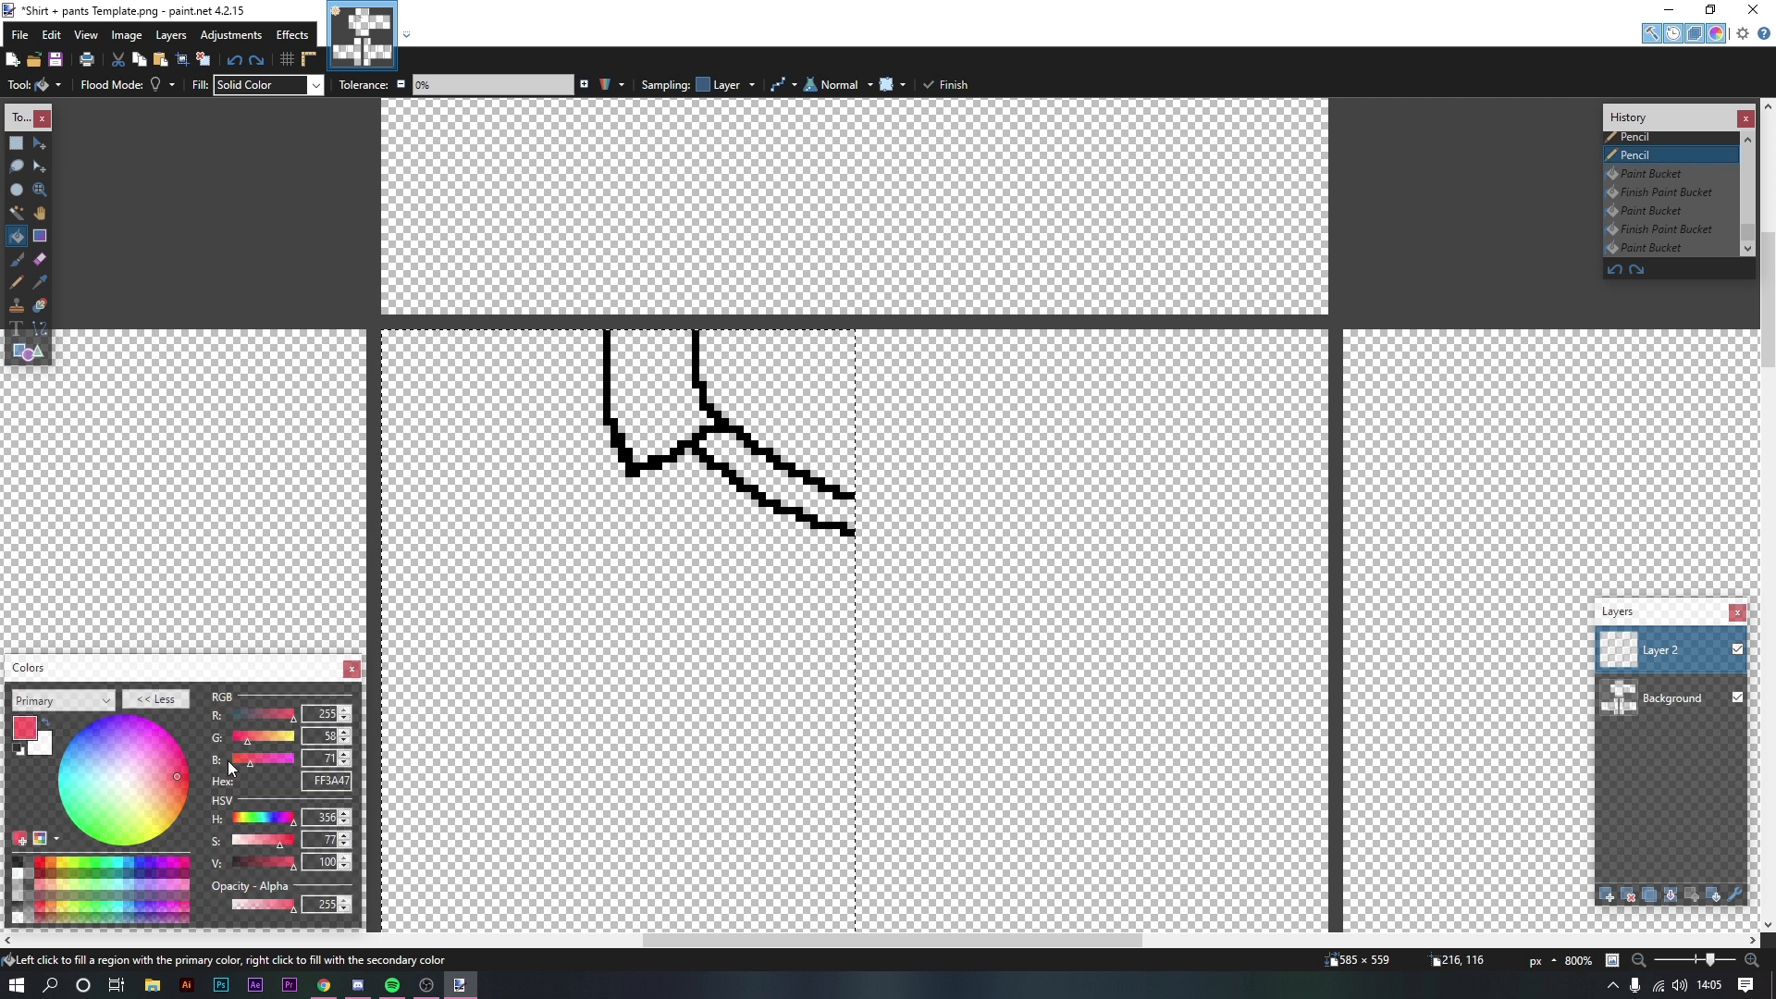
# Step: Sample the black outline colour, set its V value to 8, and fill the neckline band and collar flap with it
pyautogui.press('k')
pyautogui.click(699, 384)
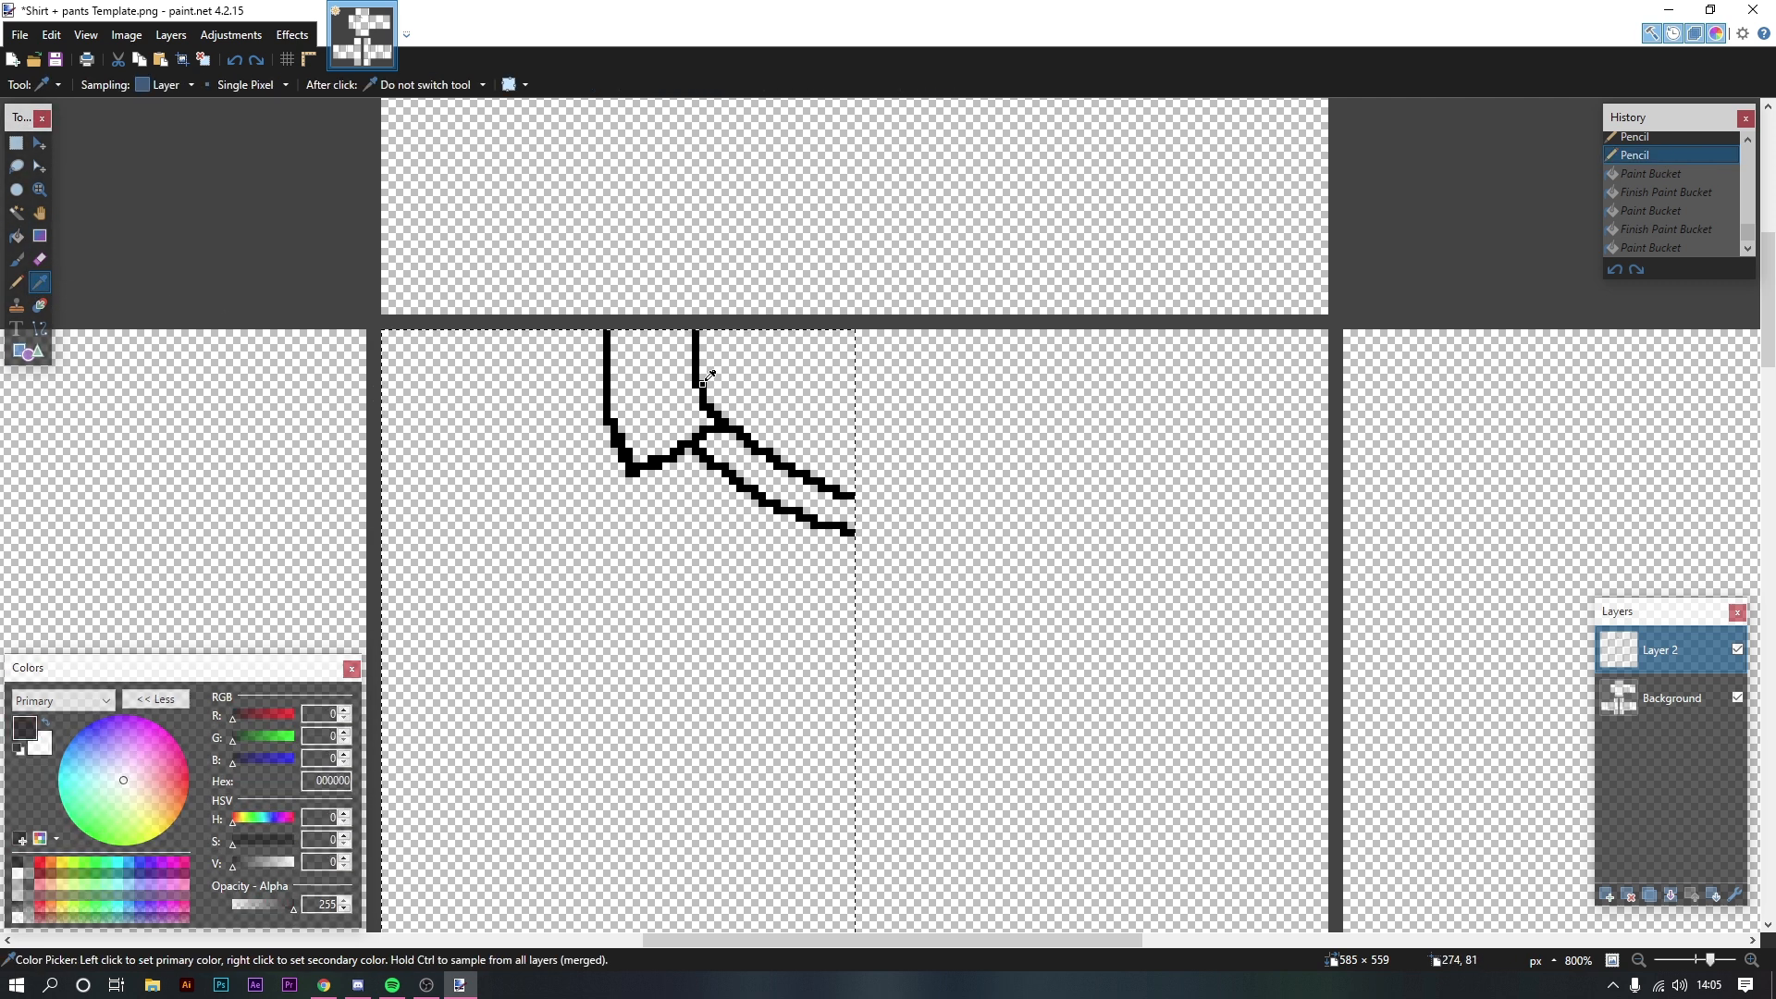
pyautogui.press('f')
pyautogui.moveTo(242, 671); pyautogui.dragTo(262, 671)
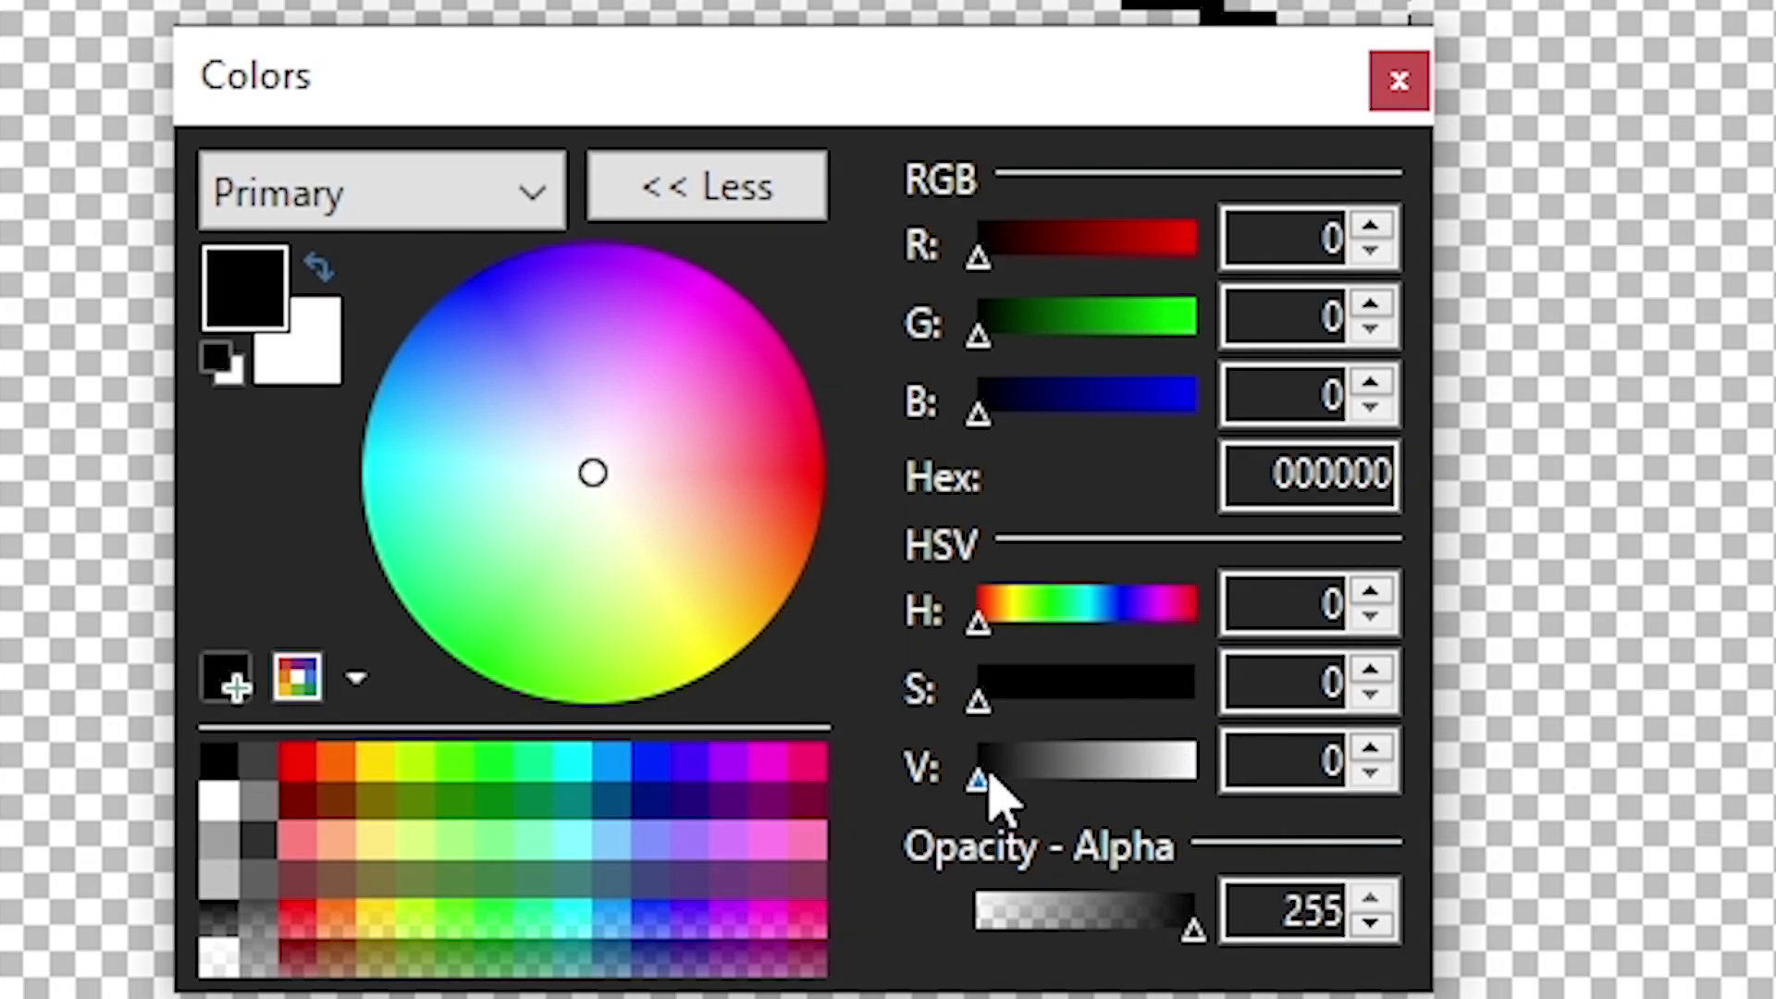
pyautogui.moveTo(985, 786); pyautogui.dragTo(773, 767)
pyautogui.click(1304, 754)
pyautogui.write('8')
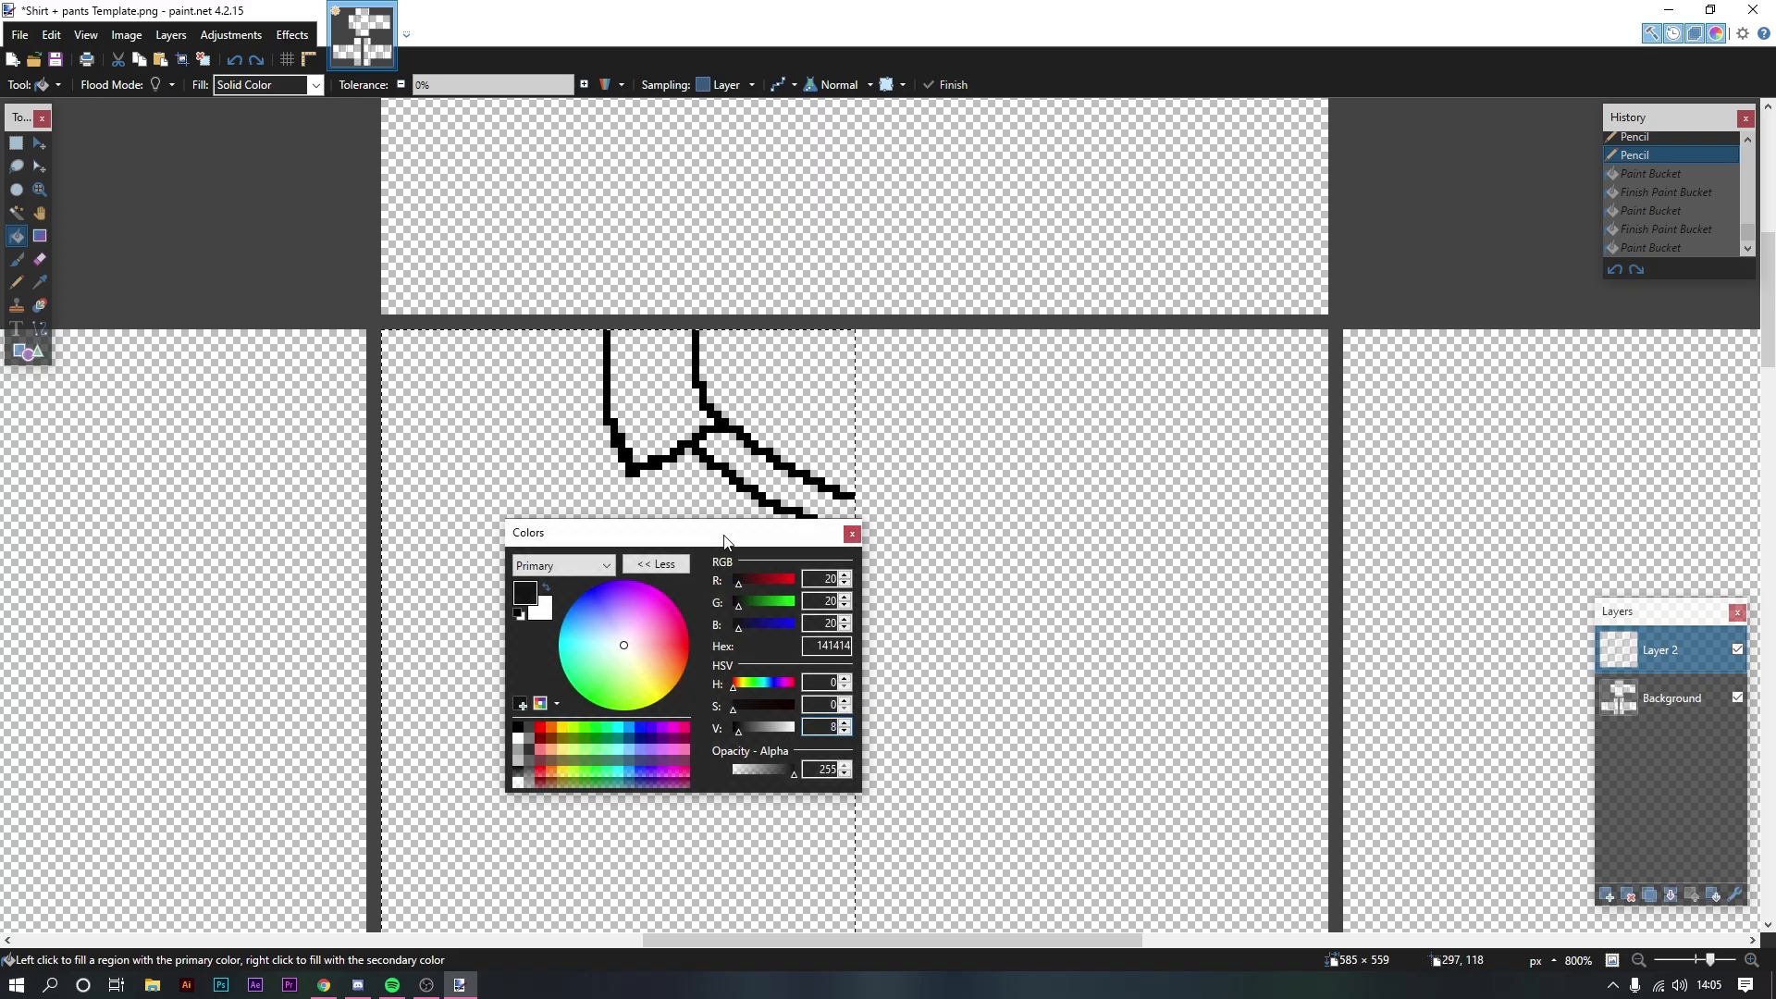
pyautogui.moveTo(725, 541); pyautogui.dragTo(330, 542)
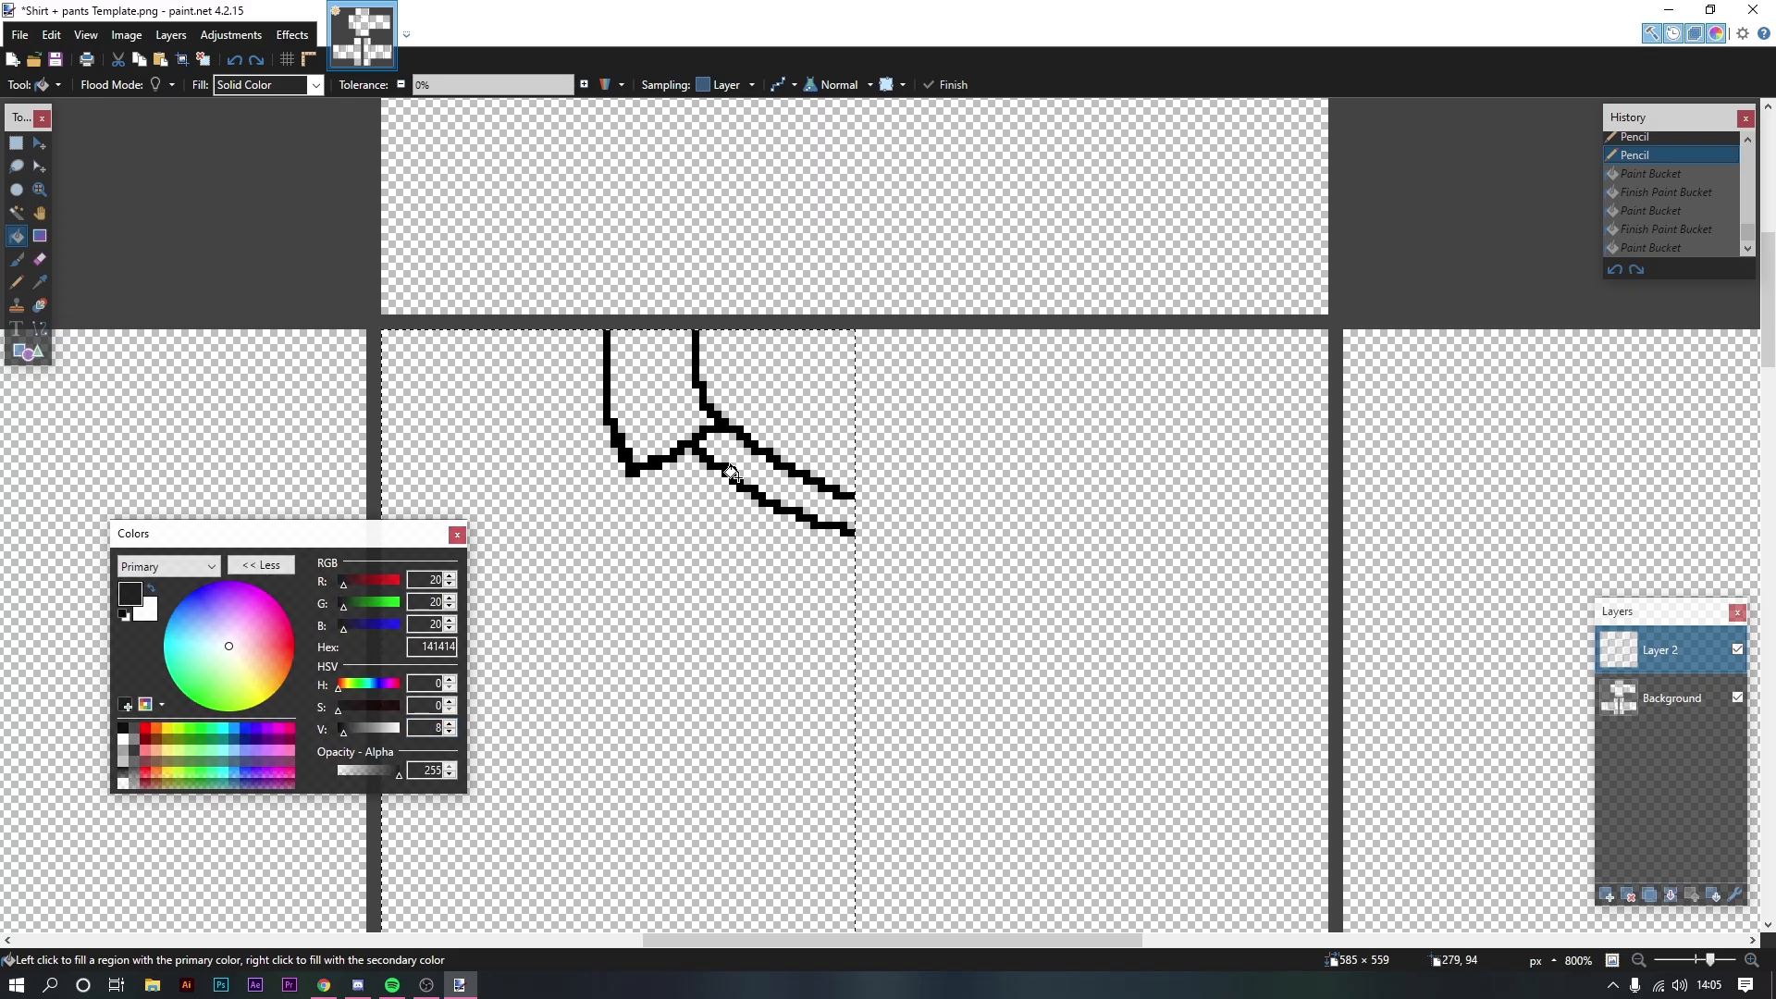
pyautogui.click(747, 460)
pyautogui.click(636, 392)
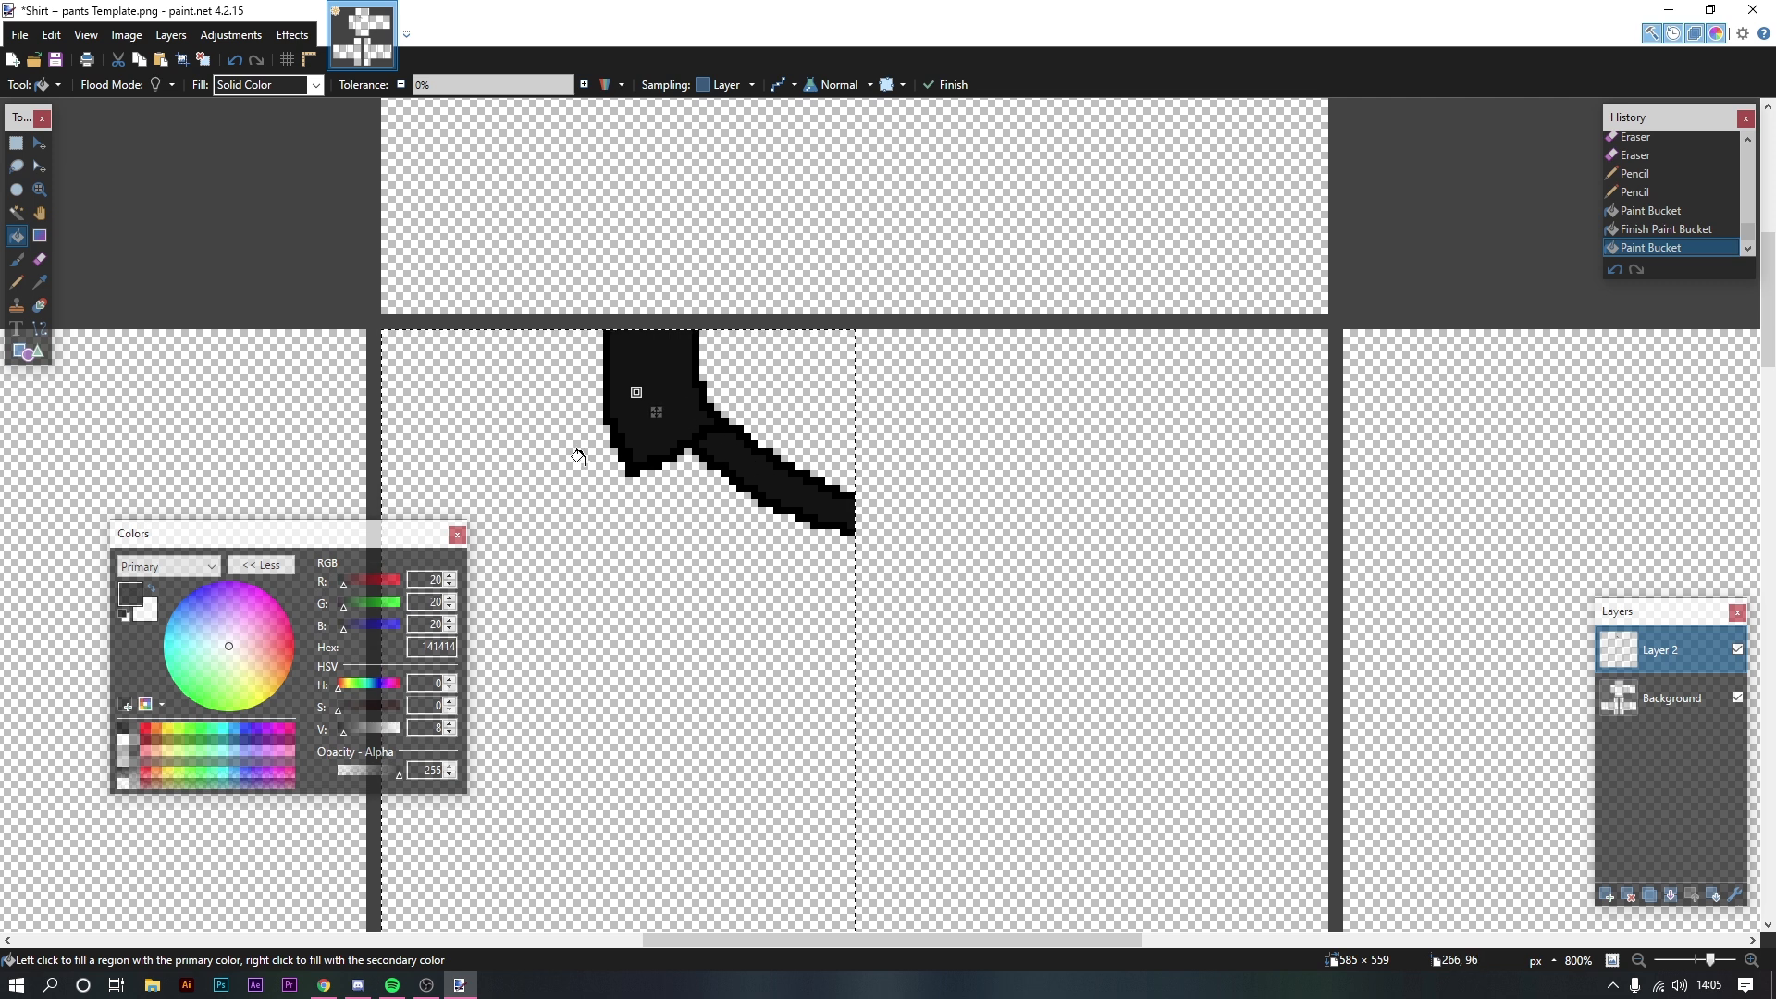
# Step: Switch to the browser to examine the collar on the enlarged orange haikyuu jersey reference image, and return to paint.net
pyautogui.click(15, 282)
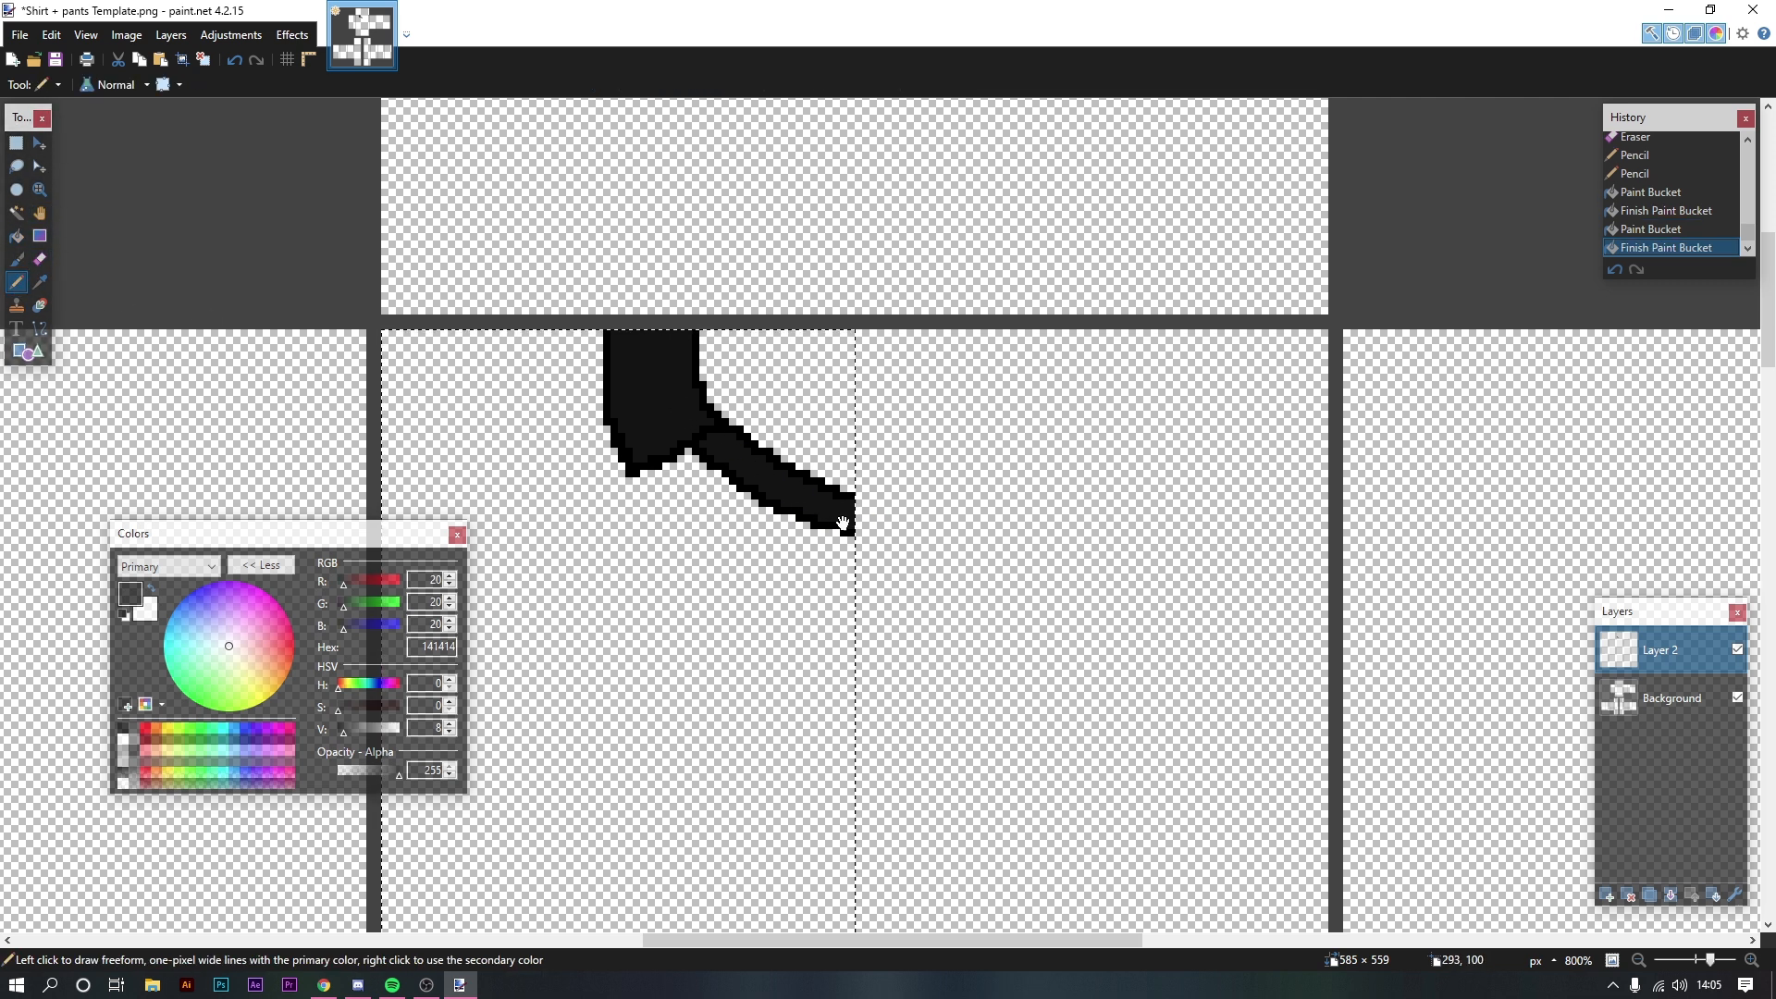
pyautogui.moveTo(842, 524); pyautogui.dragTo(814, 273)
pyautogui.moveTo(687, 156); pyautogui.dragTo(709, 464)
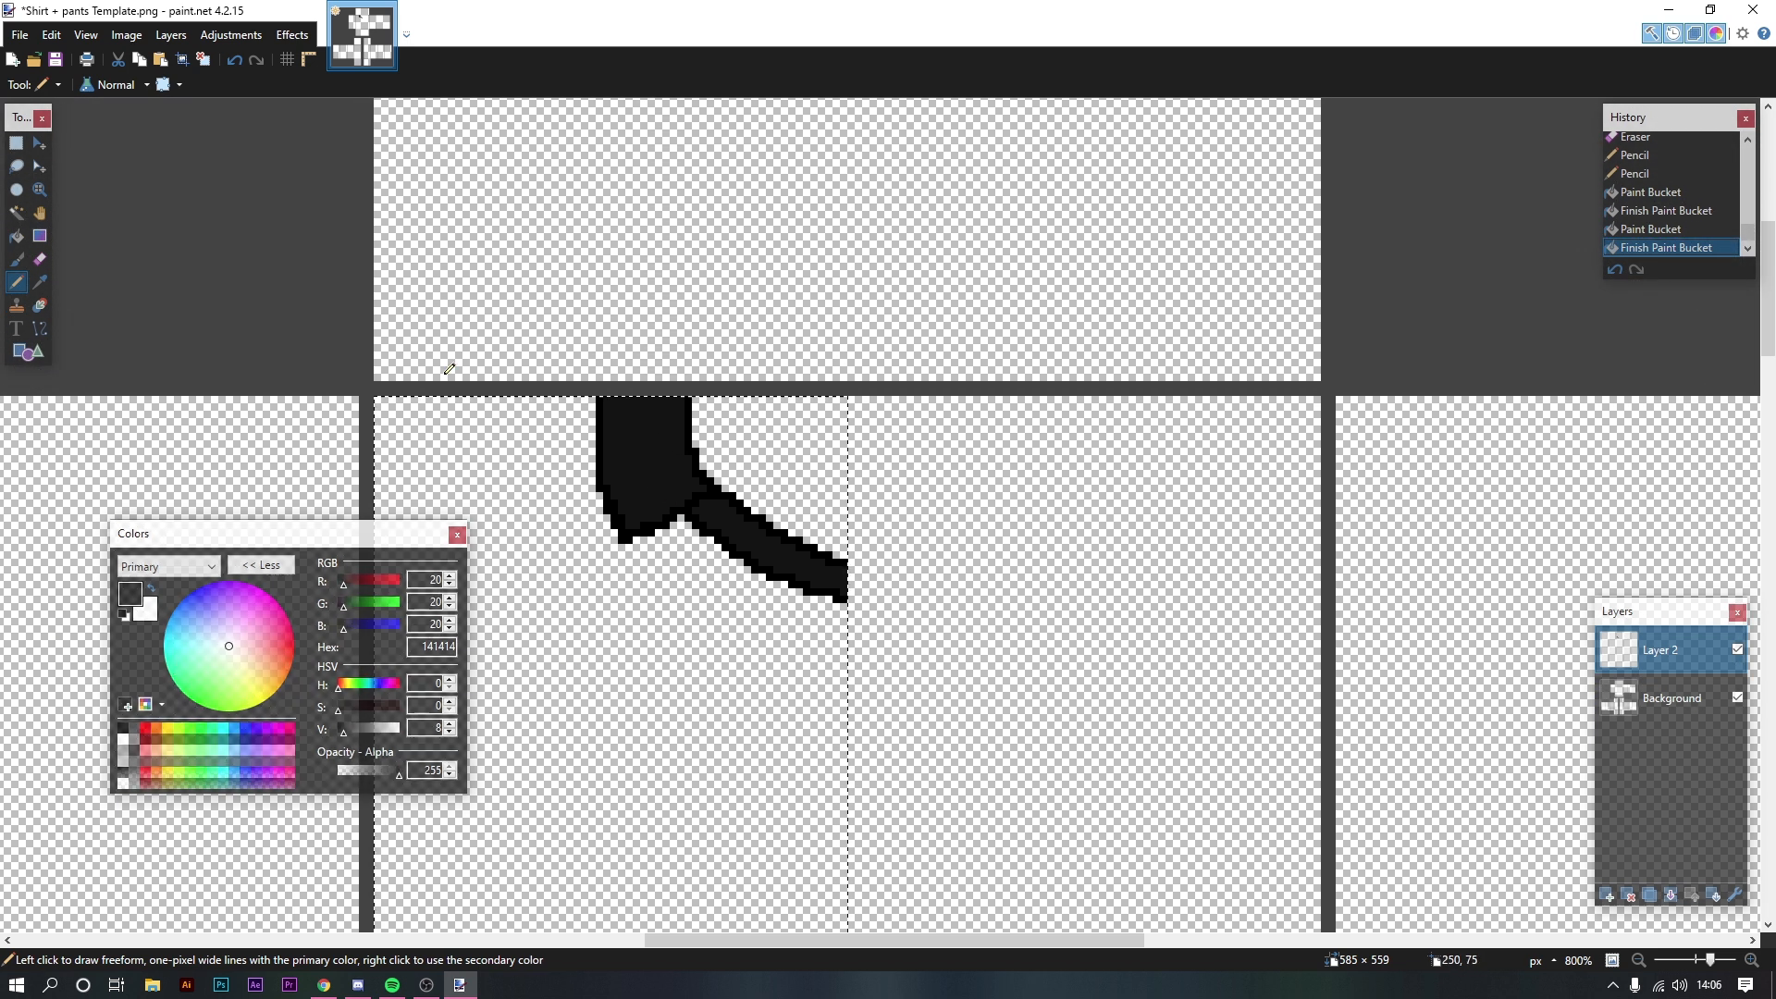
pyautogui.click(16, 236)
pyautogui.click(16, 282)
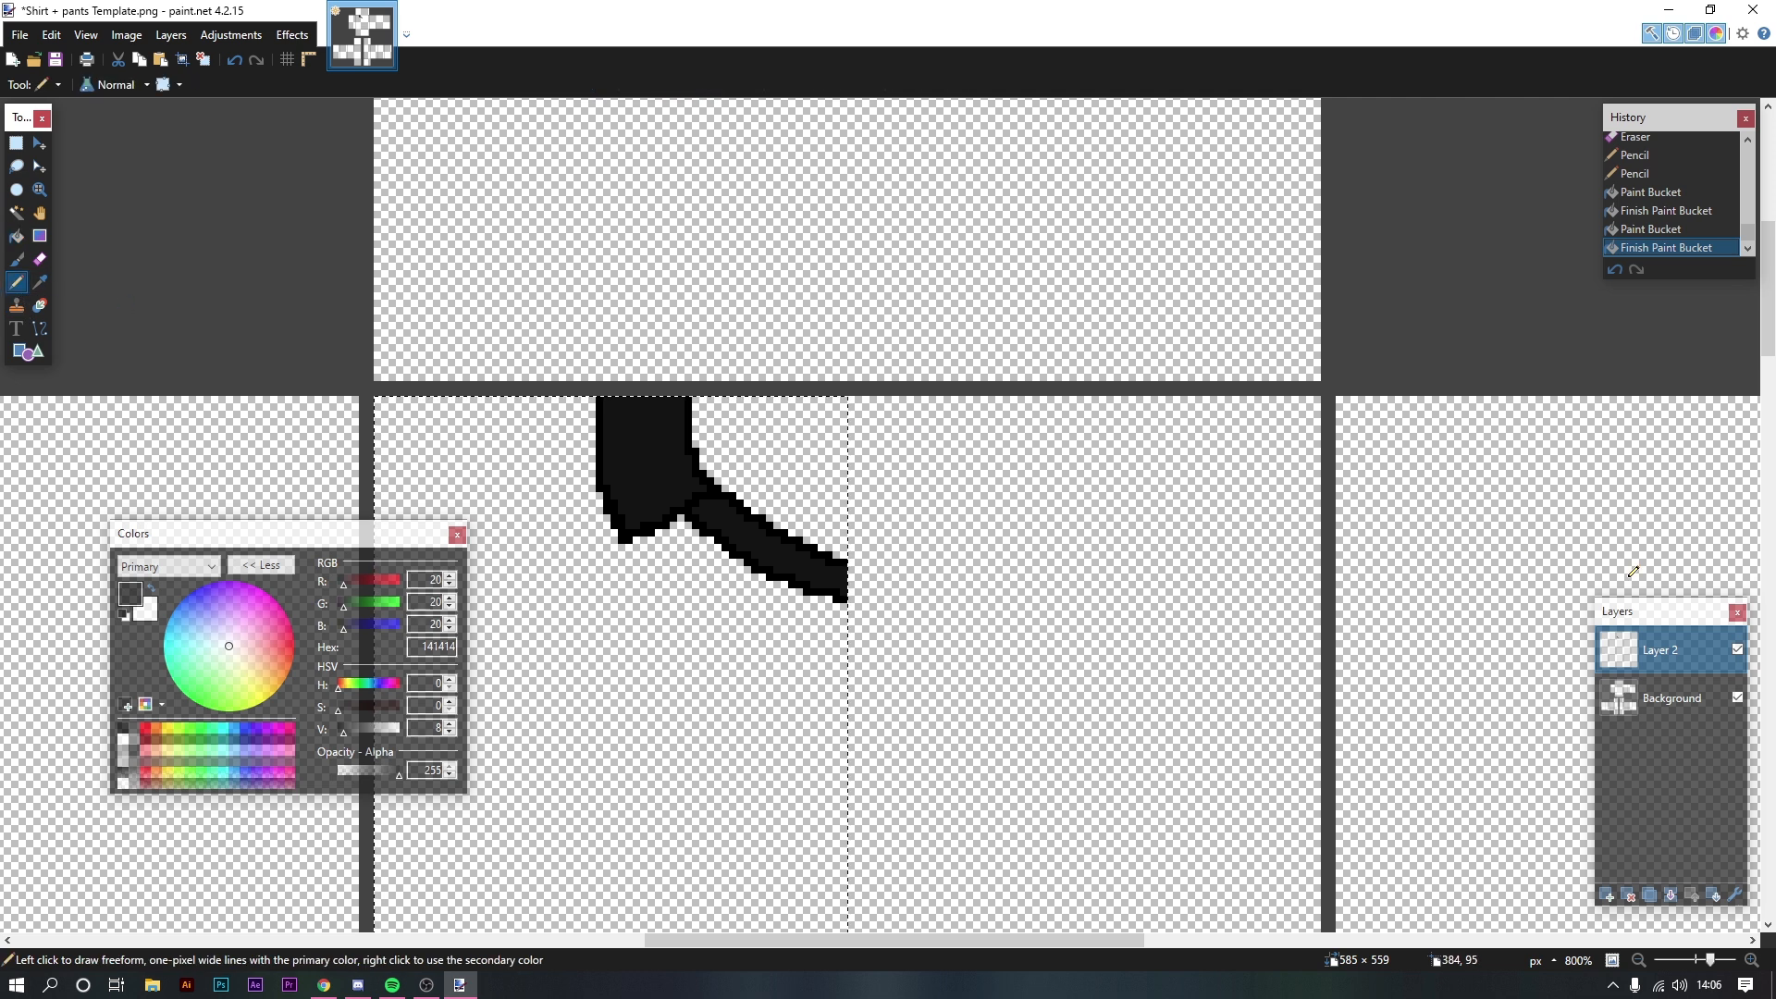
pyautogui.scroll(-1, 908, 483)
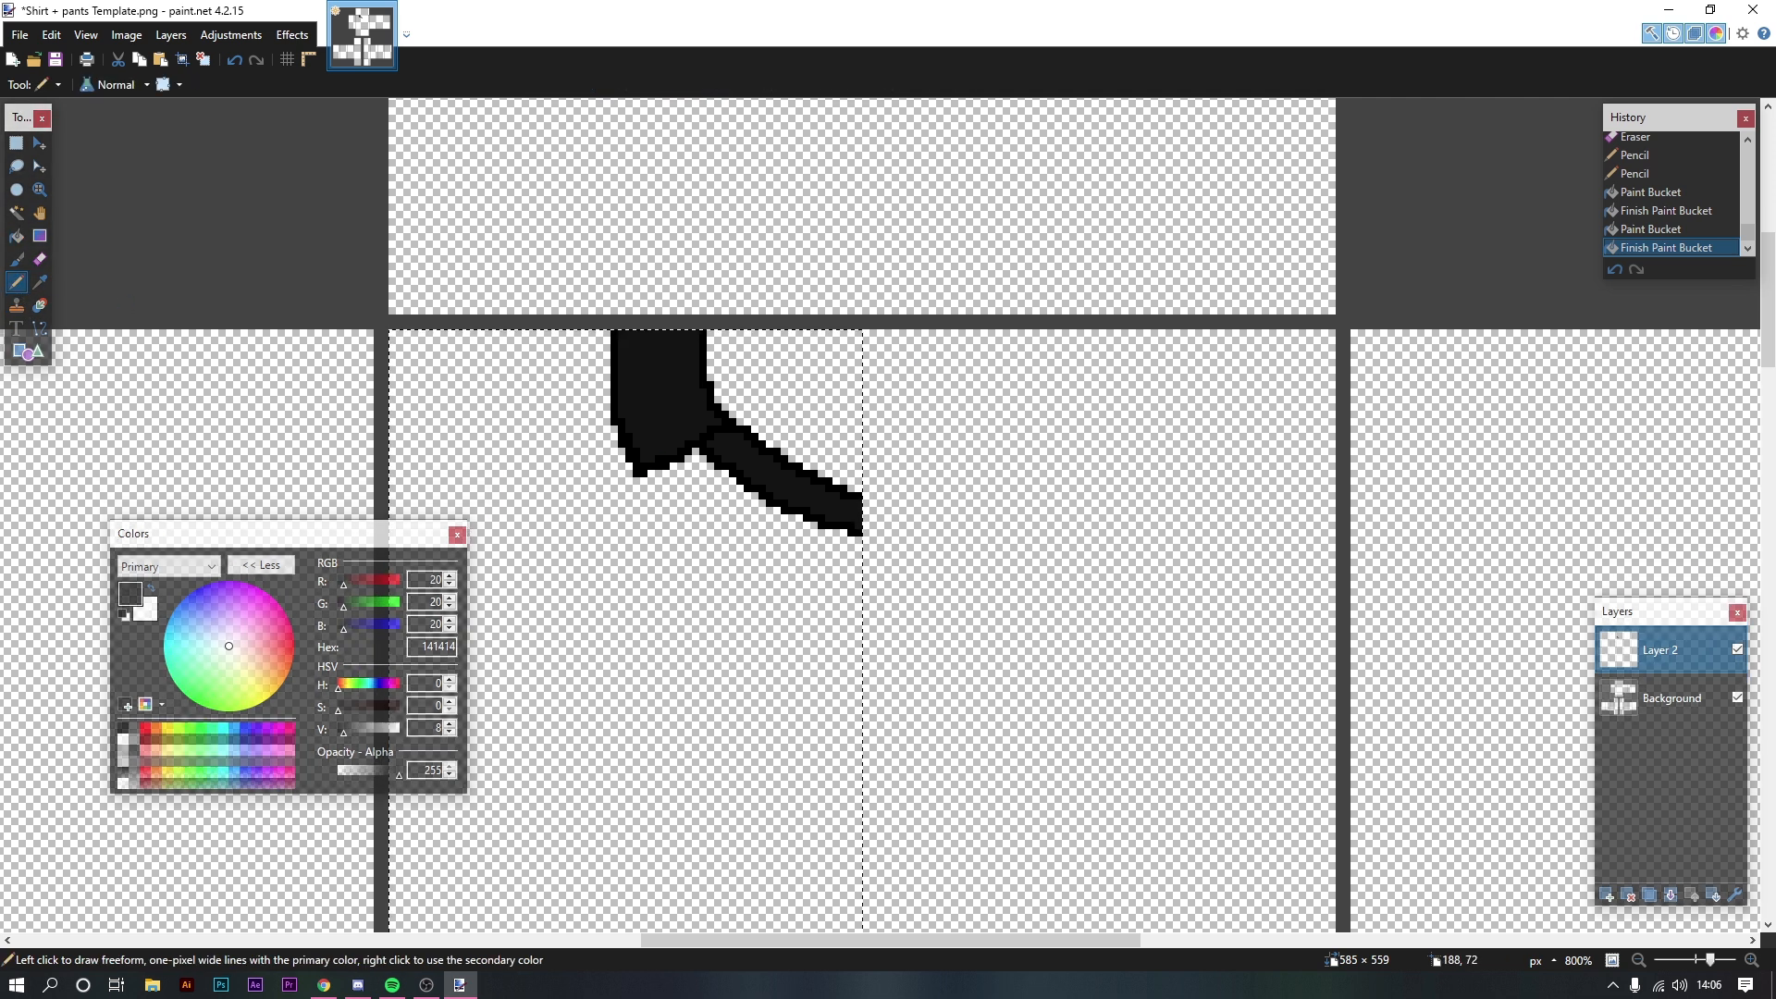
pyautogui.hotkey('alt', 'Tab')
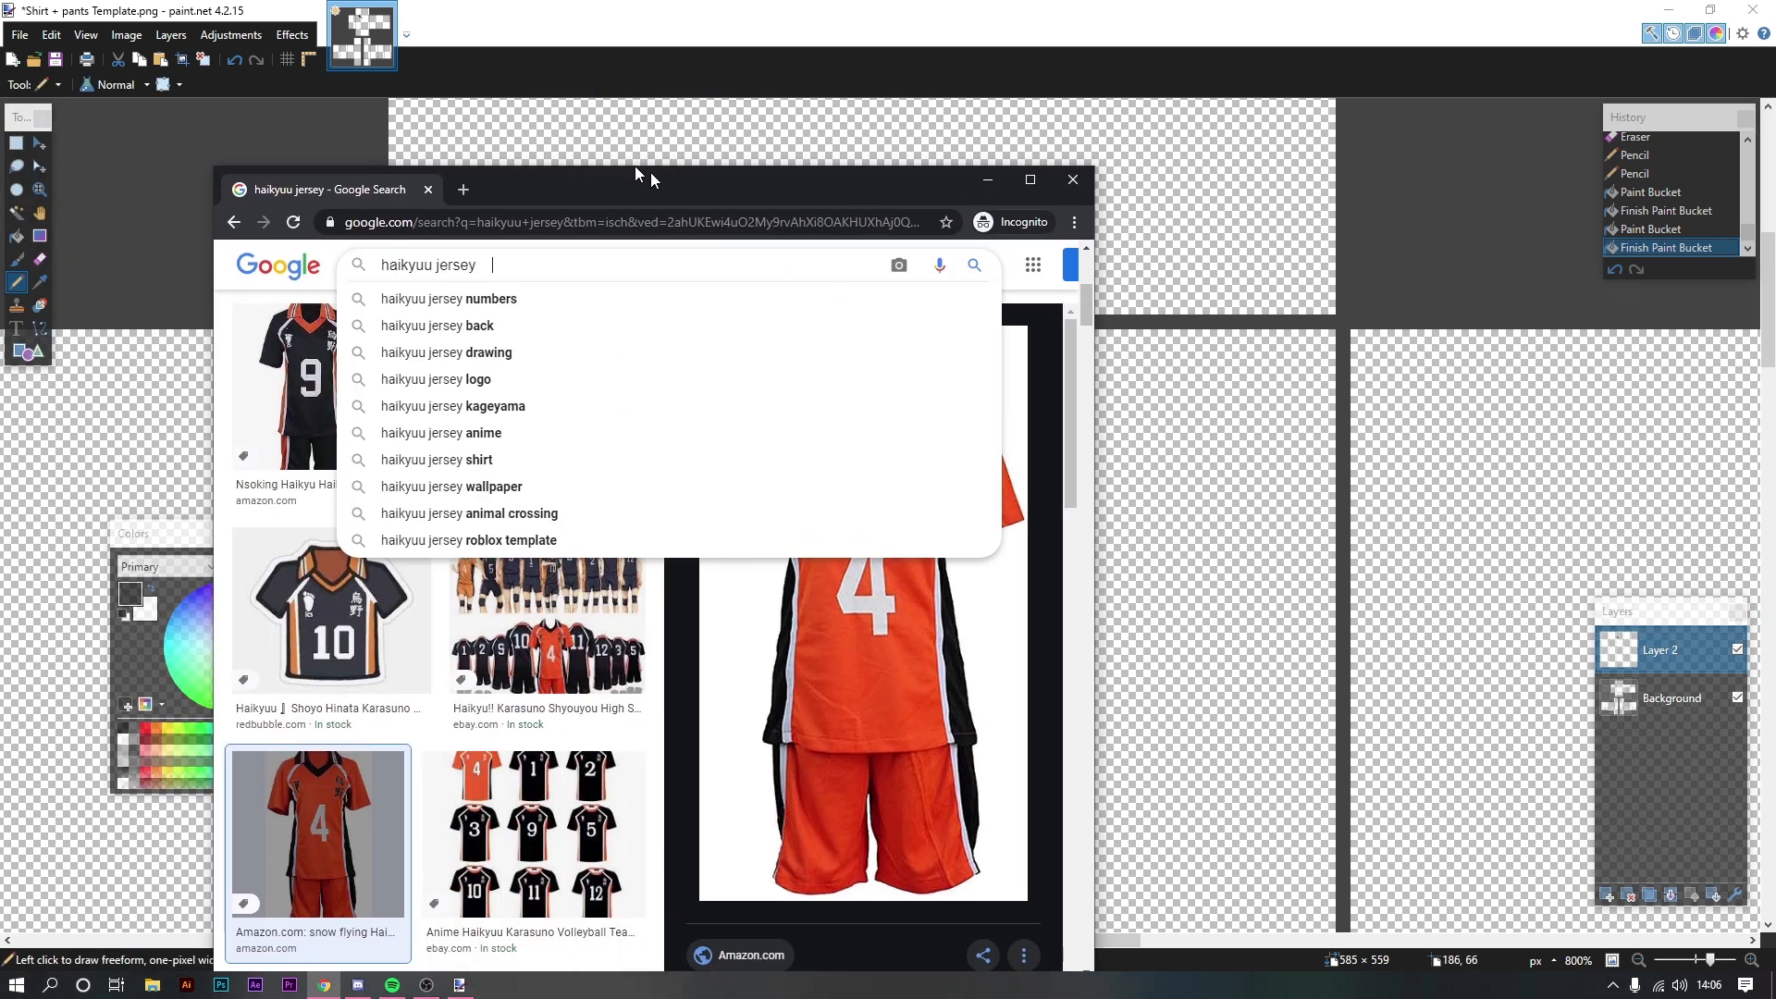
pyautogui.click(862, 258)
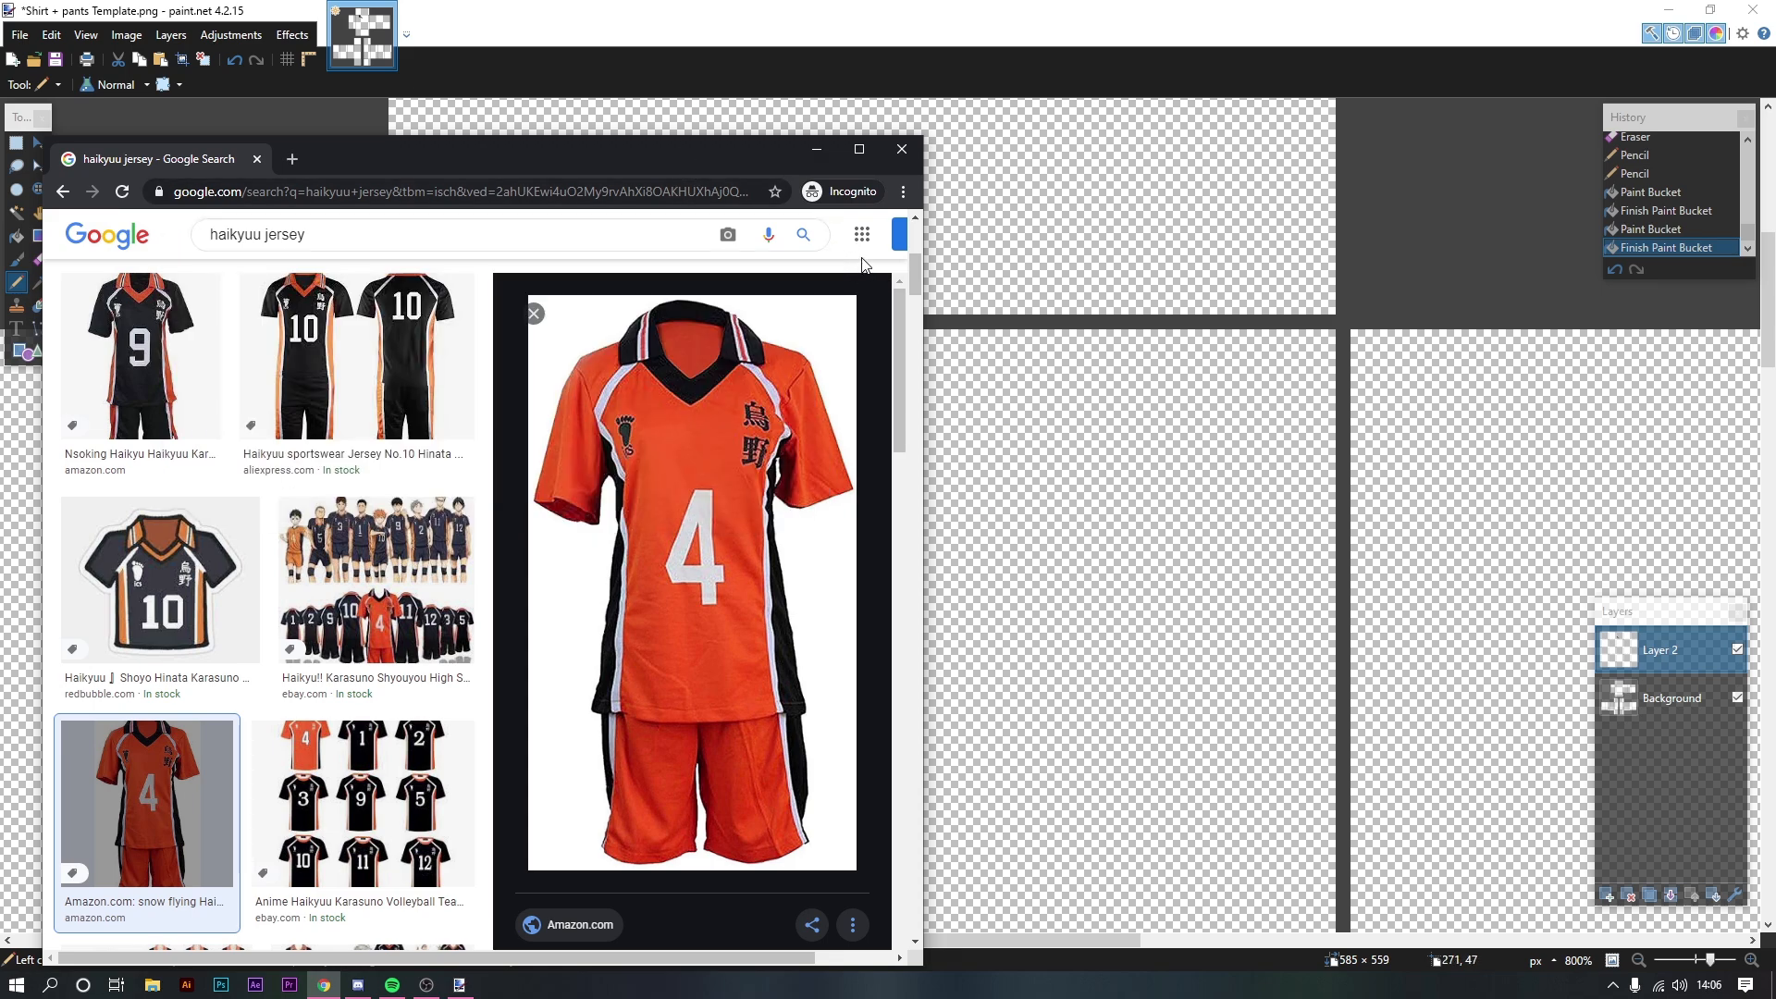
pyautogui.click(816, 149)
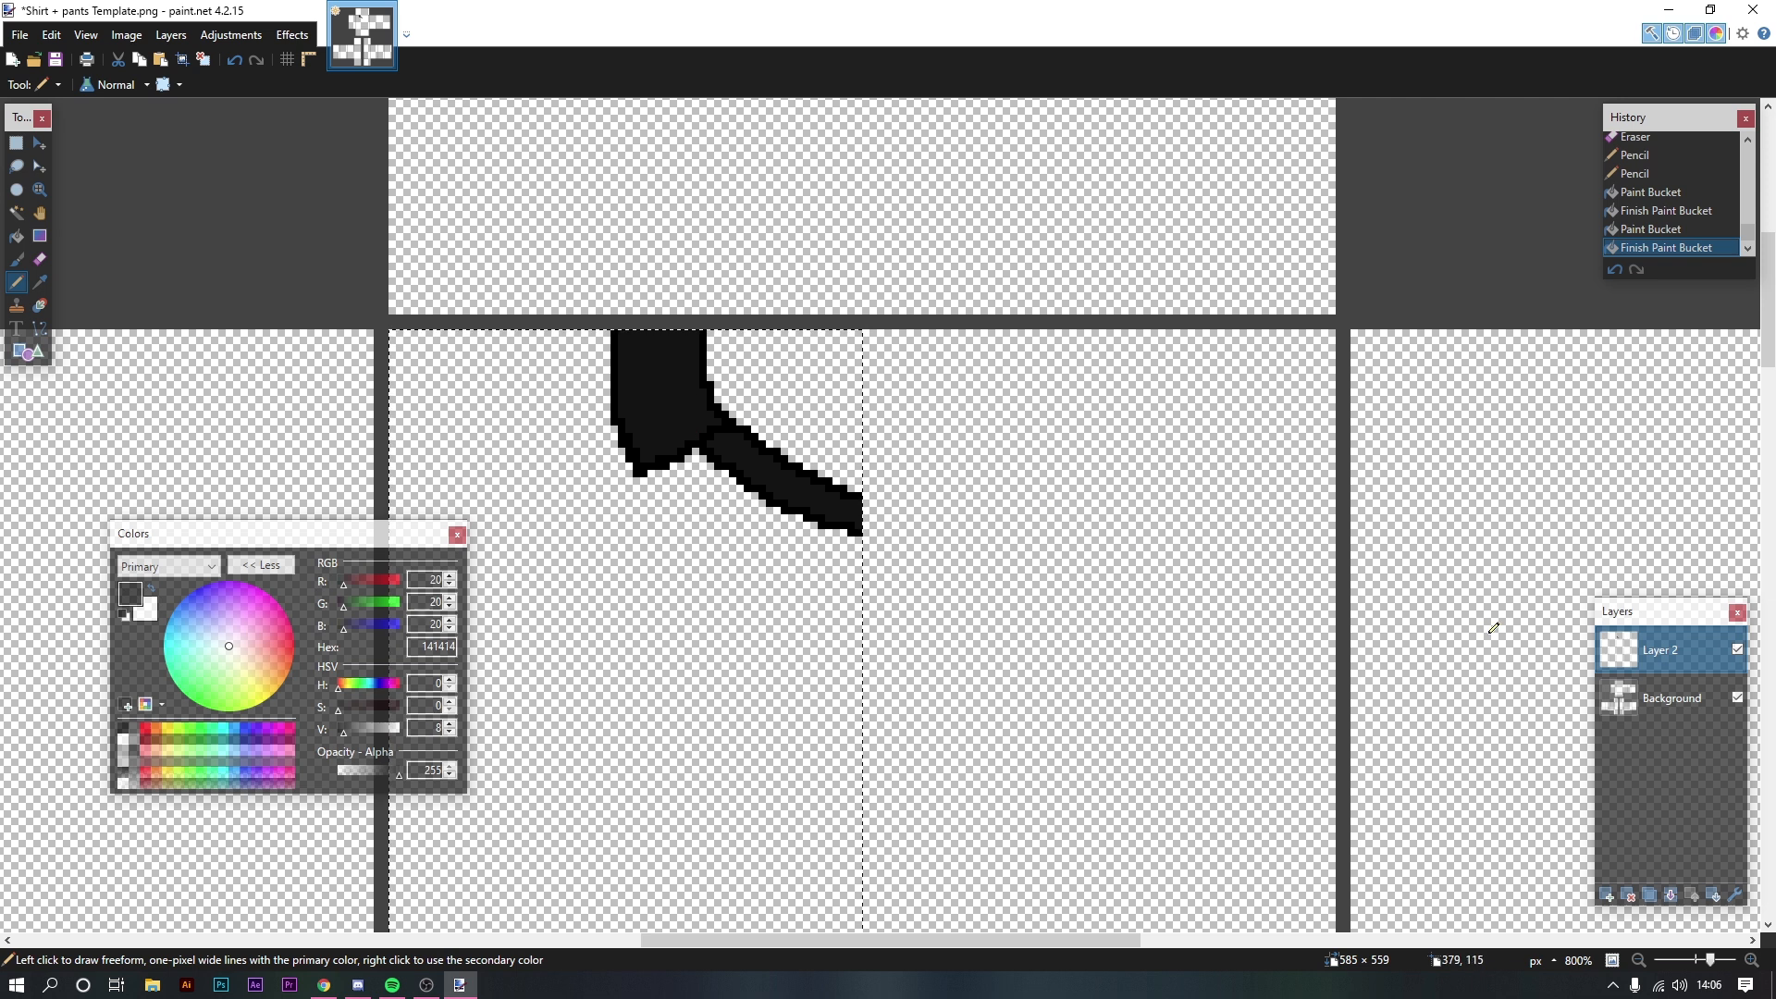
# Step: Swap the primary colour to white FFFFFF and draw a stripe down the middle of the black collar flap with the Pencil
pyautogui.press('x')
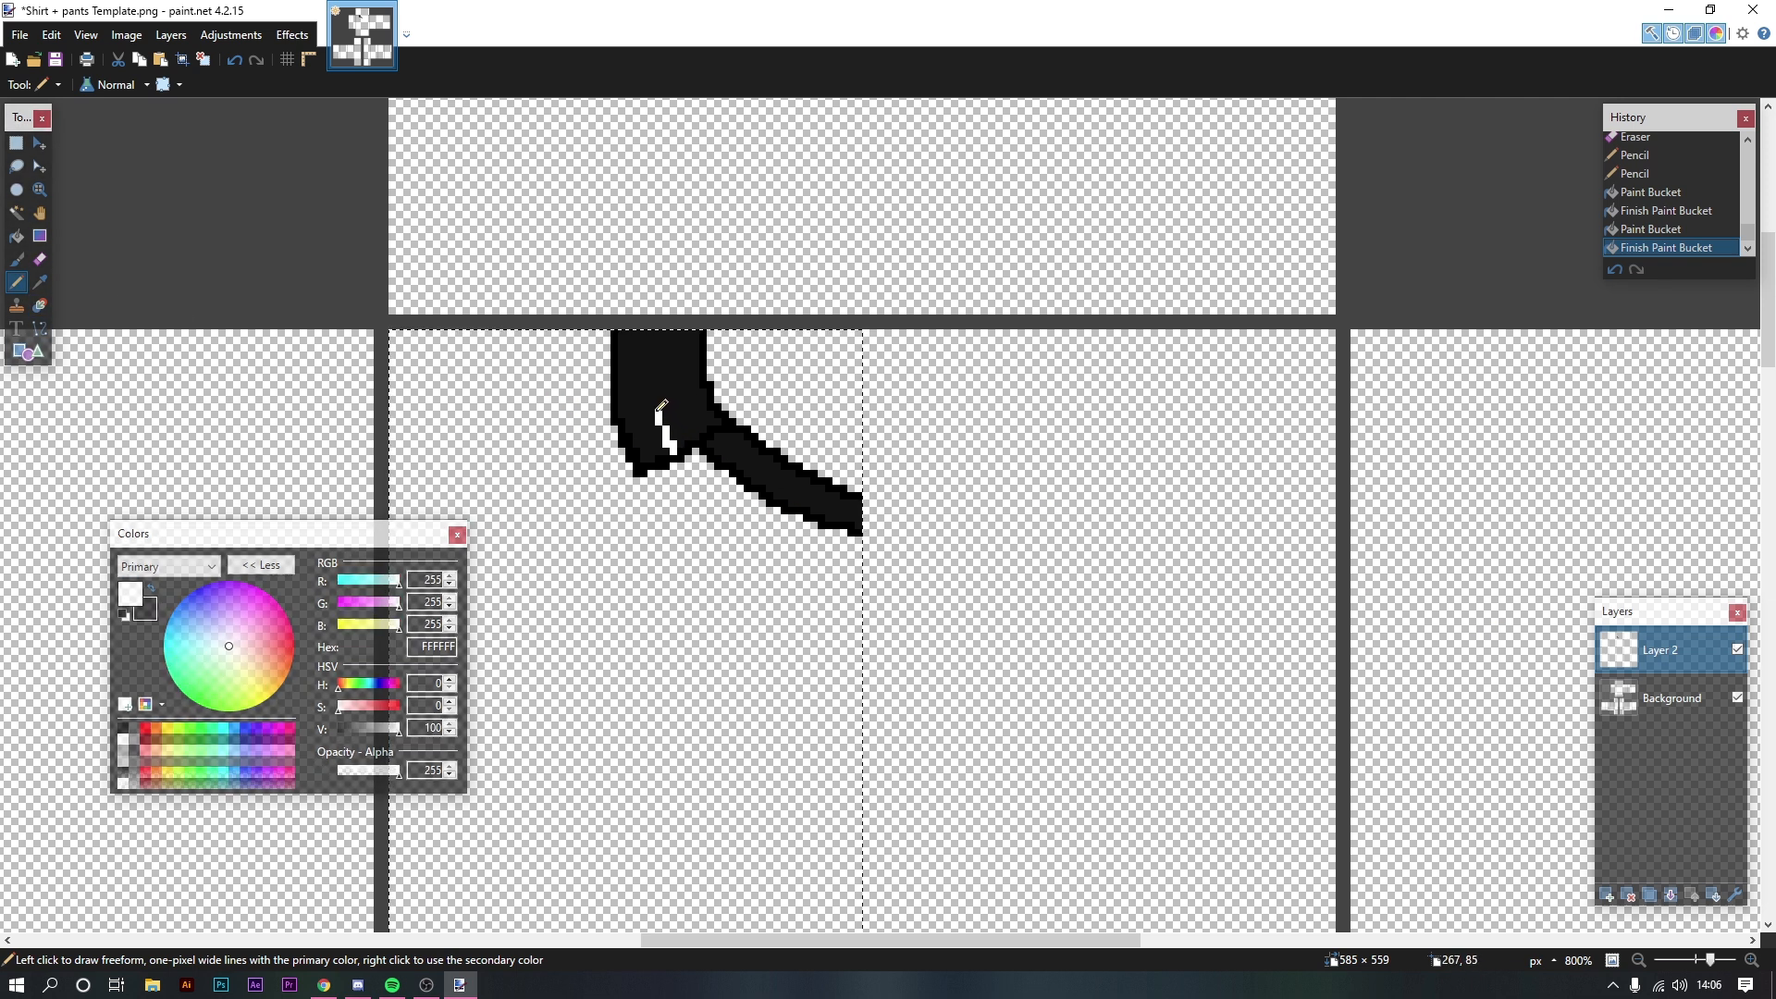
pyautogui.moveTo(661, 406); pyautogui.dragTo(650, 370)
pyautogui.moveTo(659, 301); pyautogui.dragTo(657, 316)
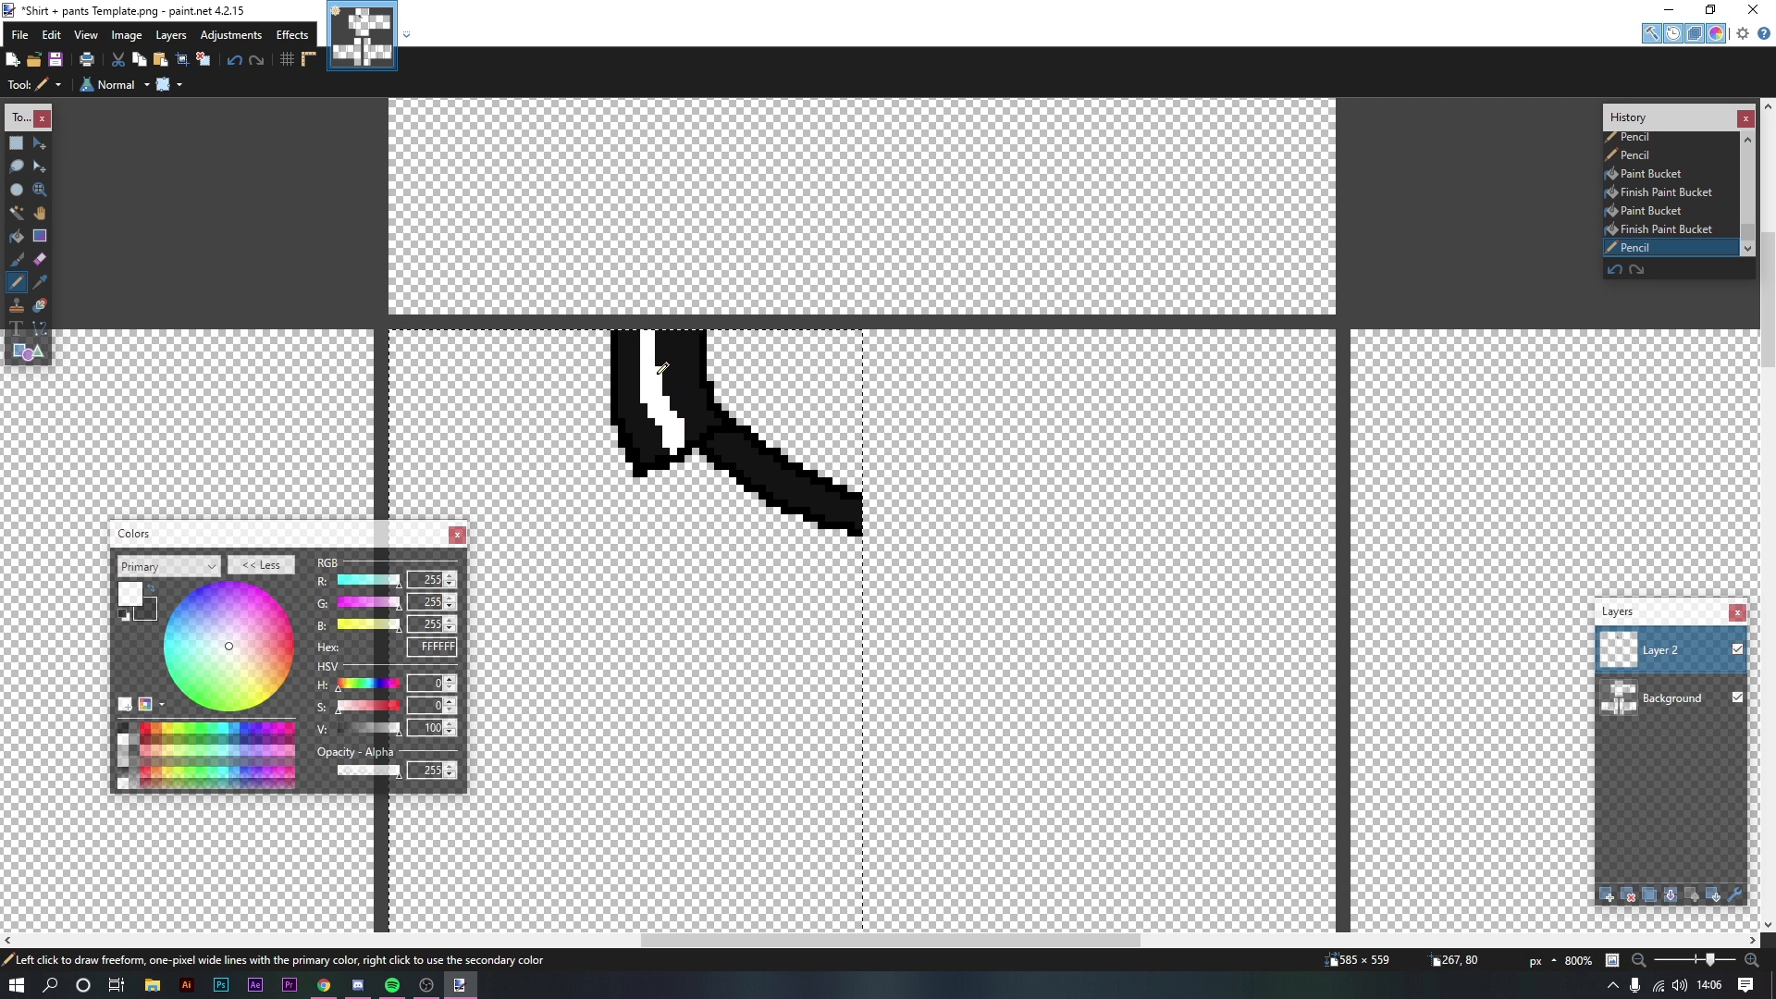
pyautogui.moveTo(666, 321); pyautogui.dragTo(775, 341)
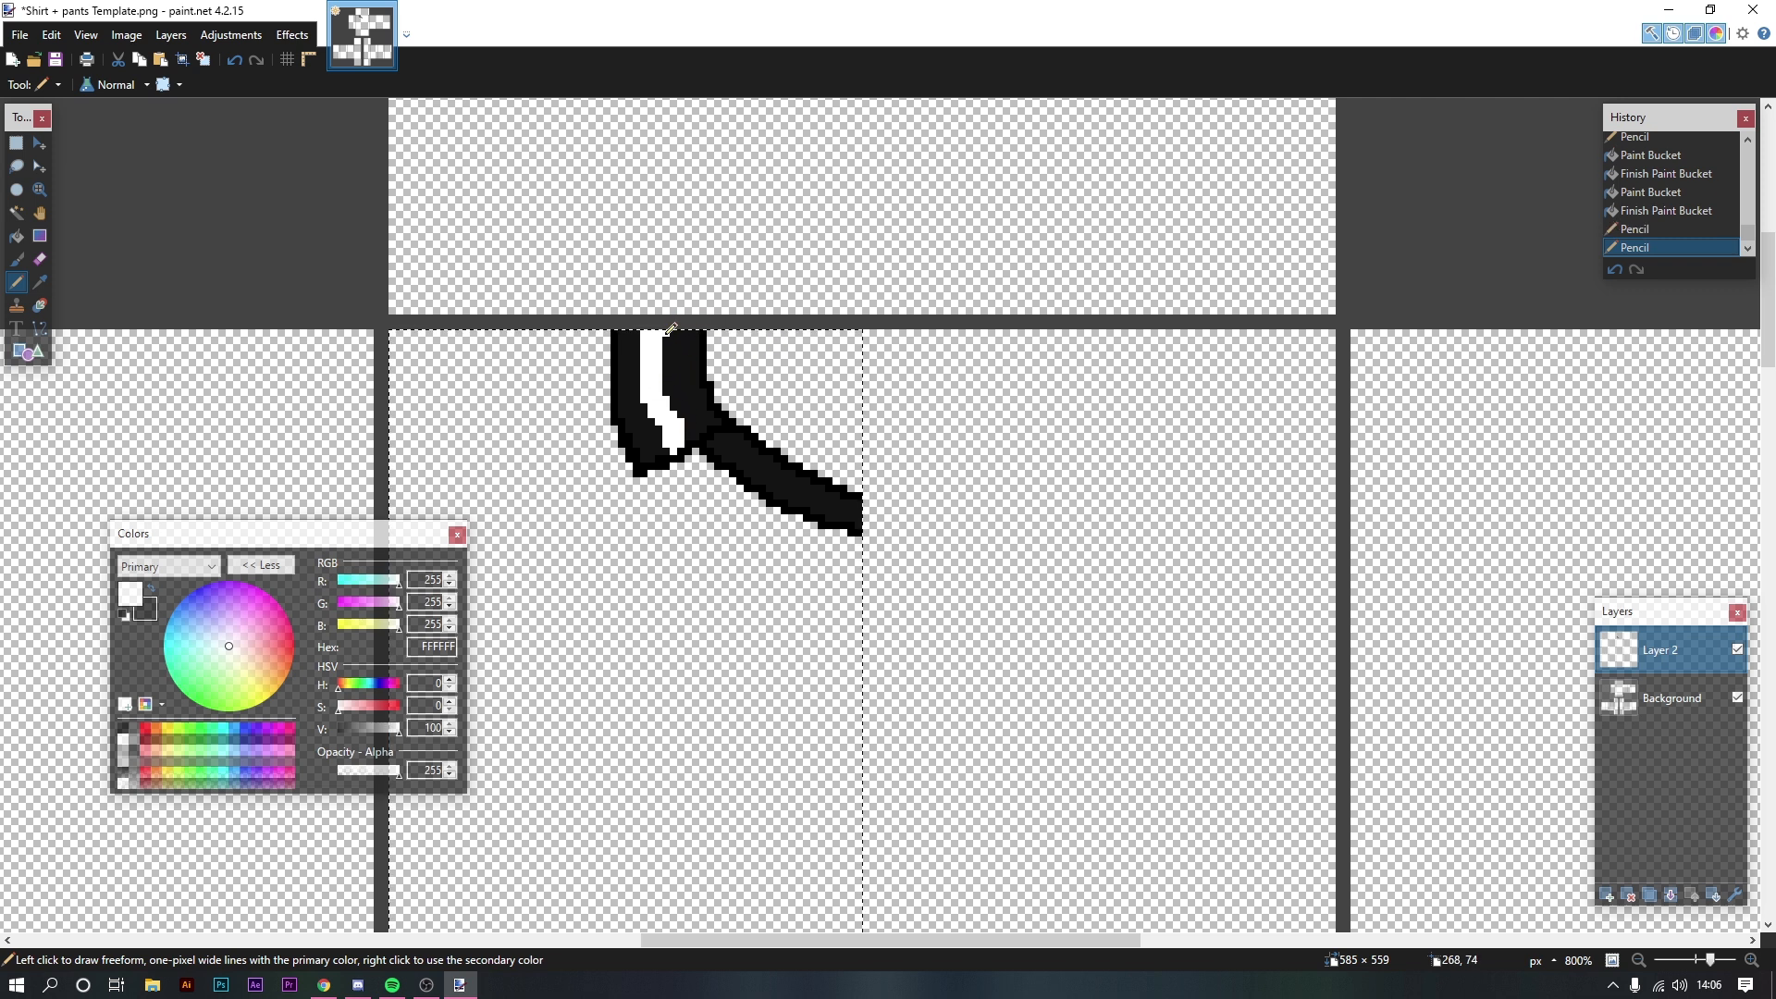
pyautogui.click(694, 430)
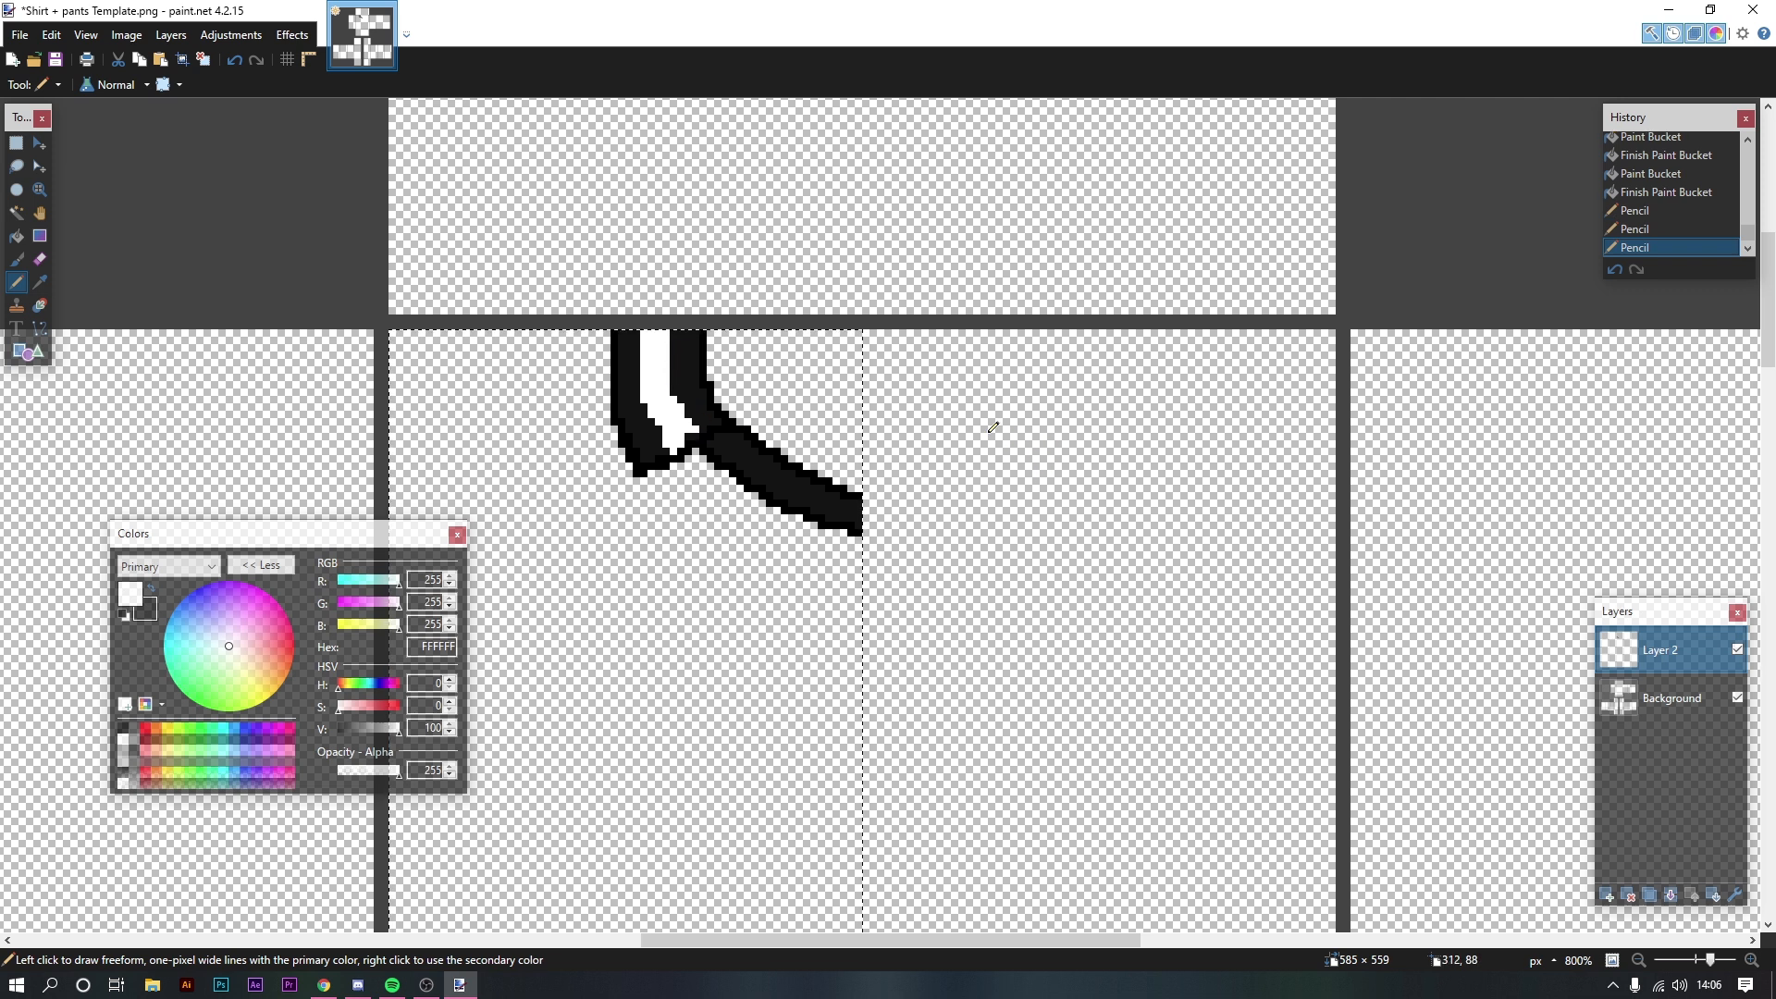
# Step: Following the reference jersey in the browser, draw an orange-red FF5126 line down the middle of the white collar stripe with the Pencil
pyautogui.moveTo(992, 427)
pyautogui.mouseDown()
pyautogui.moveTo(943, 432)
pyautogui.moveTo(986, 390)
pyautogui.mouseUp()
pyautogui.hotkey('alt', 'Tab')
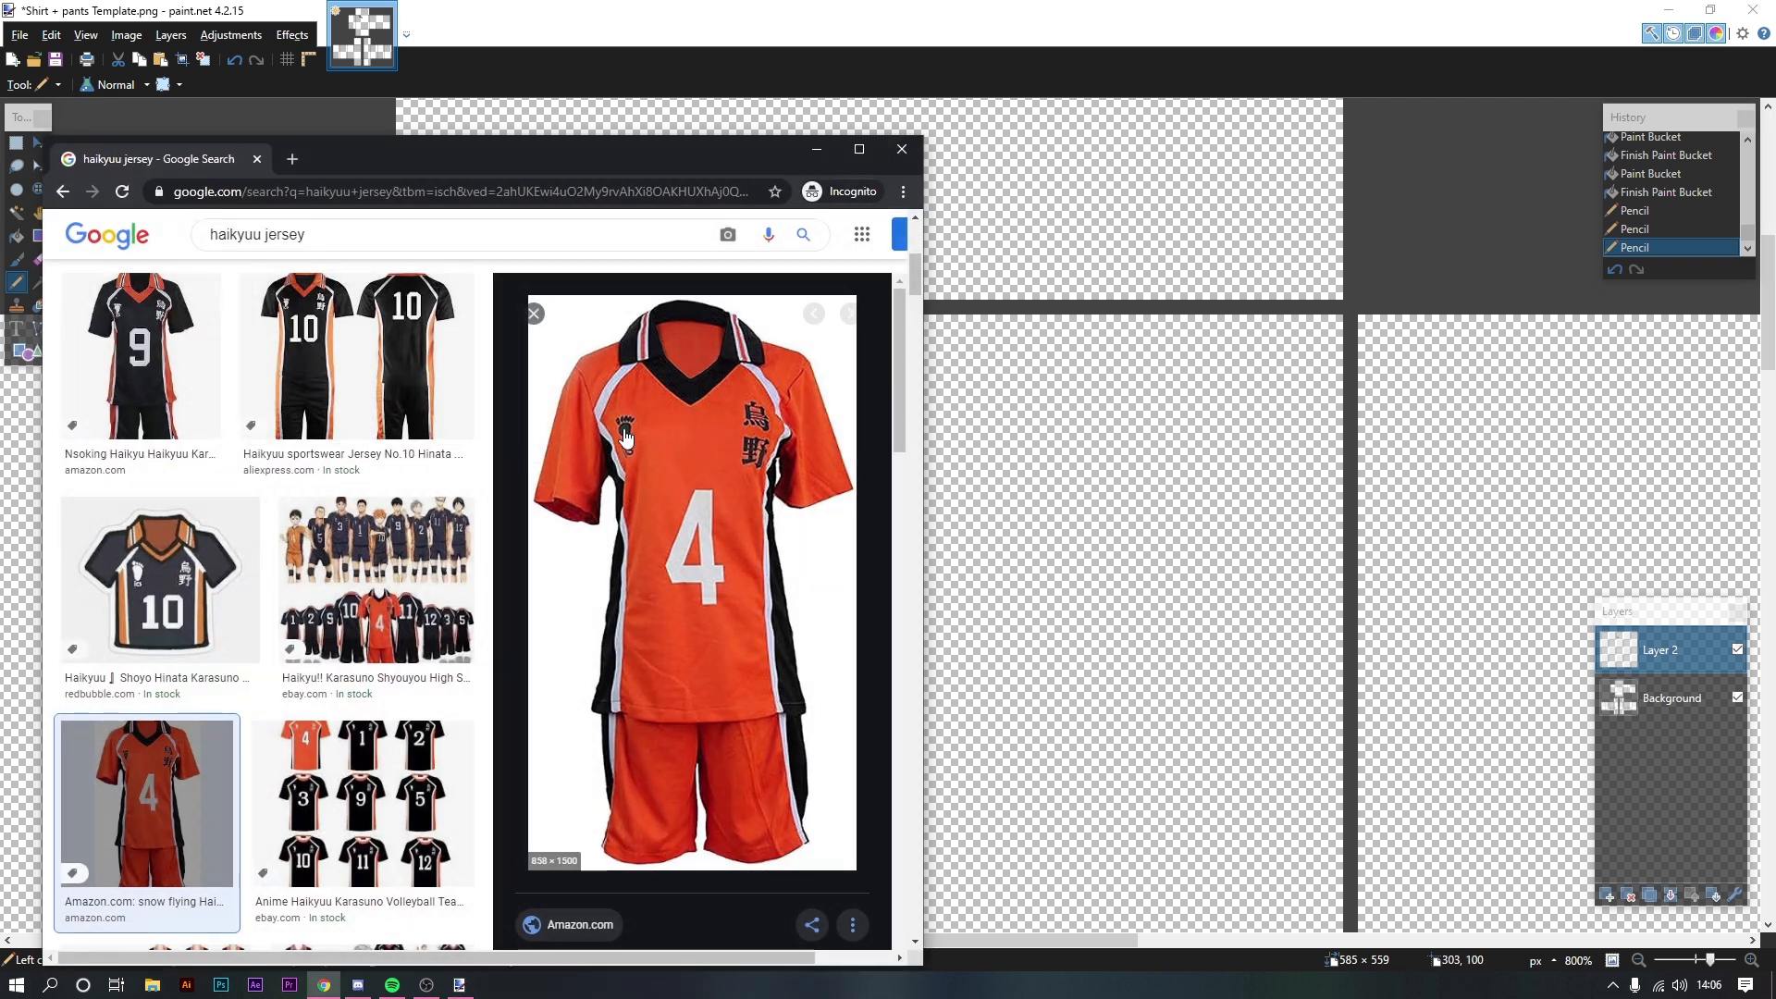
pyautogui.hotkey('alt', 'Tab')
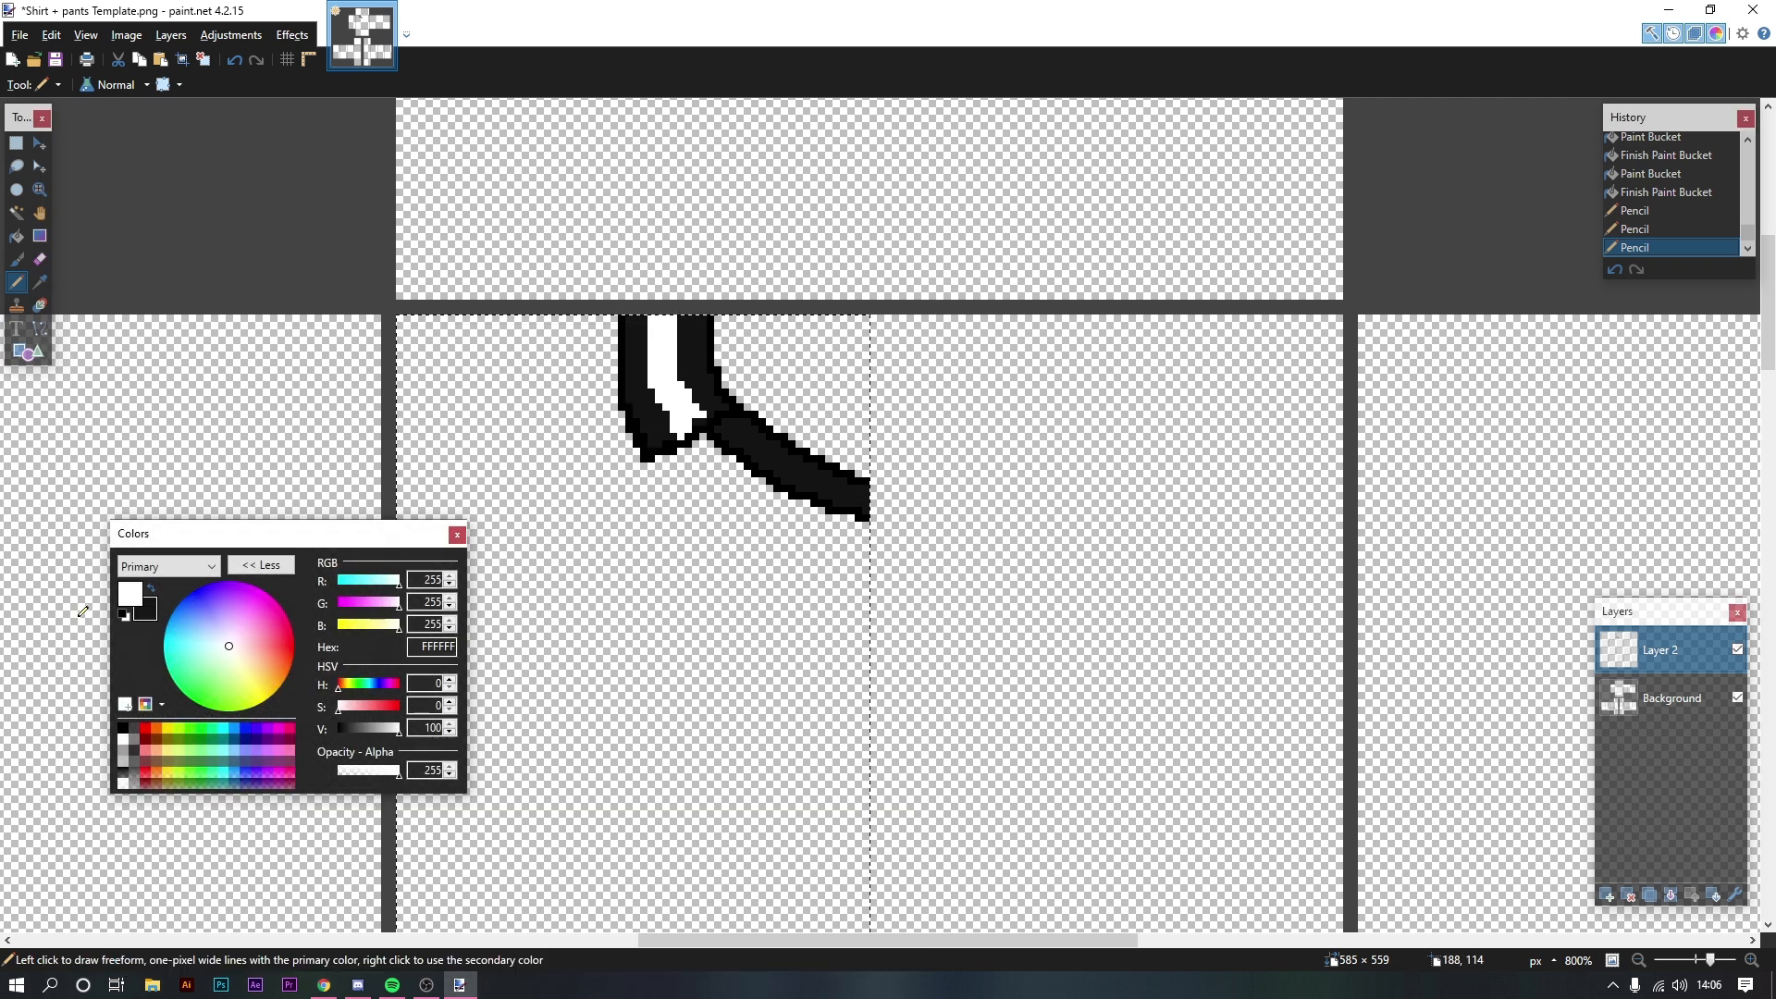
pyautogui.moveTo(230, 654); pyautogui.dragTo(285, 658)
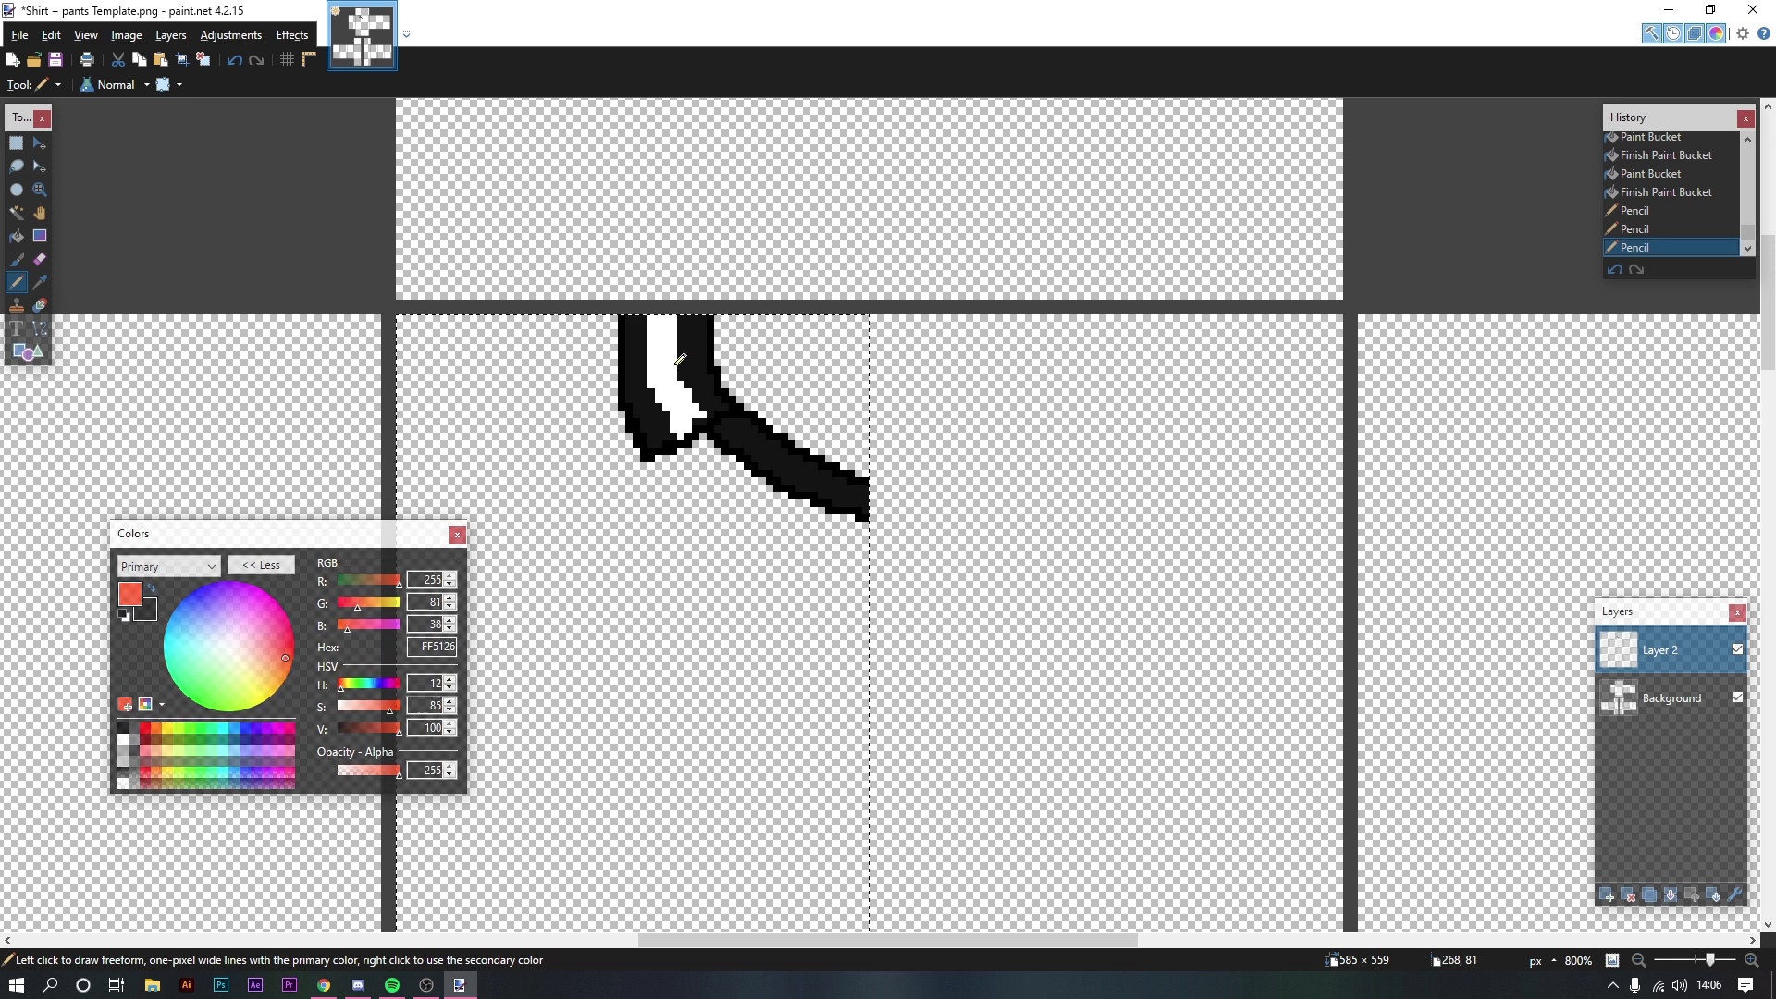
pyautogui.moveTo(666, 321); pyautogui.dragTo(666, 342)
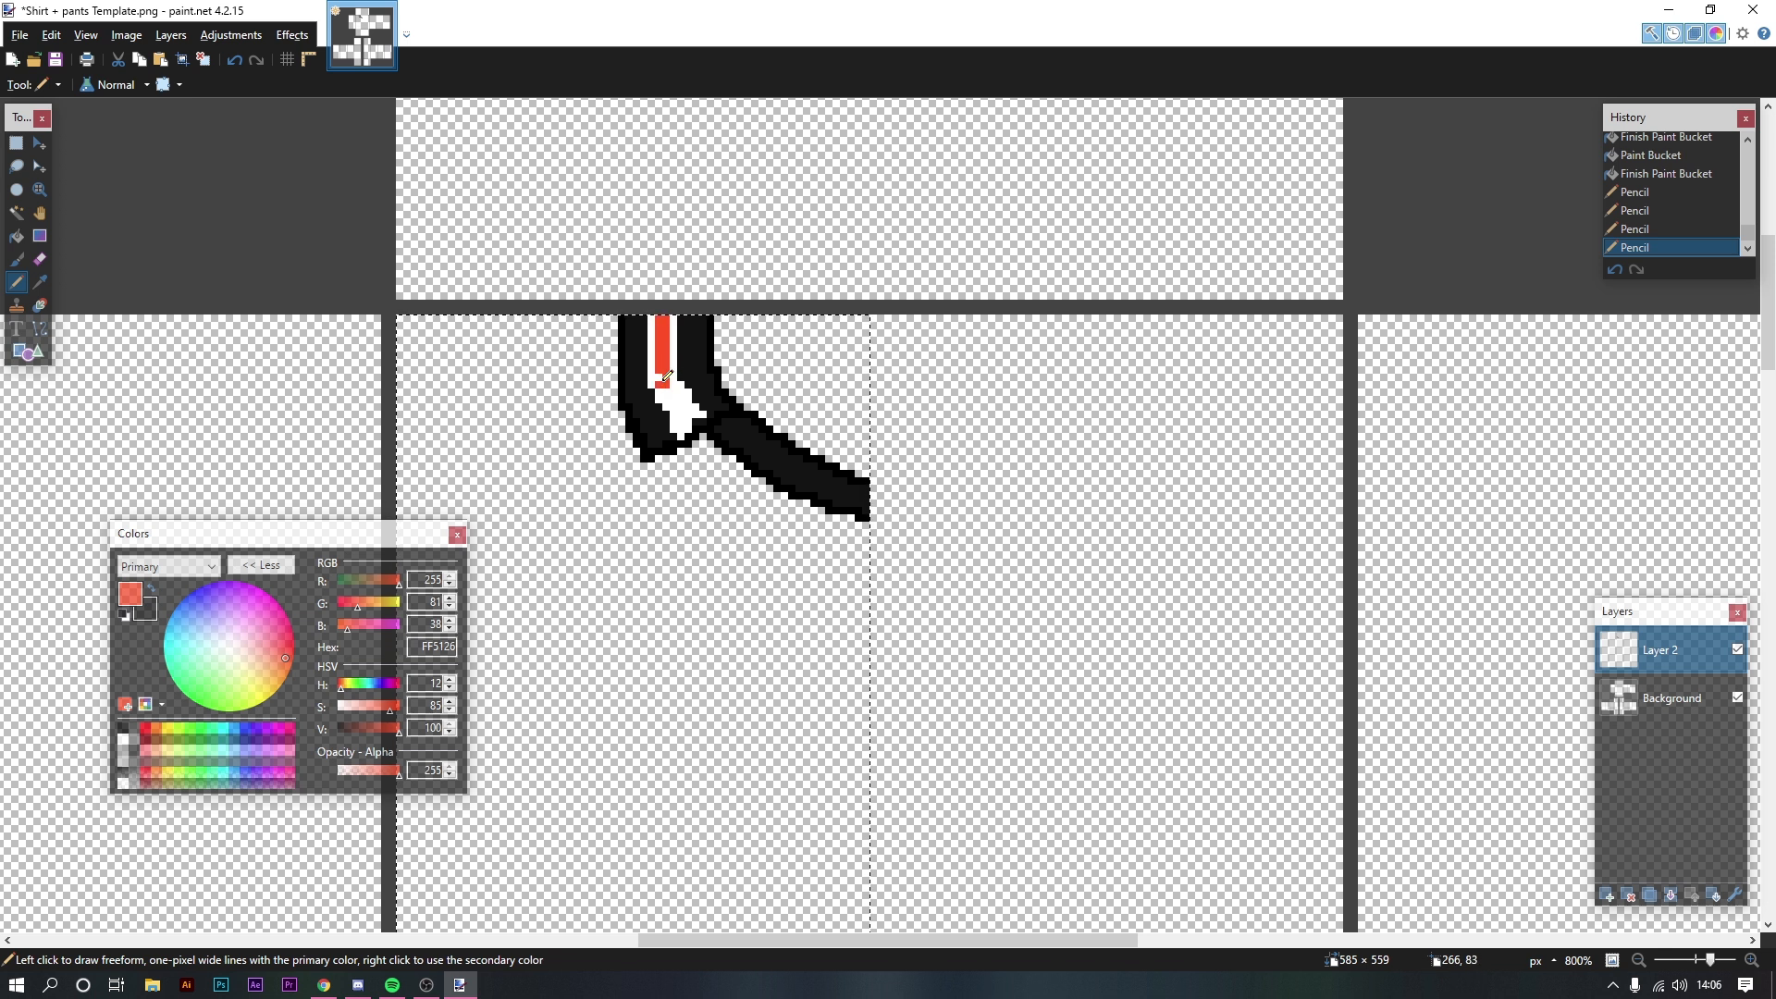
pyautogui.moveTo(667, 377); pyautogui.dragTo(678, 388)
pyautogui.moveTo(692, 412); pyautogui.dragTo(691, 413)
# Step: Sample white from the collar stripe and touch up the pixels along the orange-red line with the Pencil
pyautogui.scroll(-4, 1016, 425)
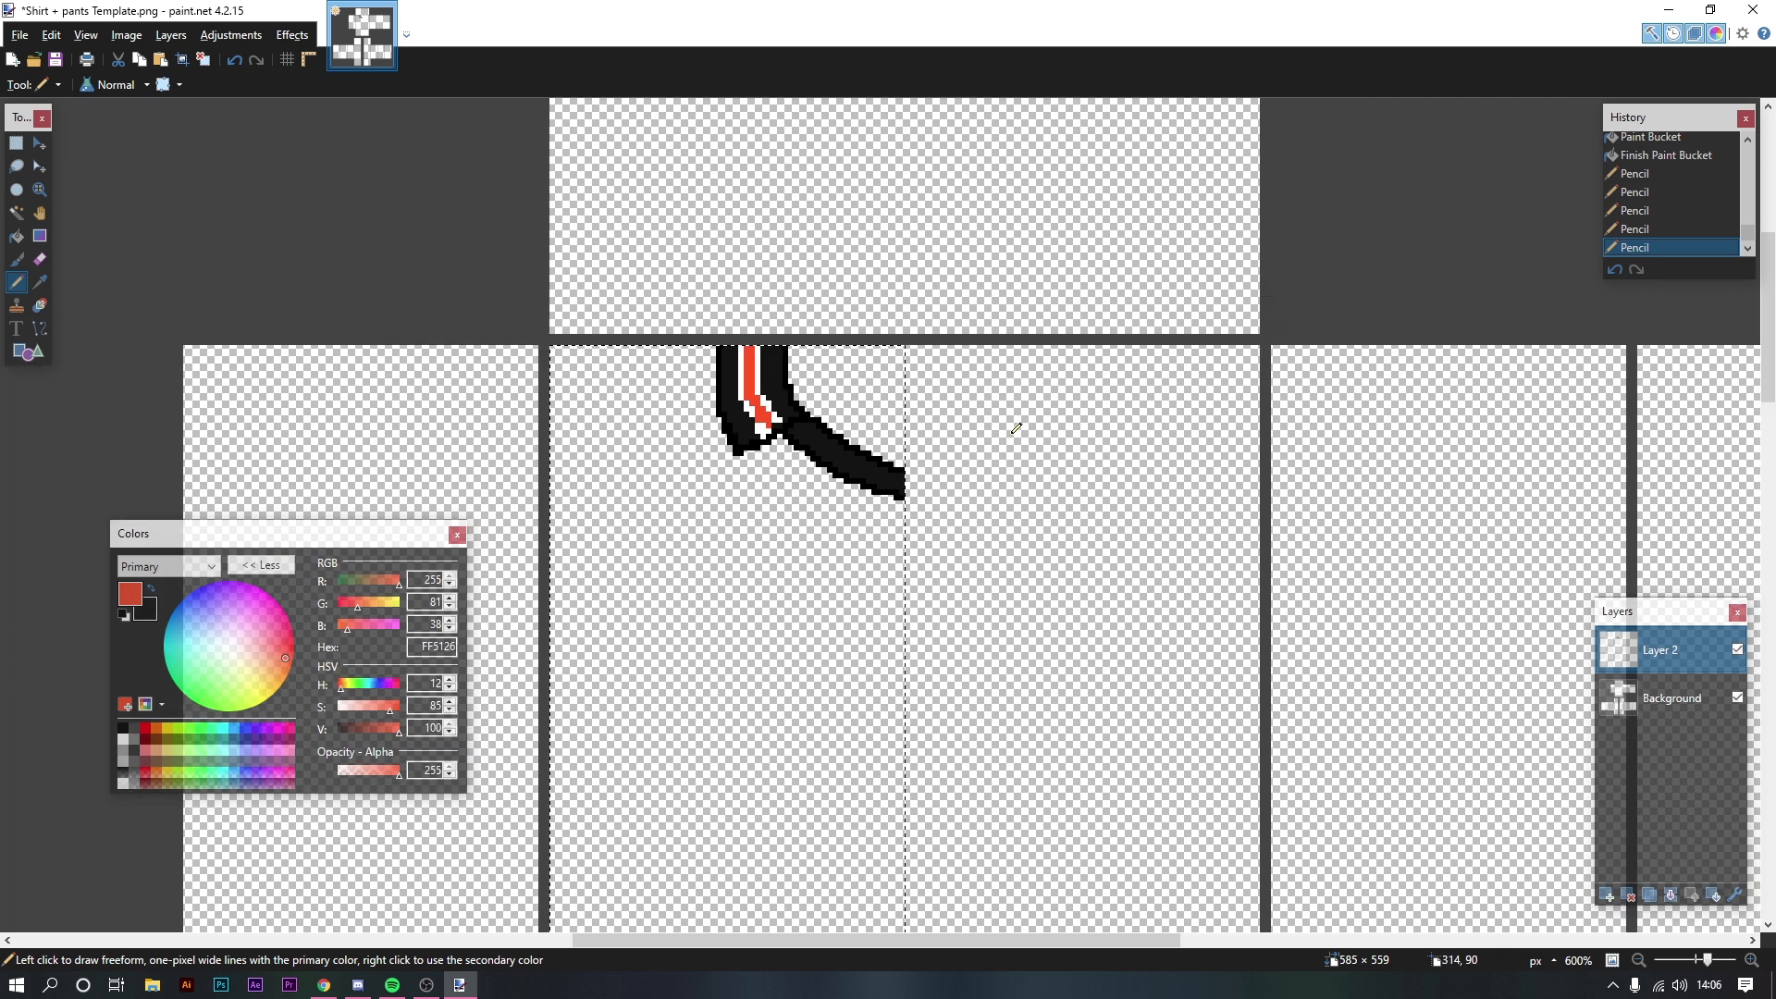
pyautogui.scroll(2, 1015, 427)
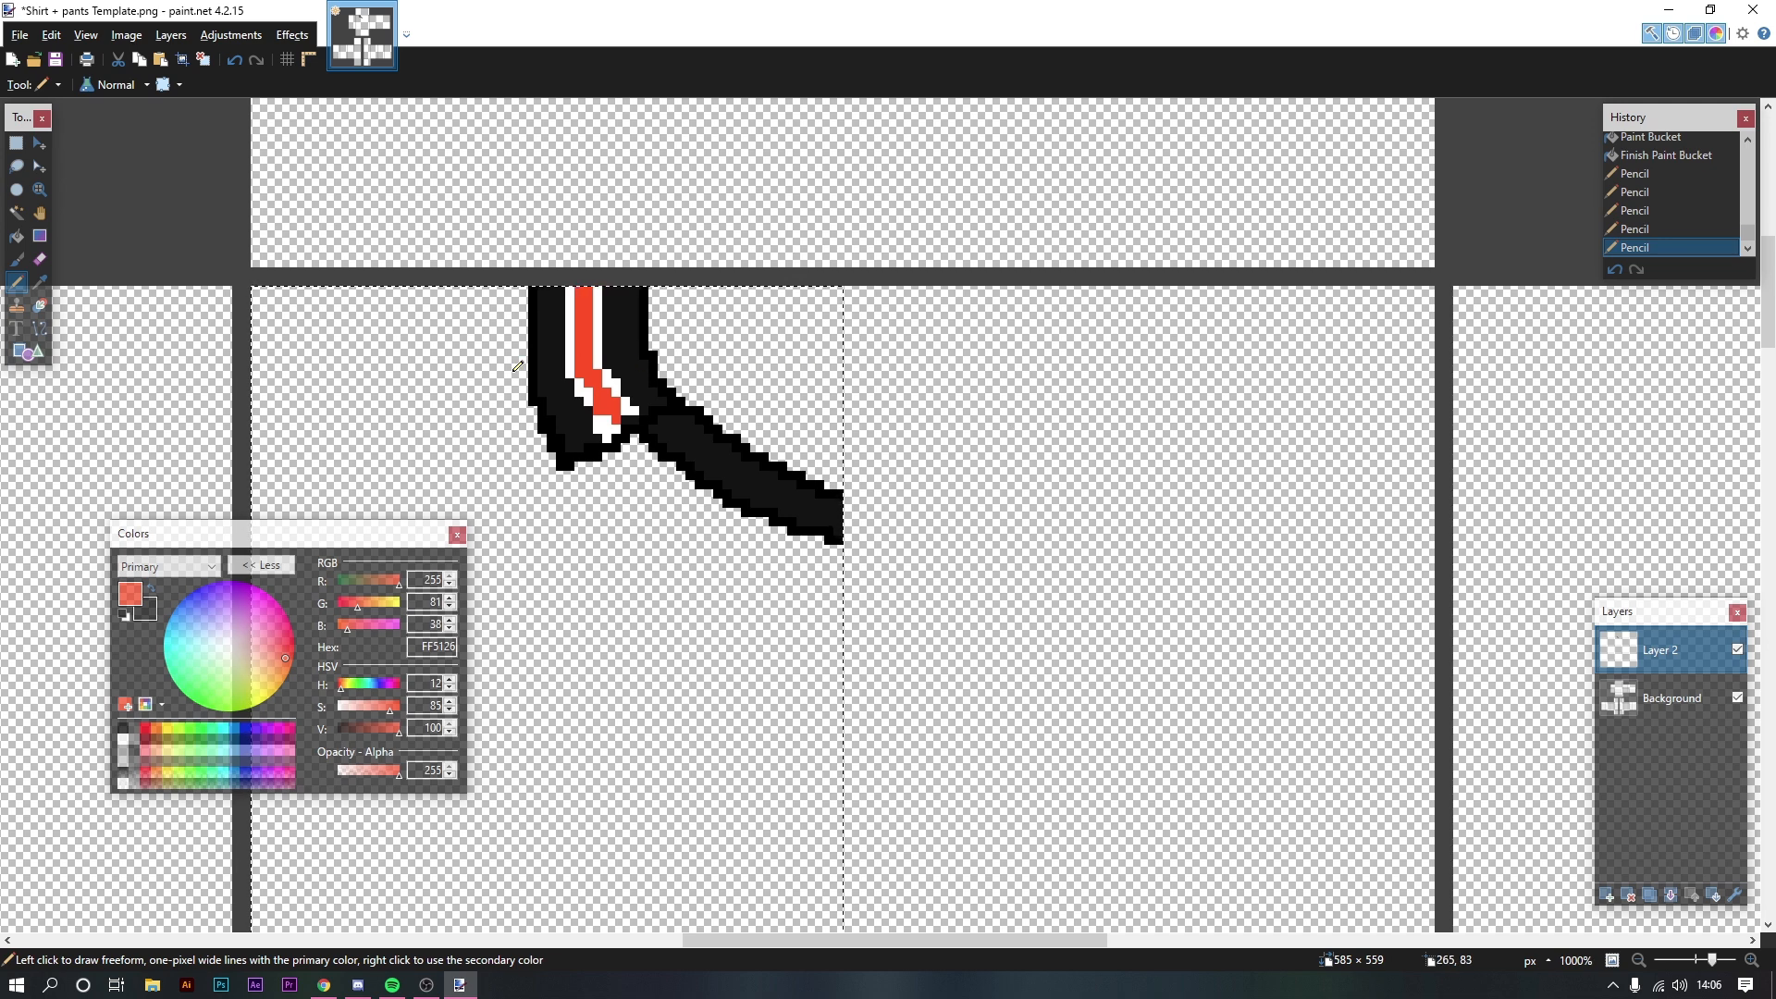
pyautogui.scroll(2, 672, 432)
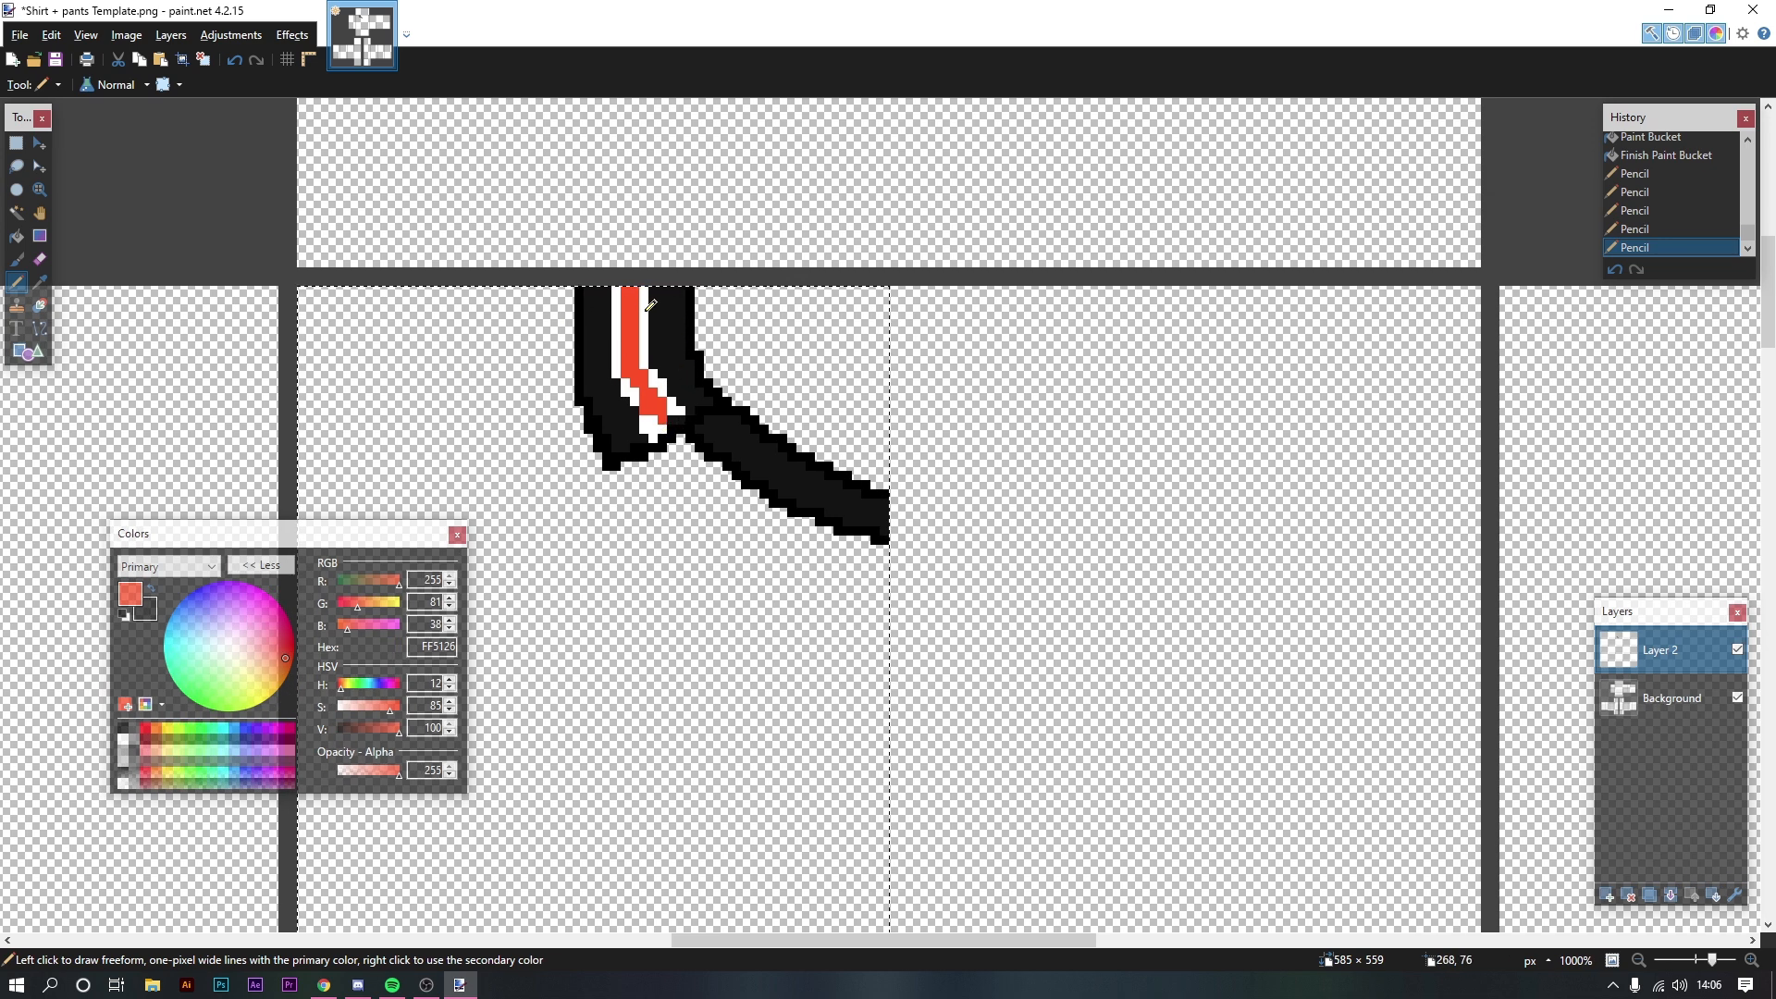
pyautogui.click(39, 282)
pyautogui.click(445, 313)
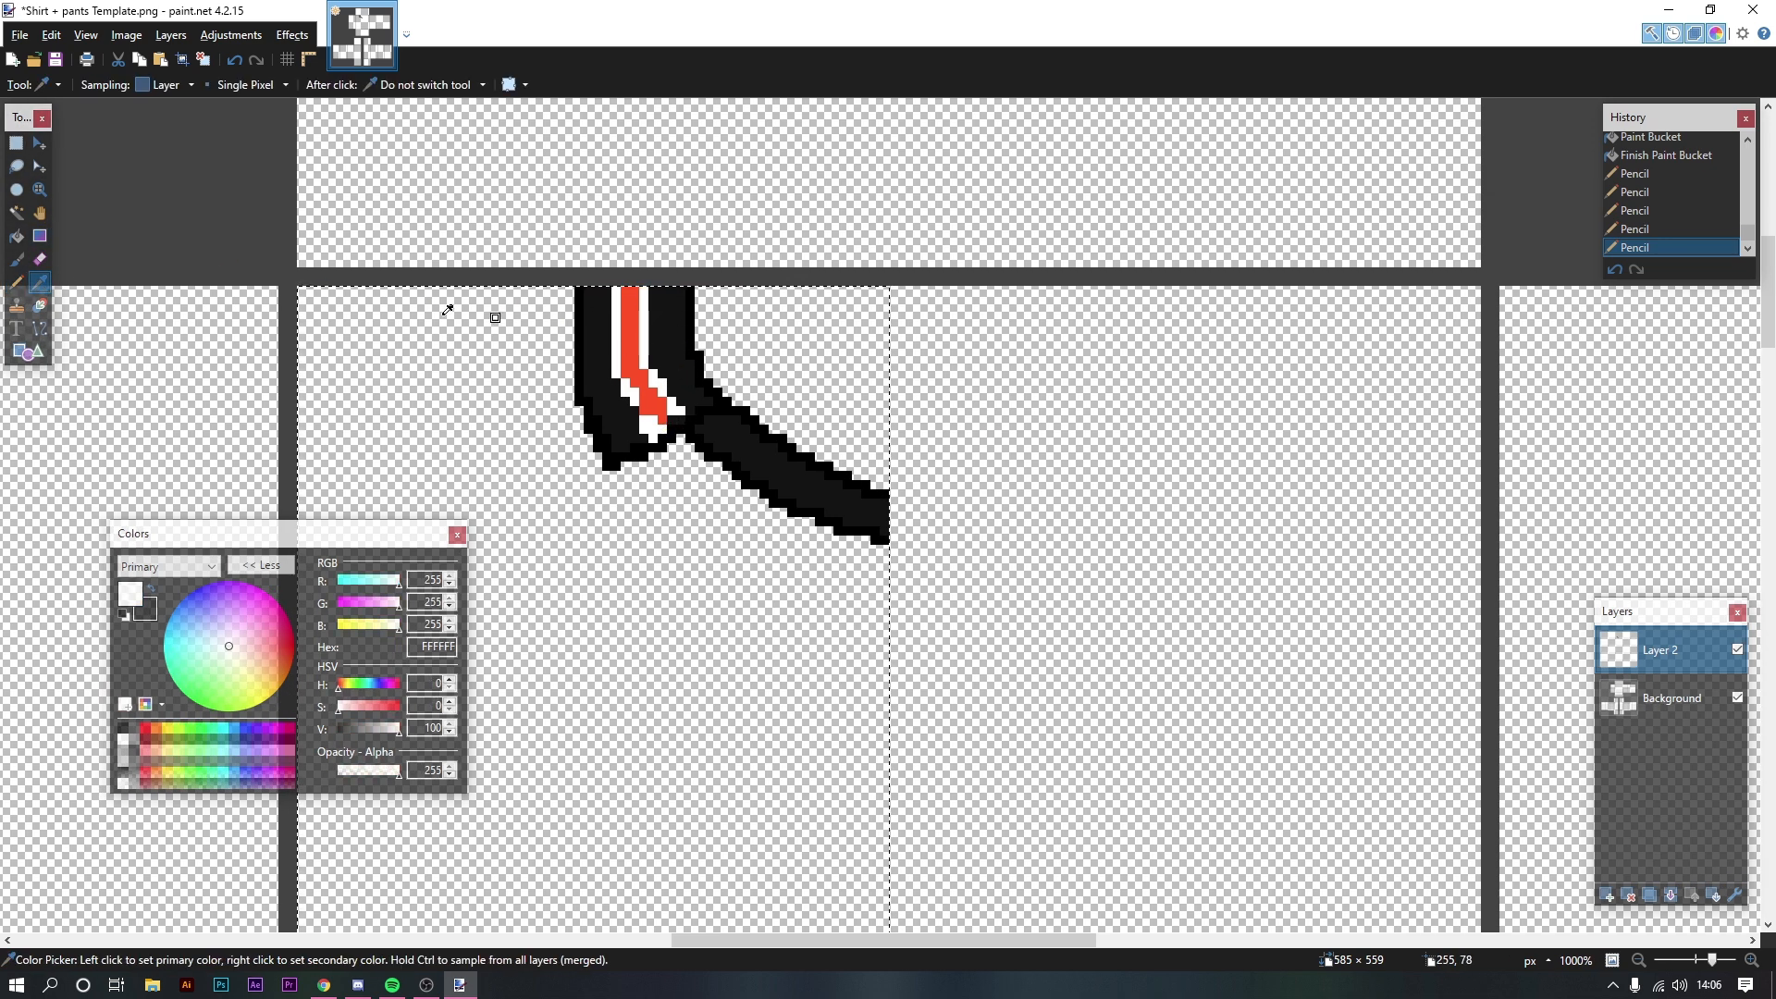
pyautogui.click(15, 281)
pyautogui.click(645, 400)
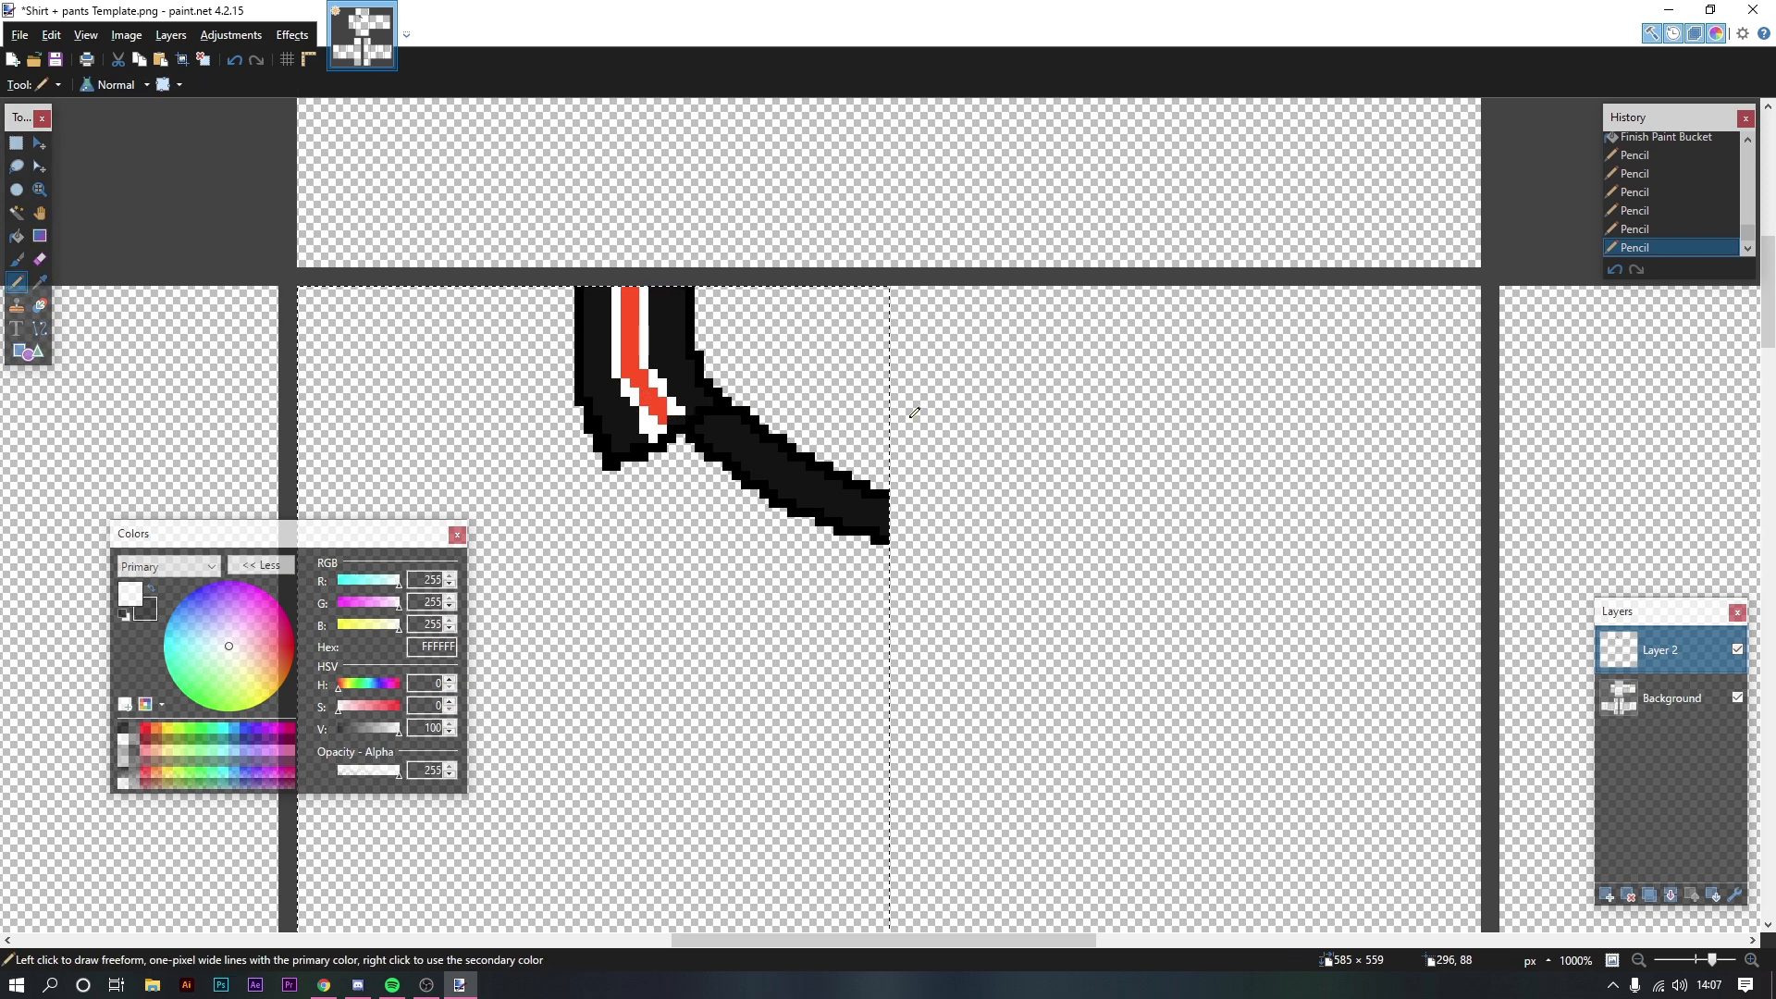
# Step: Activate the Move Selected Pixels tool on the selected left half of the torso front
pyautogui.scroll(-8, 914, 413)
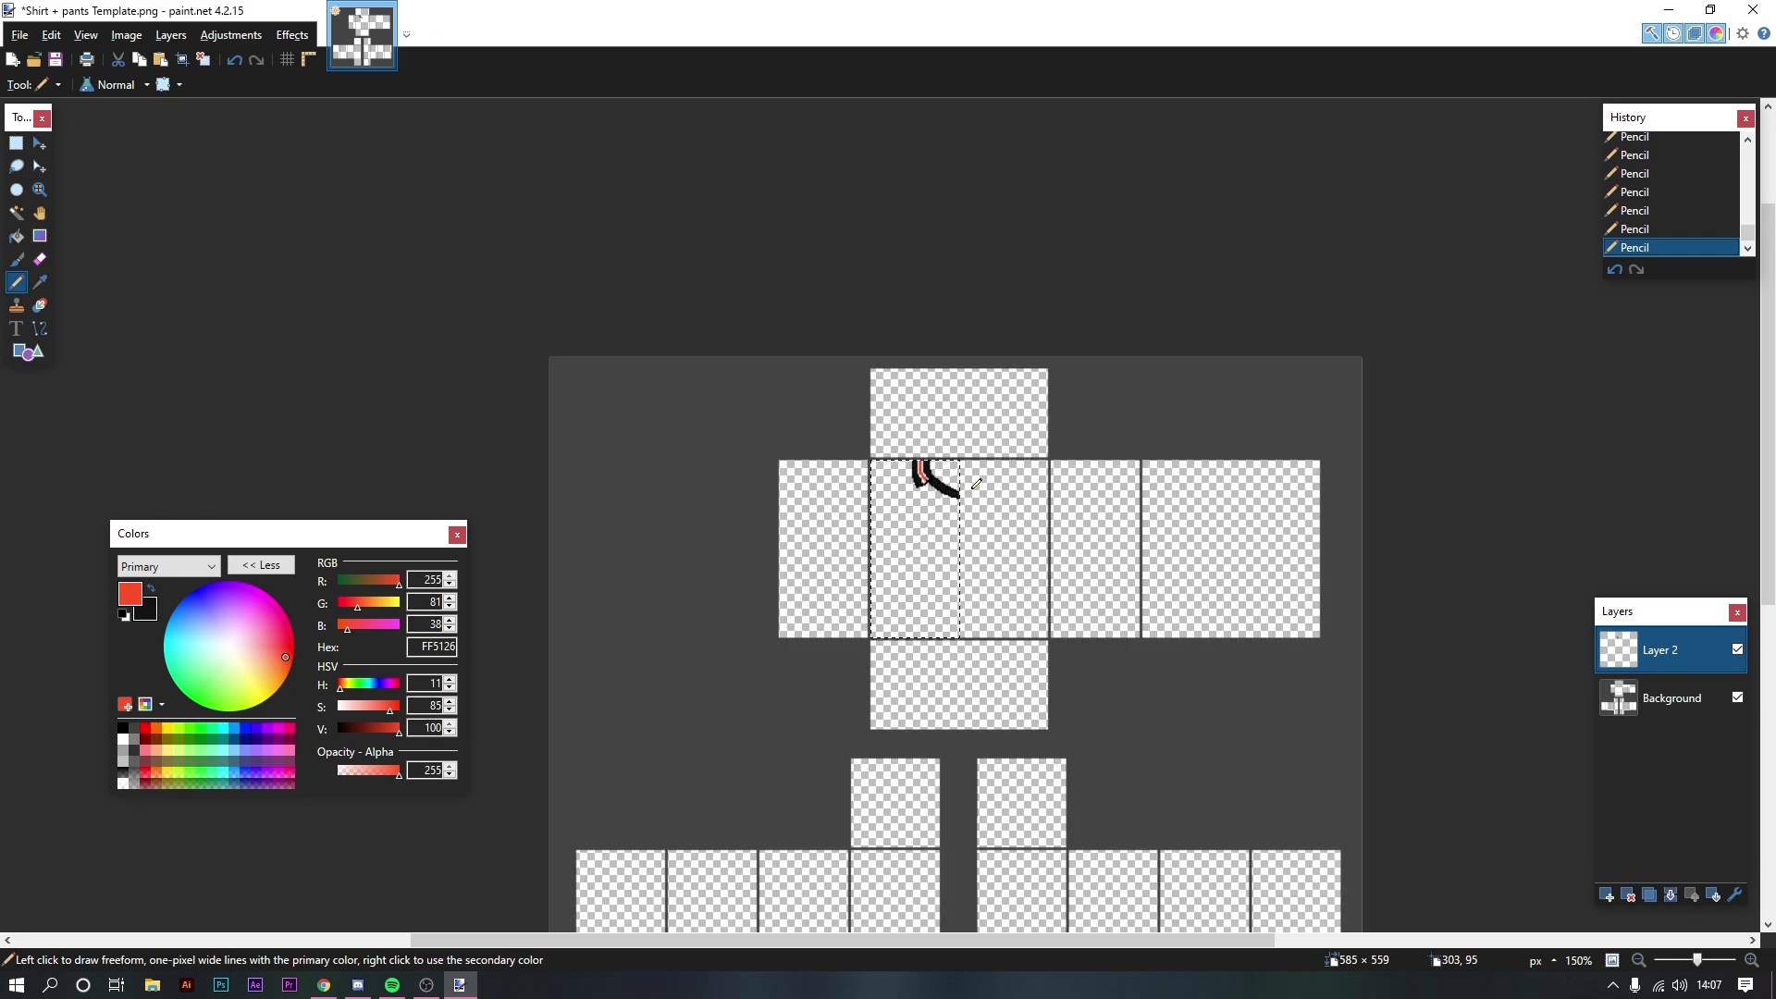
pyautogui.scroll(4, 977, 483)
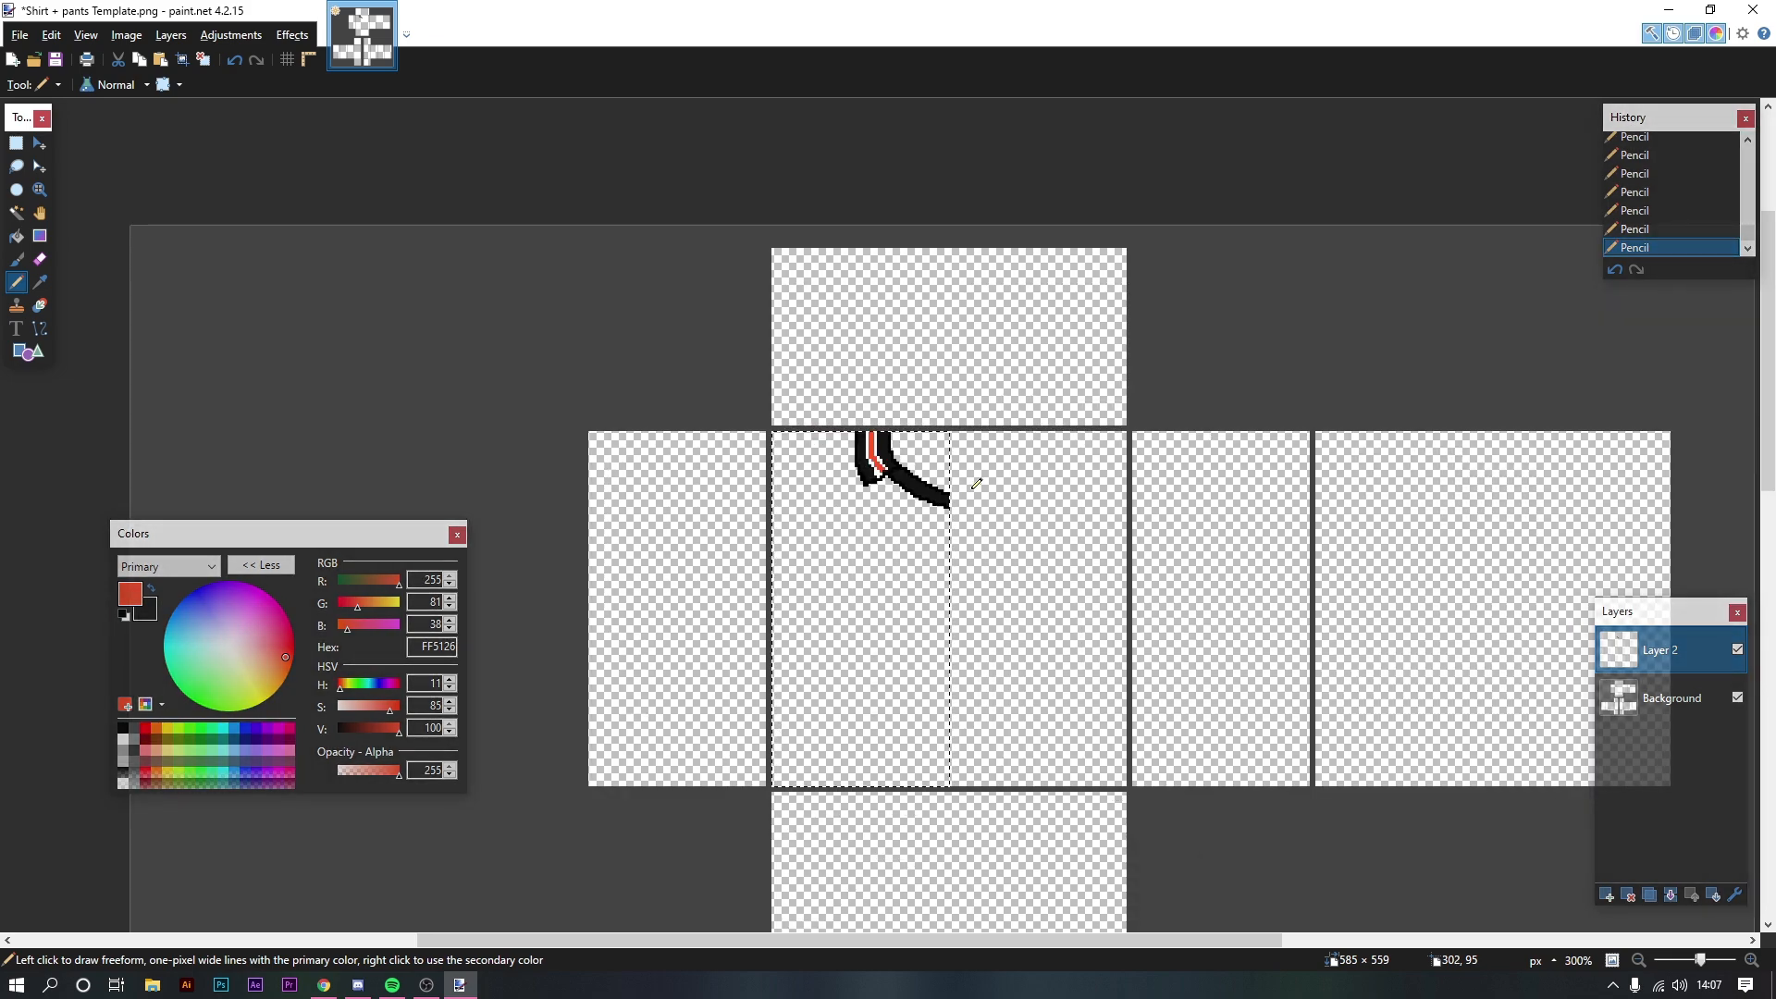
pyautogui.scroll(1, 973, 487)
pyautogui.moveTo(1003, 573); pyautogui.dragTo(892, 425)
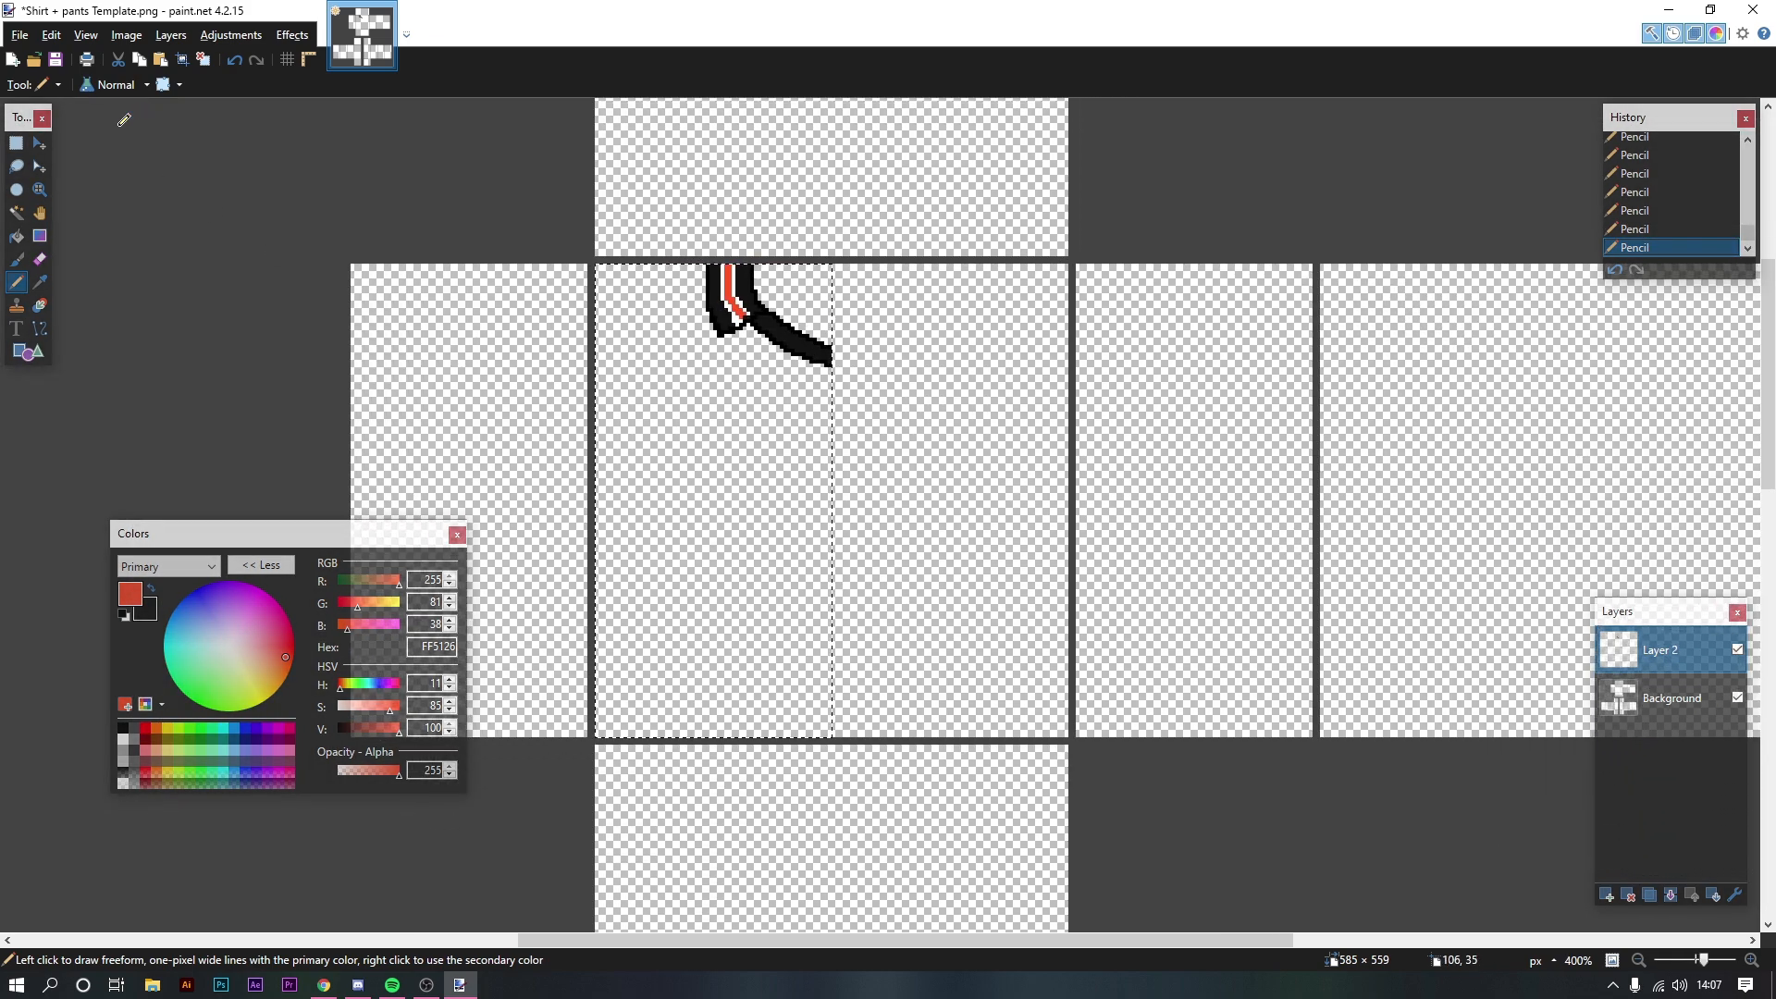
pyautogui.click(39, 142)
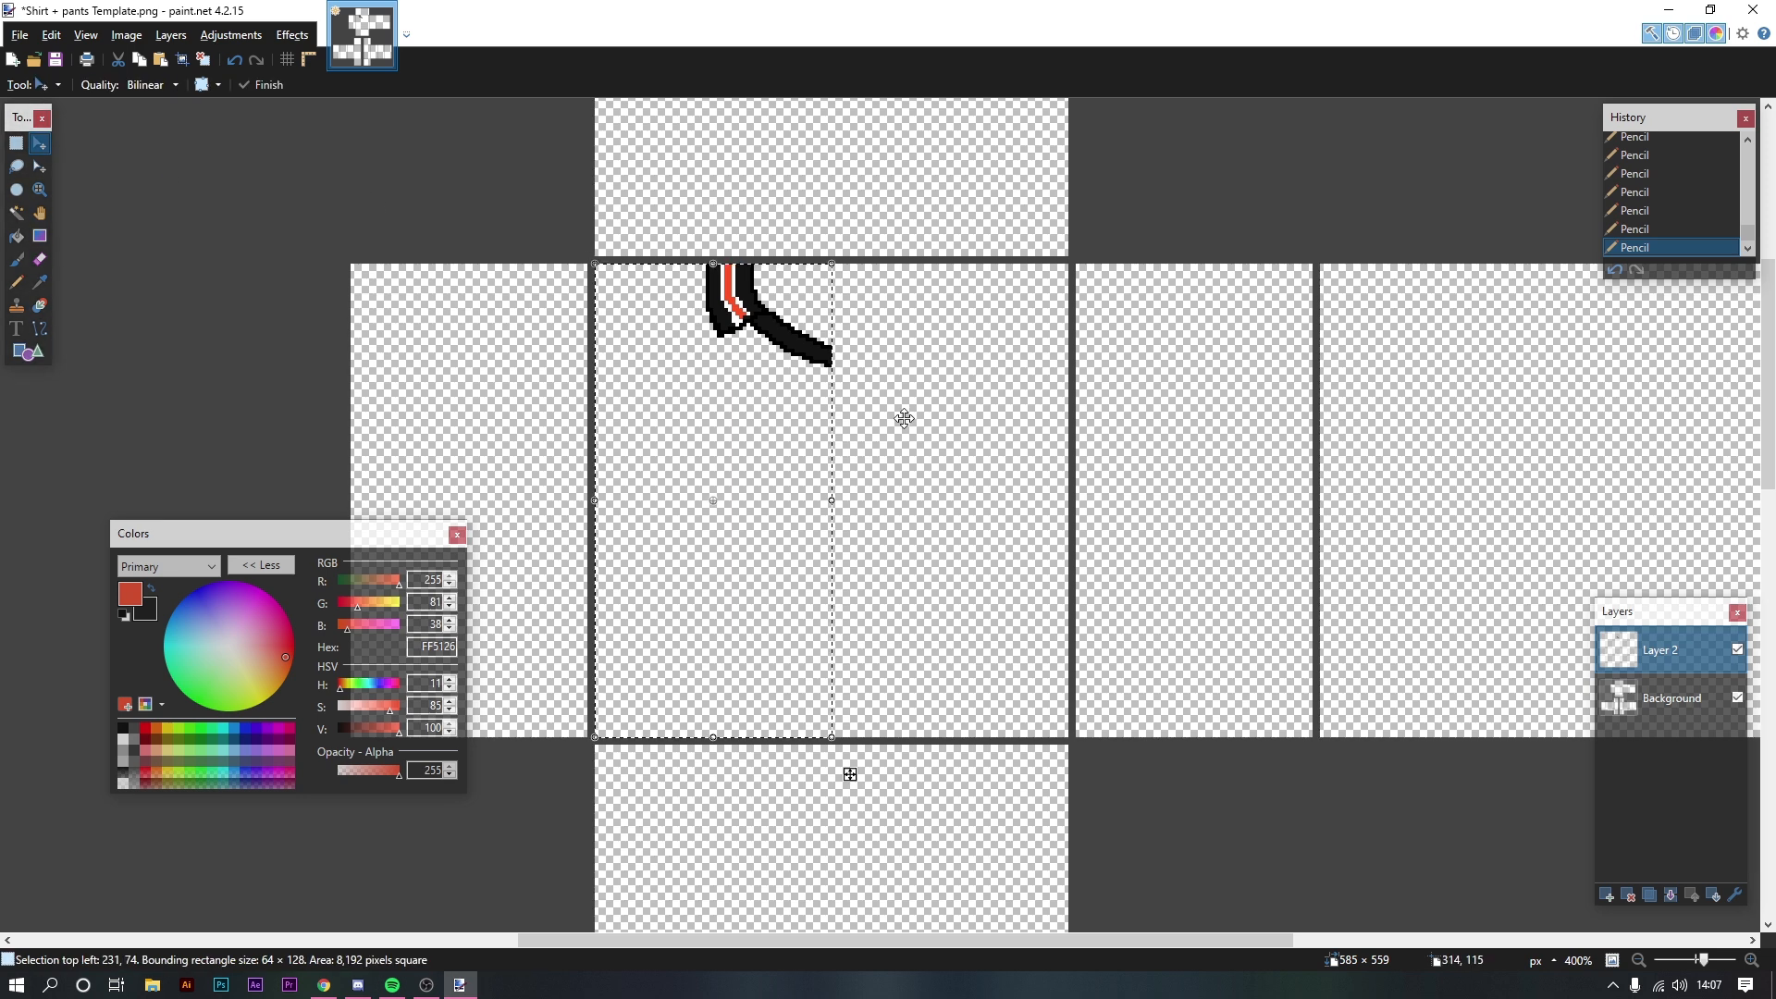